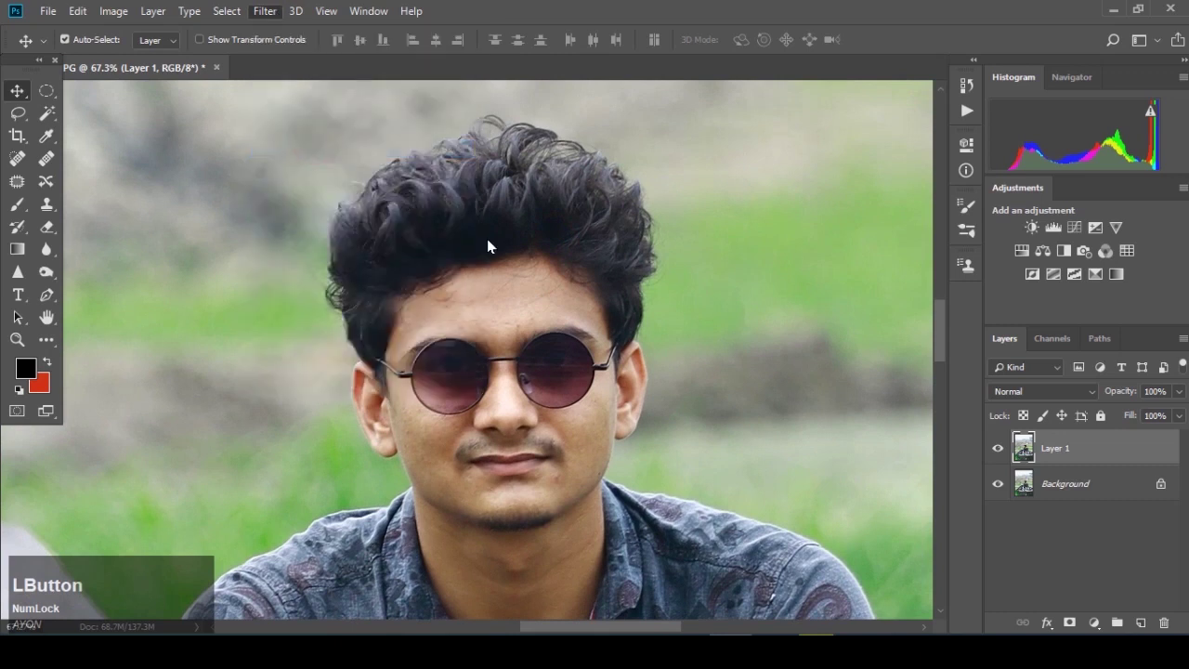
- Reshape the top and sides of the man's hair in Liquify using the Forward Warp tool at brush size 175, and apply it
{"action": "key", "text": "ctrl"}
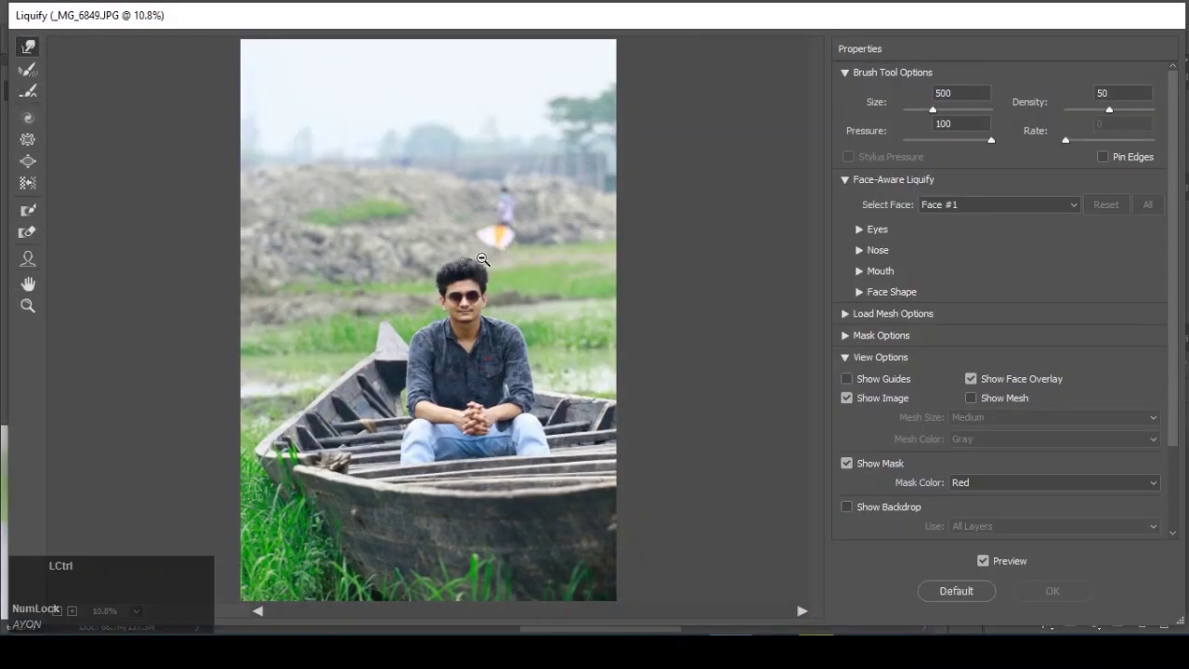
{"action": "scroll", "coordinate": [482, 259], "scroll_direction": "up", "scroll_amount": 6}
{"action": "key", "text": "space"}
{"action": "left_click_drag", "start_coordinate": [568, 190], "coordinate": [286, 403]}
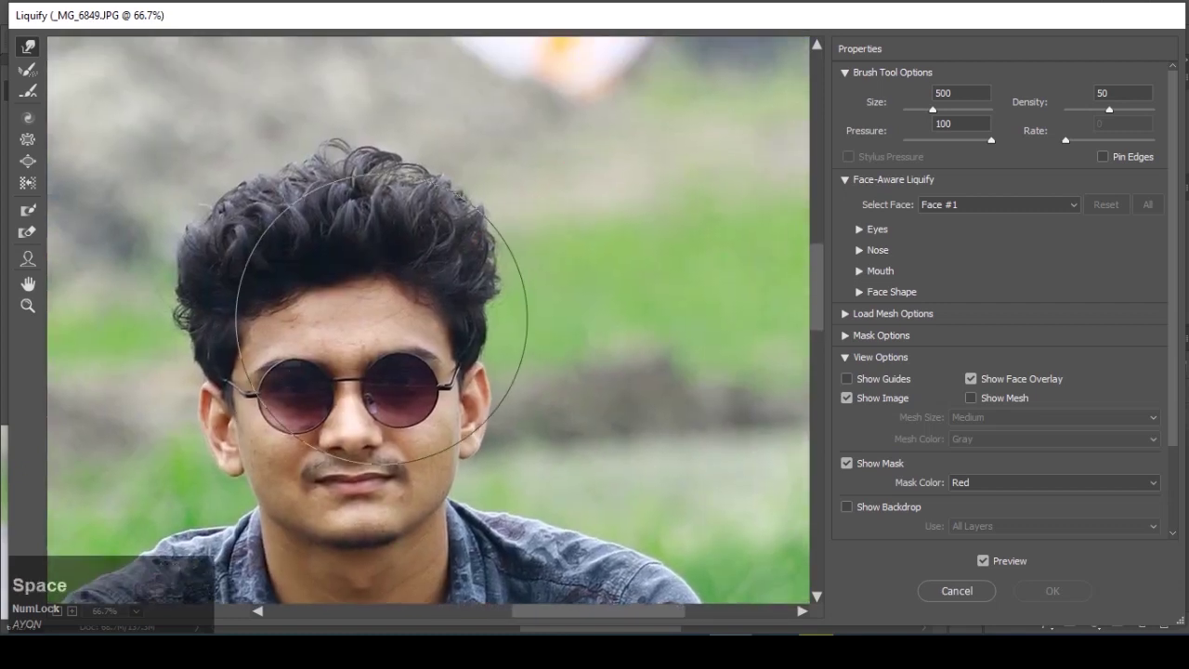
{"action": "key", "text": "bracketleft"}
{"action": "key", "text": "bracketleft"}
{"action": "key", "text": "bracketleft"}
{"action": "key", "text": "bracketleft"}
{"action": "key", "text": "bracketleft"}
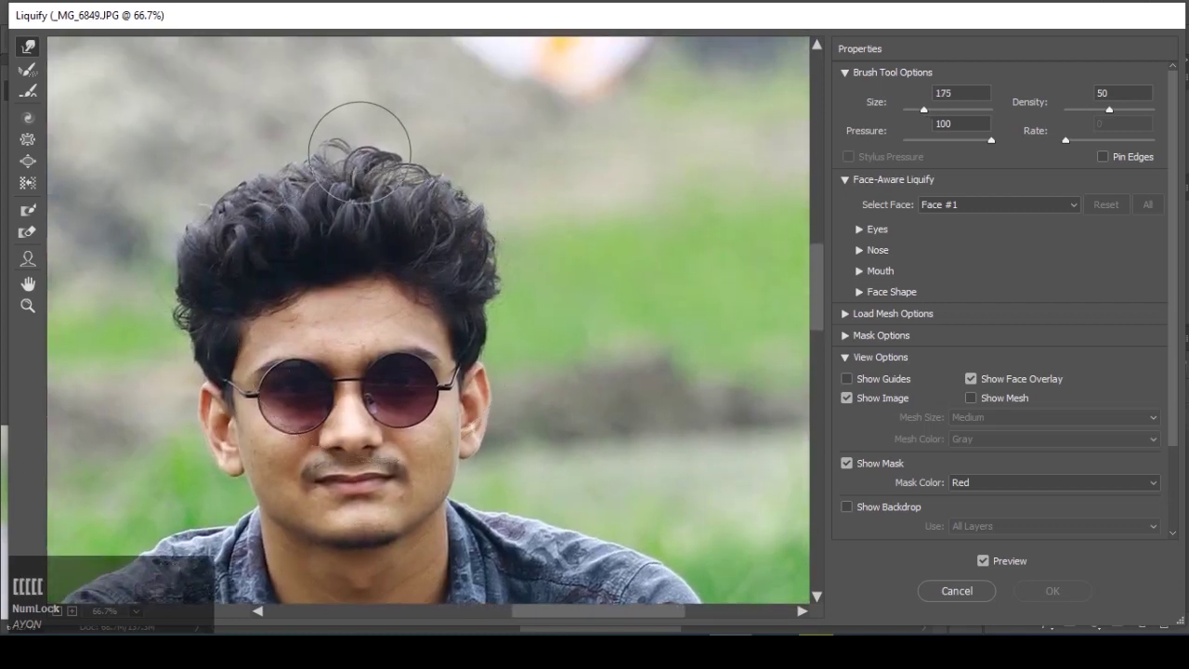
{"action": "mouse_move", "coordinate": [339, 139]}
{"action": "left_mouse_down"}
{"action": "mouse_move", "coordinate": [367, 154]}
{"action": "mouse_move", "coordinate": [354, 164]}
{"action": "mouse_move", "coordinate": [318, 151]}
{"action": "mouse_move", "coordinate": [321, 135]}
{"action": "mouse_move", "coordinate": [406, 151]}
{"action": "left_mouse_up"}
{"action": "mouse_move", "coordinate": [480, 265]}
{"action": "left_mouse_down"}
{"action": "mouse_move", "coordinate": [477, 276]}
{"action": "mouse_move", "coordinate": [472, 238]}
{"action": "left_mouse_up"}
{"action": "left_click_drag", "start_coordinate": [191, 278], "coordinate": [191, 326]}
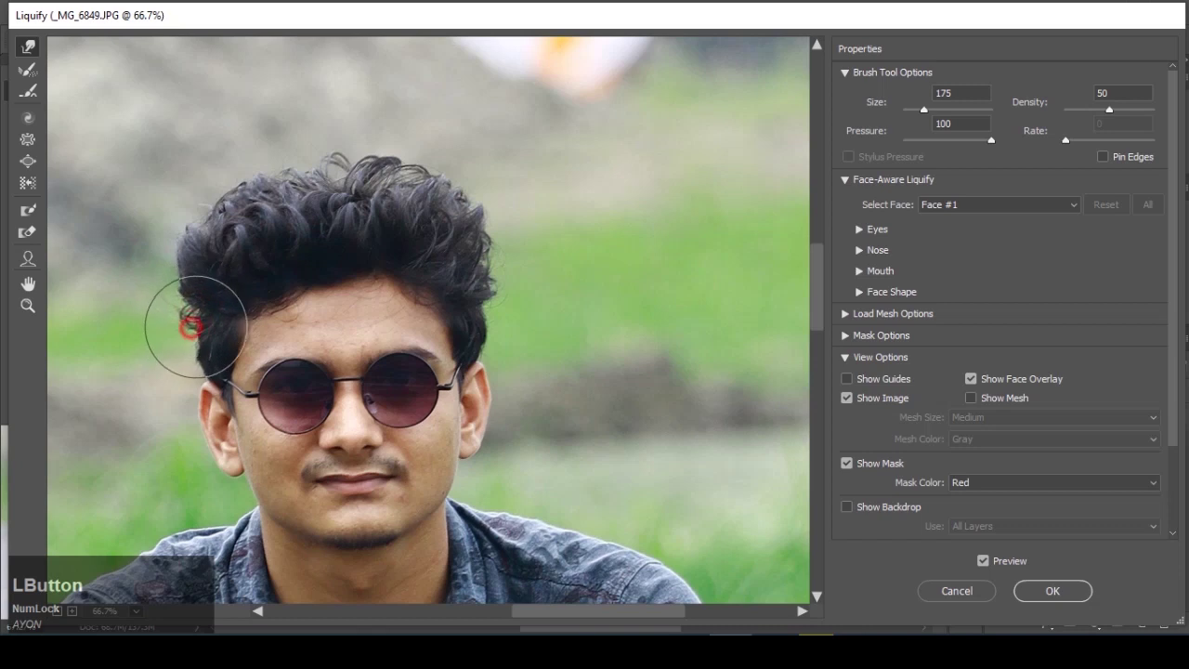
{"action": "left_click", "coordinate": [1052, 591]}
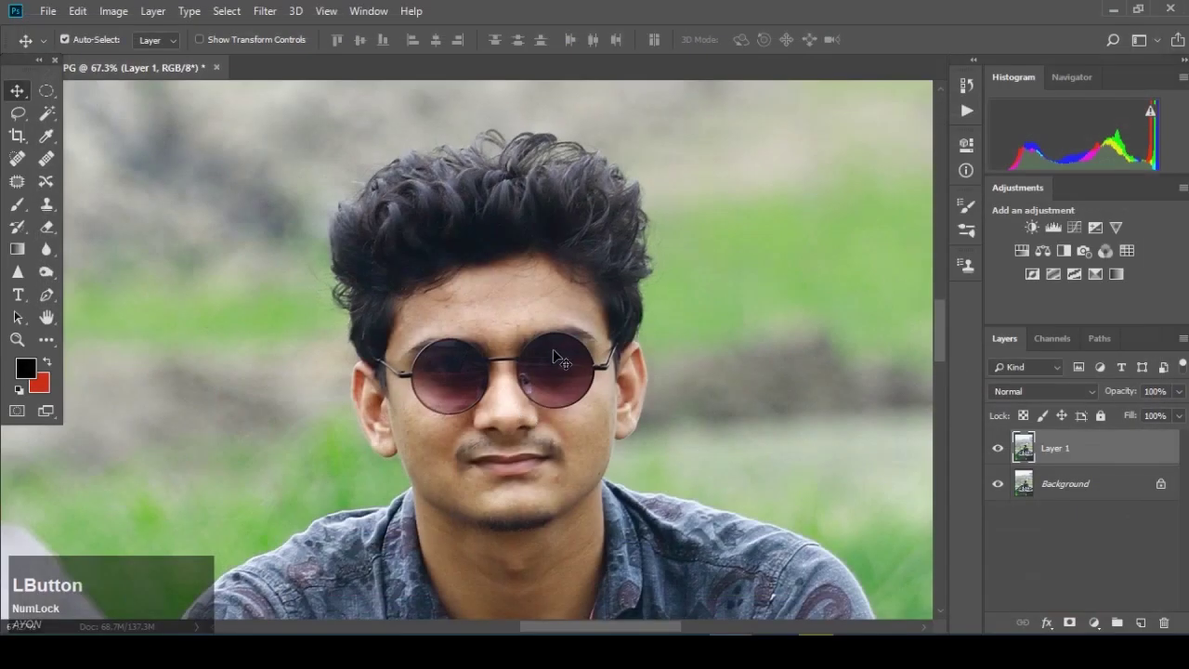
- Smooth the forehead skin down to the bridge of the glasses on Layer 1 with the Mixer Brush
{"action": "scroll", "coordinate": [554, 350], "scroll_direction": "up", "scroll_amount": 3}
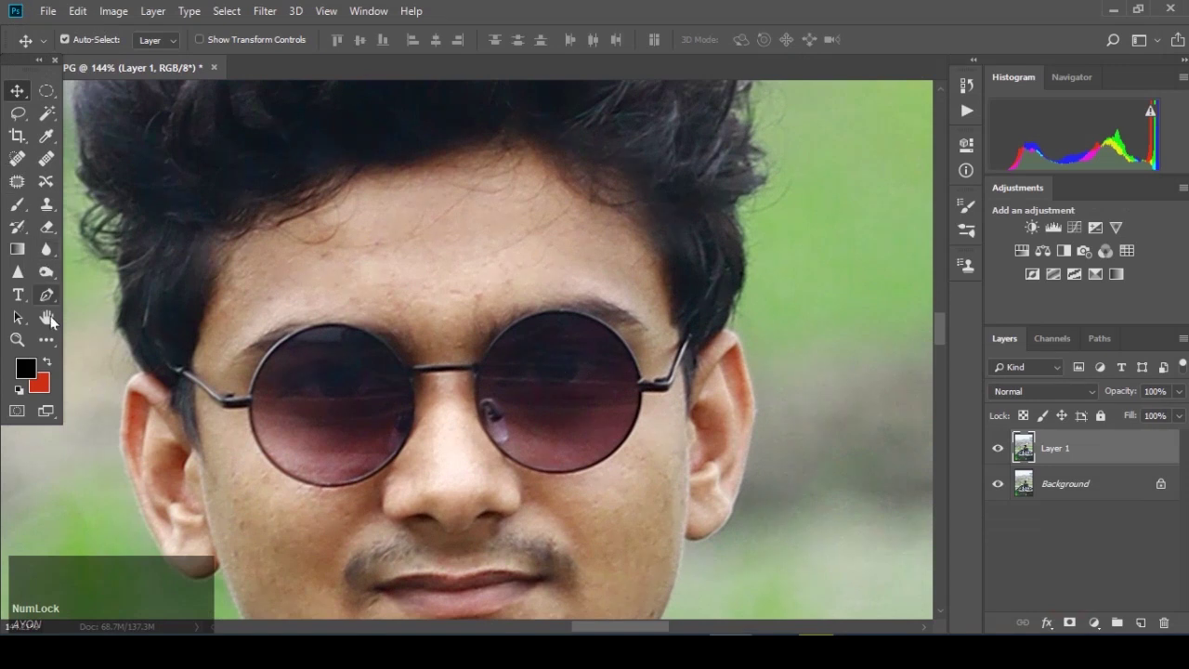
{"action": "left_click", "coordinate": [47, 339]}
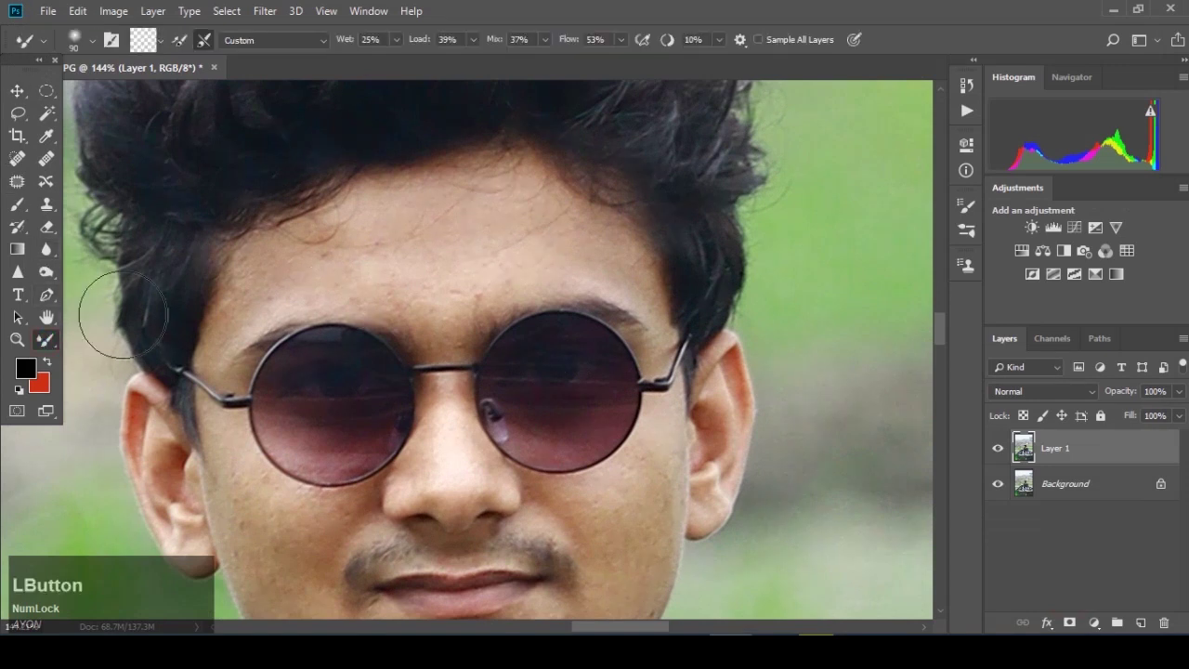
{"action": "left_click_drag", "start_coordinate": [58, 341], "coordinate": [151, 459]}
{"action": "left_click", "coordinate": [364, 252]}
{"action": "mouse_move", "coordinate": [335, 242]}
{"action": "left_mouse_down"}
{"action": "mouse_move", "coordinate": [513, 215]}
{"action": "mouse_move", "coordinate": [560, 229]}
{"action": "left_mouse_up"}
{"action": "key", "text": "bracketleft"}
{"action": "key", "text": "bracketleft"}
{"action": "key", "text": "bracketleft"}
{"action": "mouse_move", "coordinate": [523, 265]}
{"action": "left_mouse_down"}
{"action": "mouse_move", "coordinate": [282, 269]}
{"action": "mouse_move", "coordinate": [364, 230]}
{"action": "left_mouse_up"}
{"action": "left_click_drag", "start_coordinate": [438, 265], "coordinate": [447, 309]}
- Smooth the cheek and jaw on the photo's left side with the Mixer Brush at sizes 35 and 60
{"action": "key", "text": "space"}
{"action": "left_click_drag", "start_coordinate": [425, 427], "coordinate": [476, 256]}
{"action": "mouse_move", "coordinate": [287, 306]}
{"action": "left_mouse_down"}
{"action": "mouse_move", "coordinate": [324, 399]}
{"action": "mouse_move", "coordinate": [358, 358]}
{"action": "mouse_move", "coordinate": [335, 323]}
{"action": "mouse_move", "coordinate": [316, 326]}
{"action": "left_mouse_up"}
{"action": "key", "text": "bracketleft"}
{"action": "key", "text": "bracketleft"}
{"action": "key", "text": "bracketleft"}
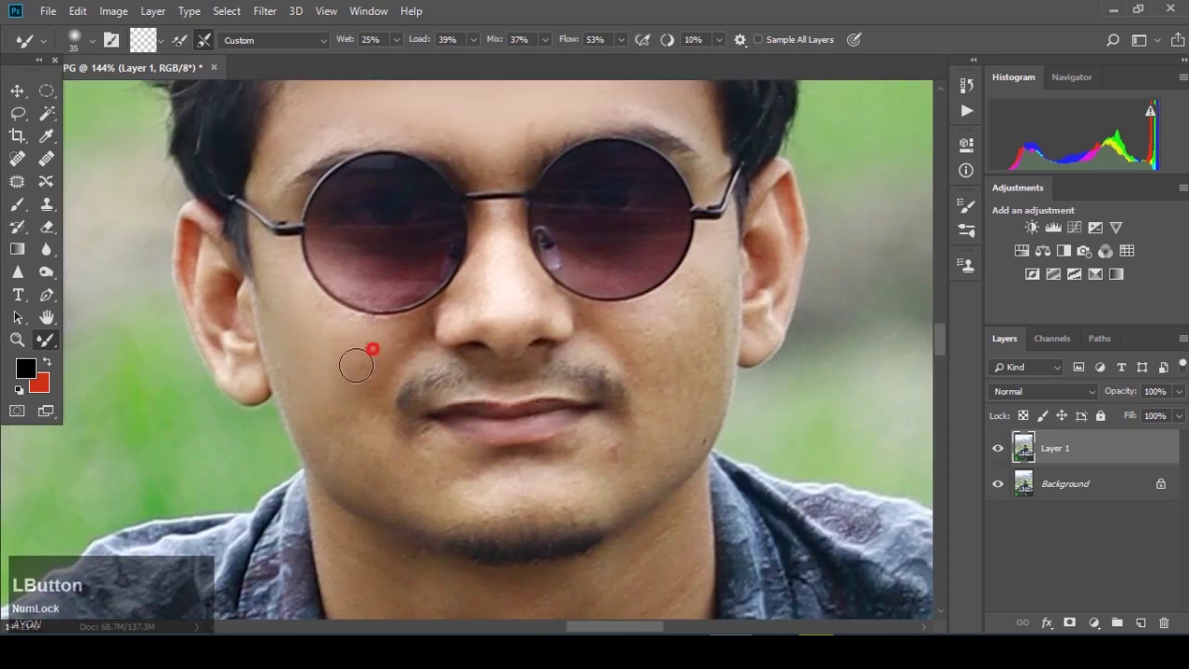
{"action": "key", "text": "bracketright"}
{"action": "key", "text": "bracketright"}
{"action": "key", "text": "bracketright"}
{"action": "left_click_drag", "start_coordinate": [325, 424], "coordinate": [379, 481]}
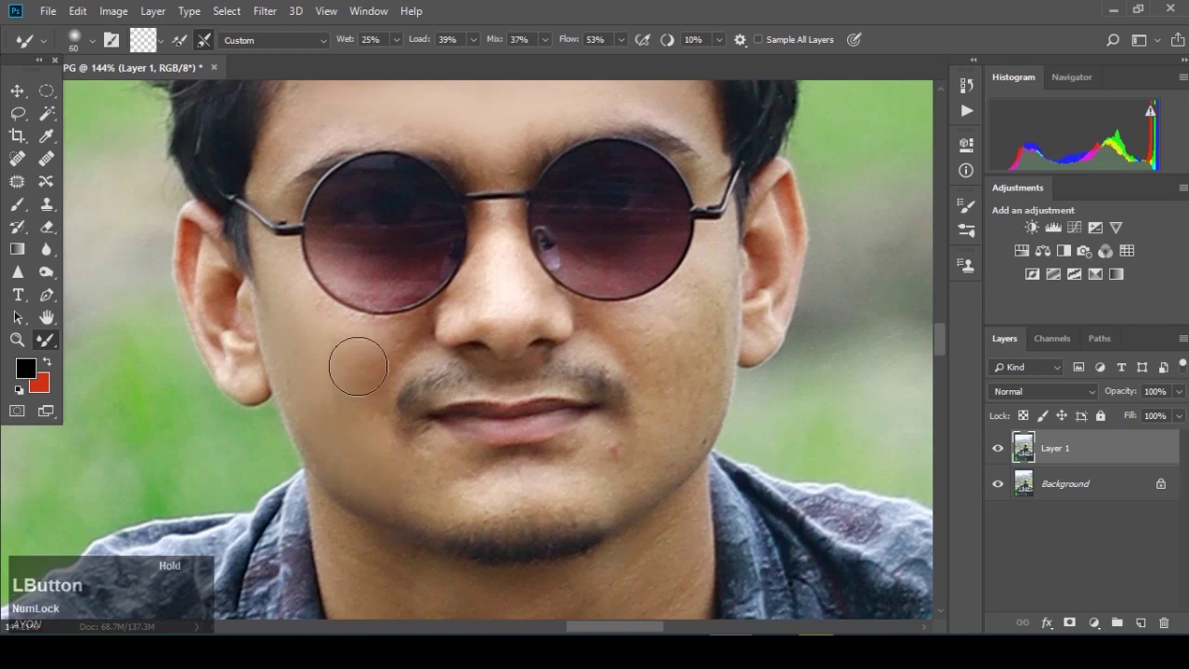
- Blend the blemishes on the cheek and jaw on the photo's right side with the Mixer Brush, starting at size 45
{"action": "key", "text": "bracketleft"}
{"action": "key", "text": "bracketleft"}
{"action": "key", "text": "bracketleft"}
{"action": "left_click_drag", "start_coordinate": [687, 434], "coordinate": [620, 454]}
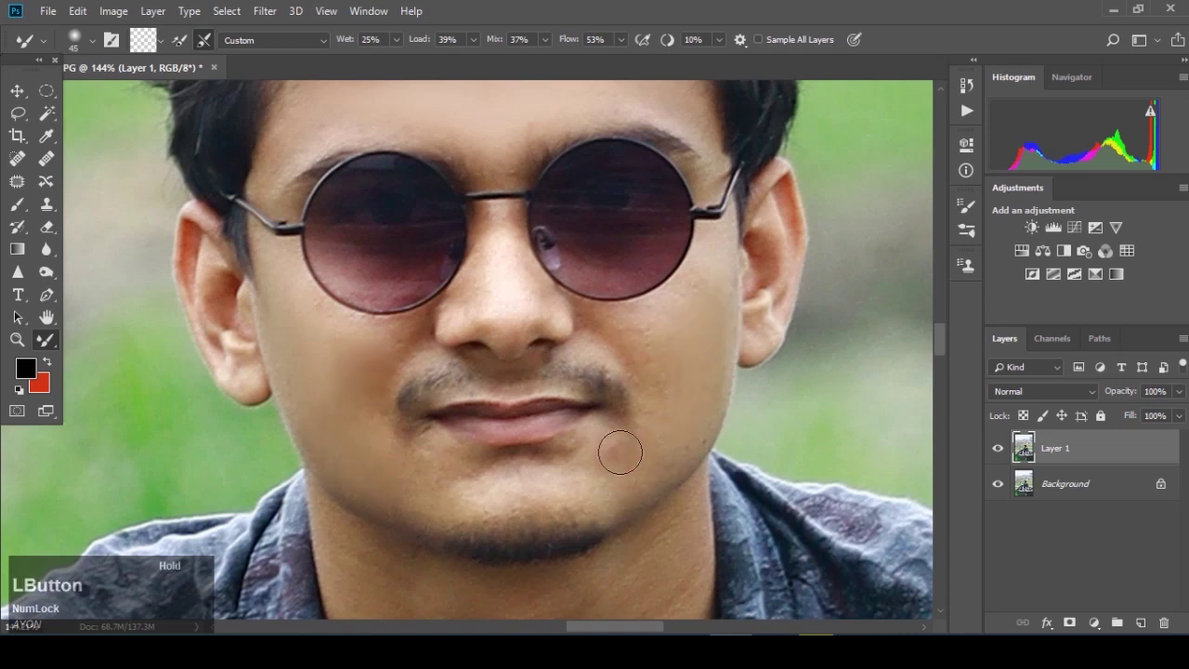
{"action": "mouse_move", "coordinate": [634, 324]}
{"action": "left_mouse_down"}
{"action": "mouse_move", "coordinate": [711, 273]}
{"action": "mouse_move", "coordinate": [700, 406]}
{"action": "left_mouse_up"}
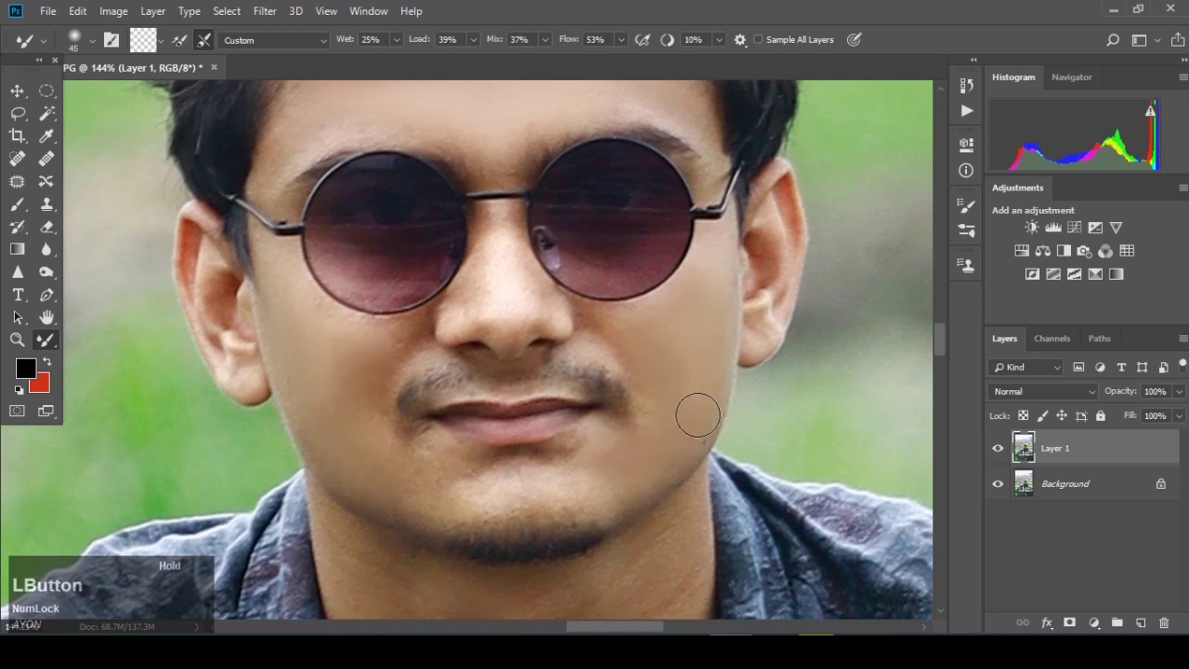
{"action": "key", "text": "bracketleft"}
{"action": "key", "text": "bracketleft"}
{"action": "left_click_drag", "start_coordinate": [614, 329], "coordinate": [621, 326]}
- Smooth the nose with the Mixer Brush at size 40 and the skin just below both sunglass lenses
{"action": "key", "text": "bracketright"}
{"action": "left_click_drag", "start_coordinate": [500, 235], "coordinate": [512, 304]}
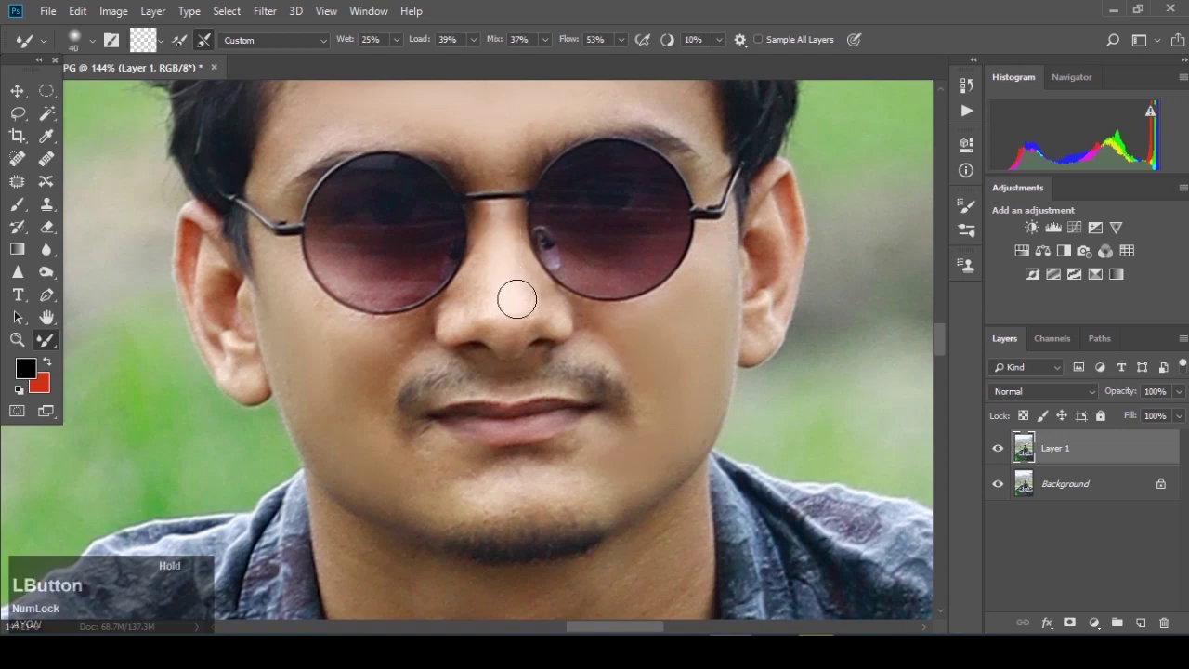
{"action": "key", "text": "bracketright"}
{"action": "key", "text": "bracketright"}
{"action": "left_click_drag", "start_coordinate": [591, 317], "coordinate": [649, 305]}
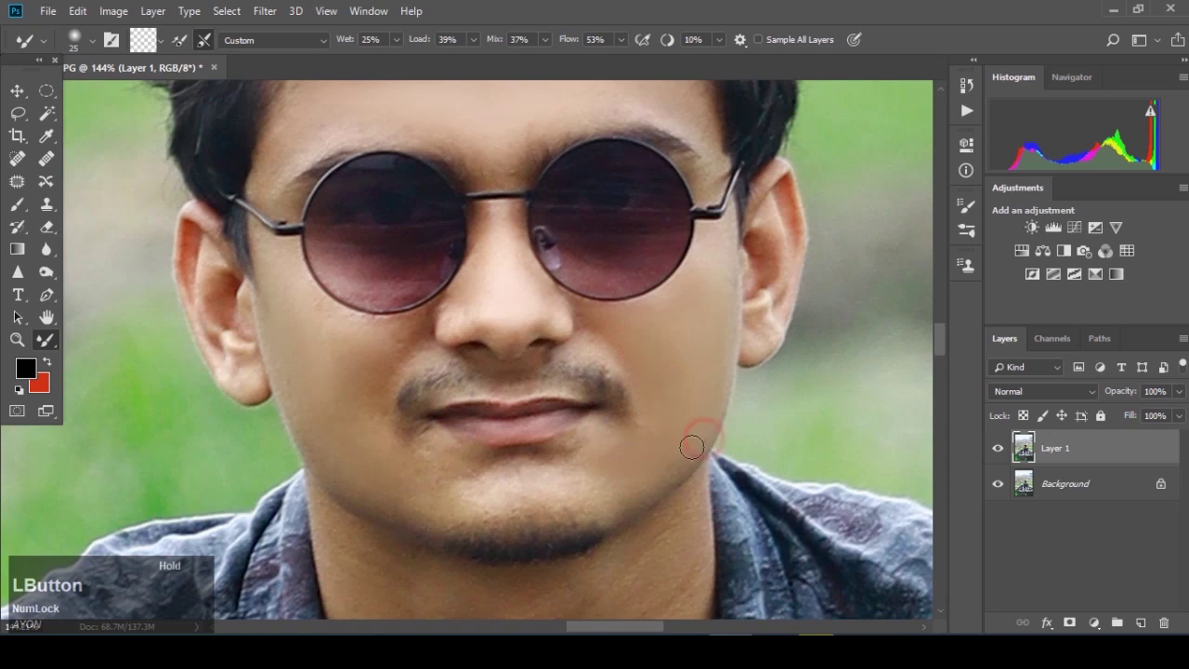
{"action": "left_click_drag", "start_coordinate": [363, 322], "coordinate": [308, 293]}
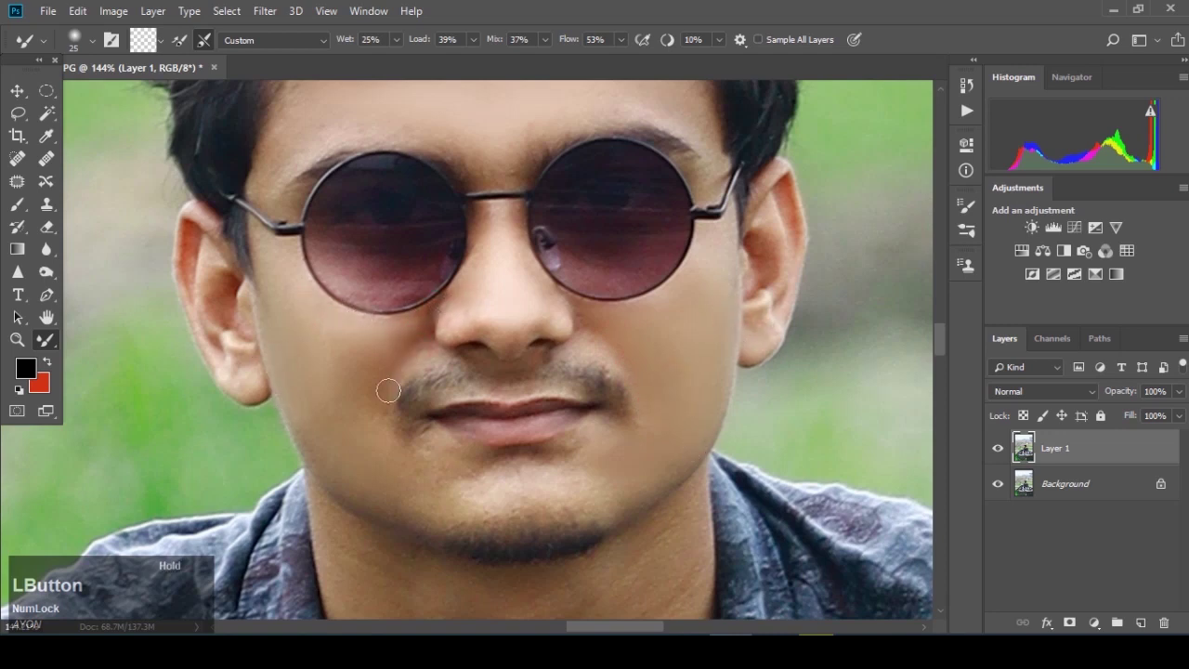
- Smooth the skin below the lower lip and along the jaw and neck edge with the Mixer Brush at size 25
{"action": "key", "text": "space"}
{"action": "left_click_drag", "start_coordinate": [456, 424], "coordinate": [435, 392]}
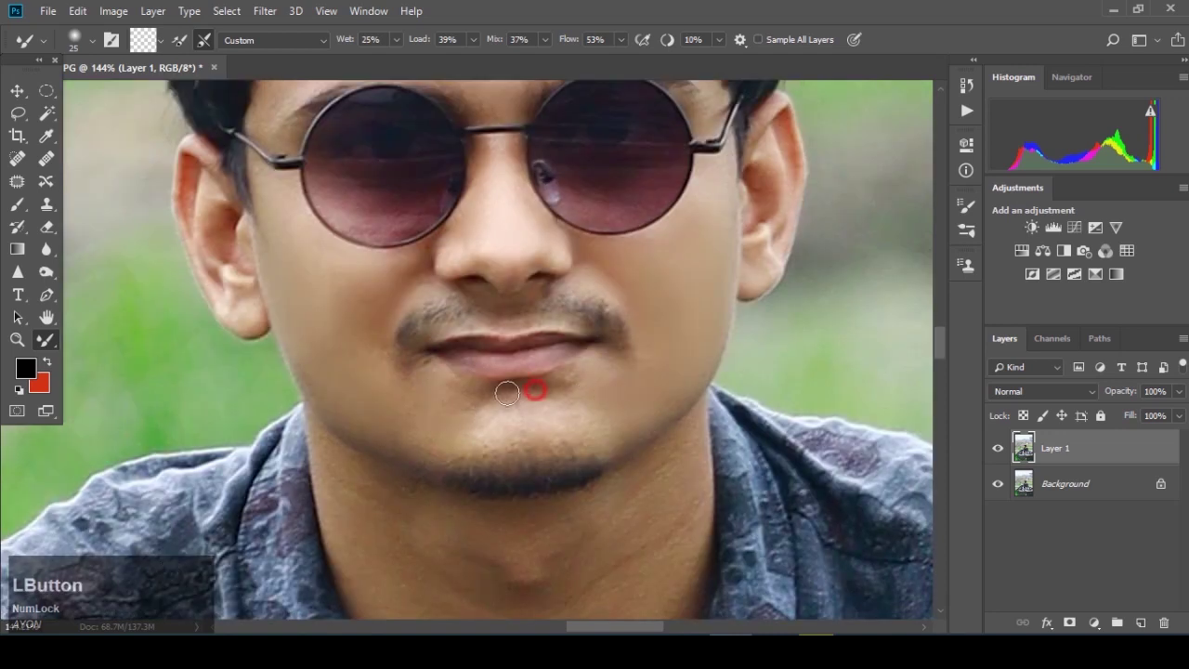
{"action": "left_click_drag", "start_coordinate": [327, 462], "coordinate": [337, 453]}
- Smooth the neck and the open chest area between the shirt collars with the Mixer Brush at size 70
{"action": "key", "text": "space"}
{"action": "mouse_move", "coordinate": [639, 531]}
{"action": "left_mouse_down"}
{"action": "mouse_move", "coordinate": [634, 414]}
{"action": "mouse_move", "coordinate": [663, 345]}
{"action": "mouse_move", "coordinate": [580, 489]}
{"action": "mouse_move", "coordinate": [516, 562]}
{"action": "mouse_move", "coordinate": [539, 447]}
{"action": "left_mouse_up"}
{"action": "key", "text": "bracketright"}
{"action": "key", "text": "bracketright"}
{"action": "key", "text": "bracketright"}
{"action": "key", "text": "space"}
{"action": "mouse_move", "coordinate": [425, 294]}
{"action": "left_mouse_down"}
{"action": "mouse_move", "coordinate": [411, 287]}
{"action": "mouse_move", "coordinate": [573, 338]}
{"action": "left_mouse_up"}
{"action": "mouse_move", "coordinate": [542, 388]}
{"action": "left_mouse_down"}
{"action": "mouse_move", "coordinate": [572, 487]}
{"action": "mouse_move", "coordinate": [627, 352]}
{"action": "left_mouse_up"}
{"action": "key", "text": "space"}
{"action": "mouse_move", "coordinate": [510, 363]}
{"action": "left_mouse_down"}
{"action": "mouse_move", "coordinate": [547, 422]}
{"action": "mouse_move", "coordinate": [610, 399]}
{"action": "mouse_move", "coordinate": [613, 461]}
{"action": "mouse_move", "coordinate": [535, 380]}
{"action": "mouse_move", "coordinate": [602, 454]}
{"action": "left_mouse_up"}
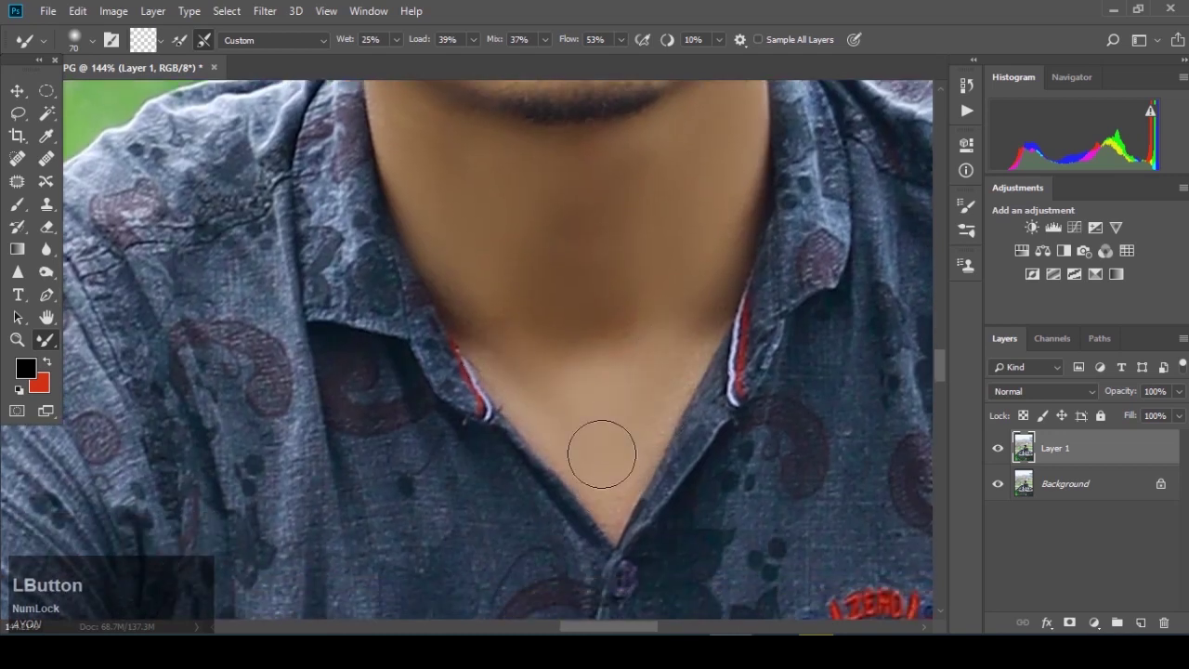
- Smooth the skin of both forearms with the Mixer Brush, enlarged to size 90
{"action": "scroll", "coordinate": [638, 362], "scroll_direction": "down", "scroll_amount": 6}
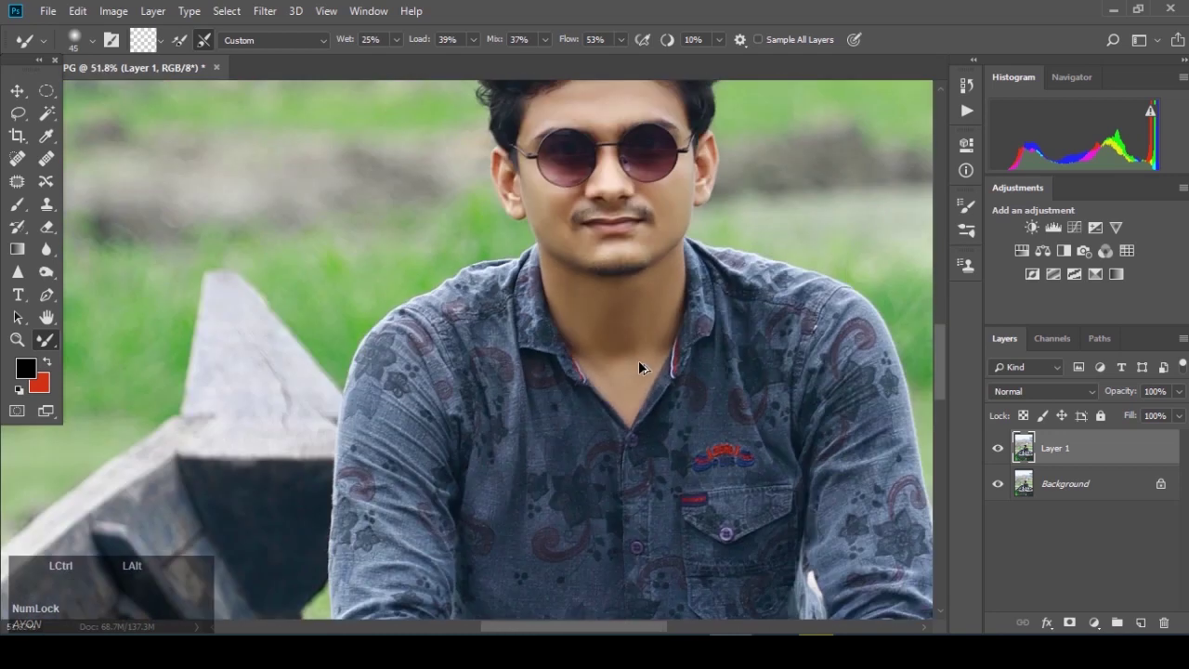
{"action": "scroll", "coordinate": [700, 483], "scroll_direction": "up", "scroll_amount": 3}
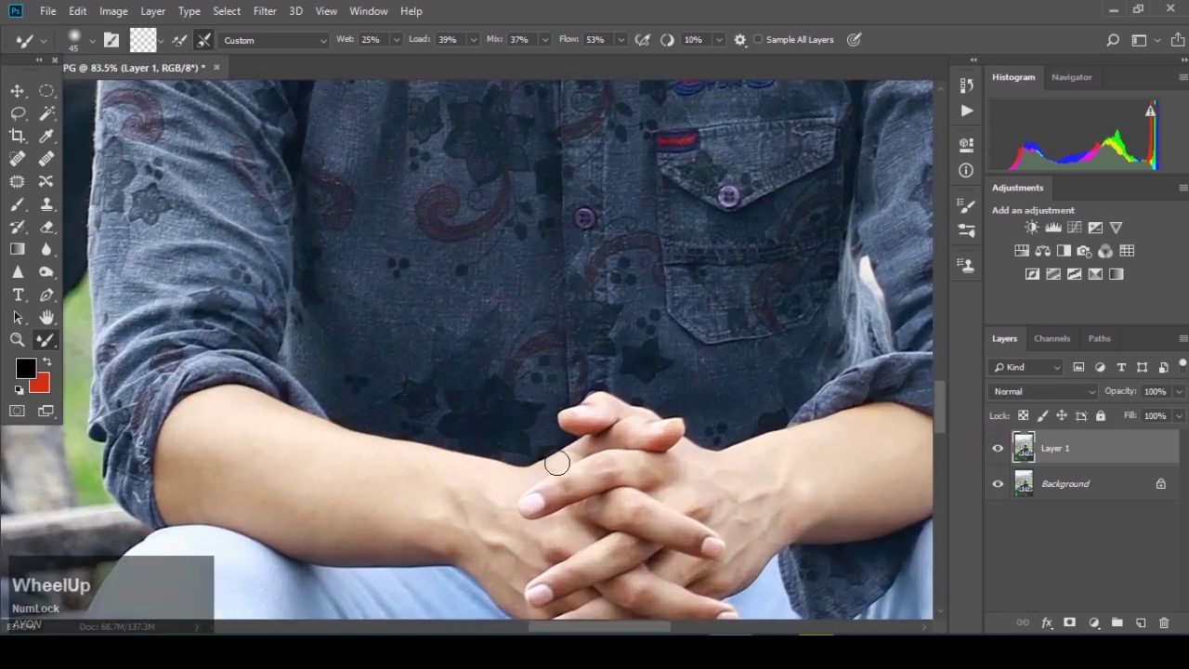
{"action": "mouse_move", "coordinate": [372, 220]}
{"action": "left_mouse_down"}
{"action": "mouse_move", "coordinate": [390, 210]}
{"action": "mouse_move", "coordinate": [621, 286]}
{"action": "mouse_move", "coordinate": [419, 284]}
{"action": "mouse_move", "coordinate": [483, 321]}
{"action": "mouse_move", "coordinate": [629, 313]}
{"action": "mouse_move", "coordinate": [733, 331]}
{"action": "mouse_move", "coordinate": [473, 334]}
{"action": "left_mouse_up"}
{"action": "mouse_move", "coordinate": [664, 273]}
{"action": "left_mouse_down"}
{"action": "mouse_move", "coordinate": [851, 250]}
{"action": "mouse_move", "coordinate": [790, 294]}
{"action": "mouse_move", "coordinate": [760, 233]}
{"action": "mouse_move", "coordinate": [783, 229]}
{"action": "mouse_move", "coordinate": [762, 232]}
{"action": "mouse_move", "coordinate": [846, 246]}
{"action": "mouse_move", "coordinate": [813, 276]}
{"action": "mouse_move", "coordinate": [655, 328]}
{"action": "mouse_move", "coordinate": [719, 316]}
{"action": "left_mouse_up"}
{"action": "scroll", "coordinate": [719, 294], "scroll_direction": "down", "scroll_amount": 5}
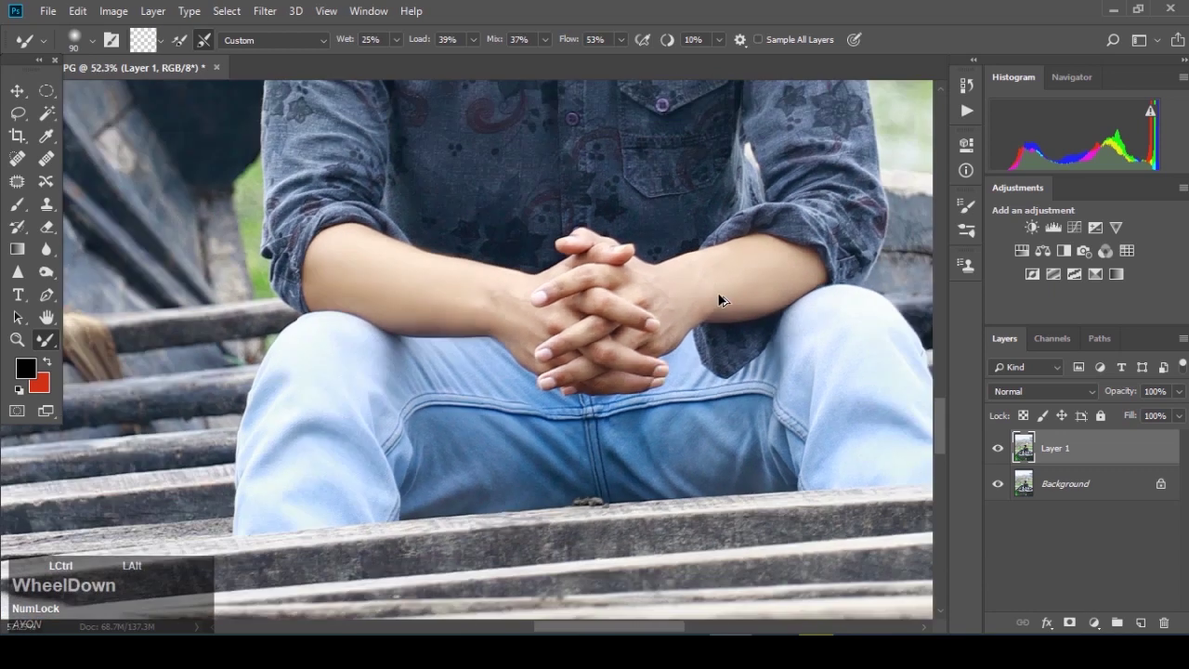
{"action": "left_click_drag", "start_coordinate": [628, 240], "coordinate": [613, 351]}
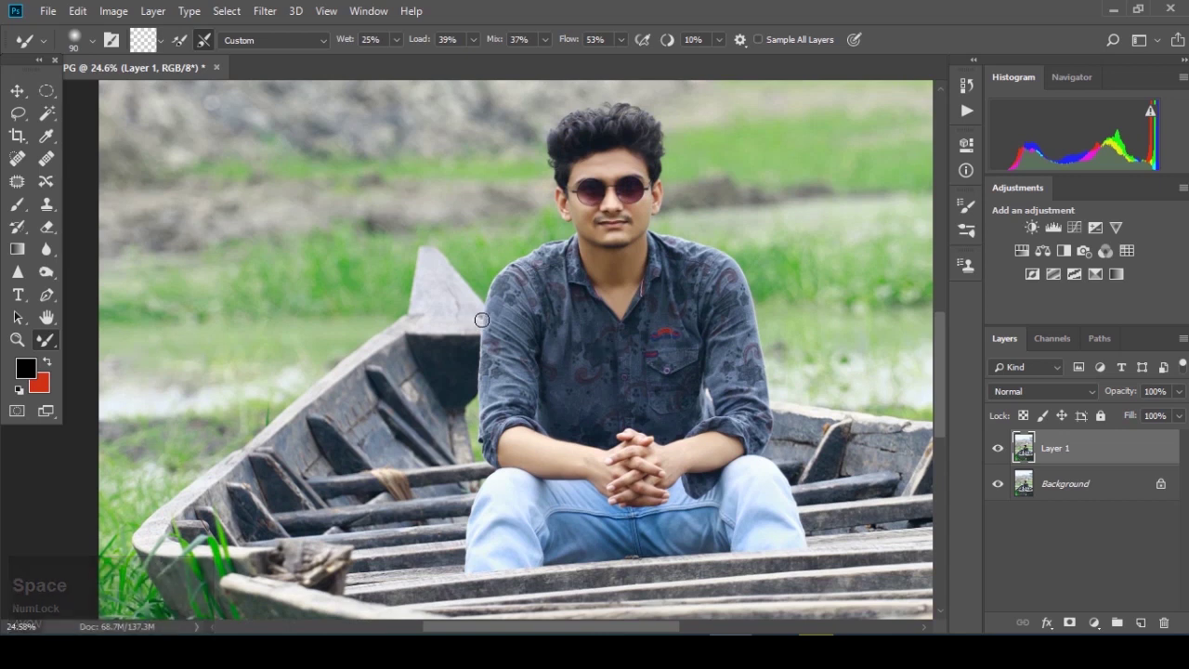
- Select the seated man on Layer 1 automatically with Select Subject
{"action": "key", "text": "q"}
{"action": "key", "text": "q"}
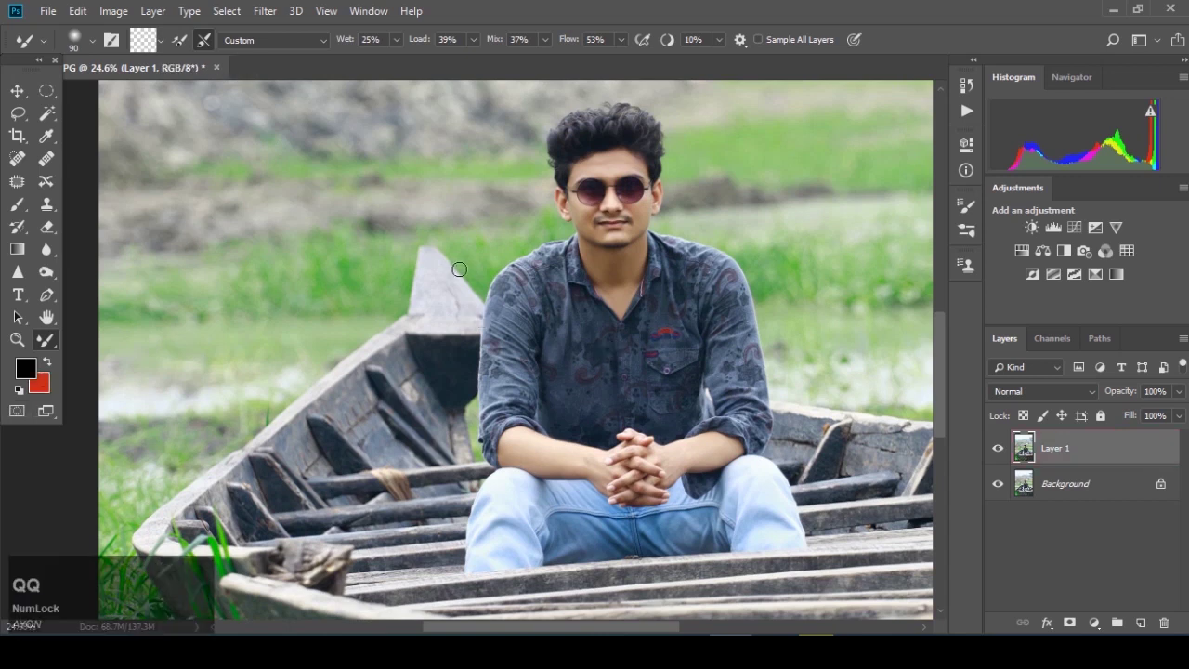
{"action": "key", "text": "w"}
{"action": "left_click", "coordinate": [694, 43]}
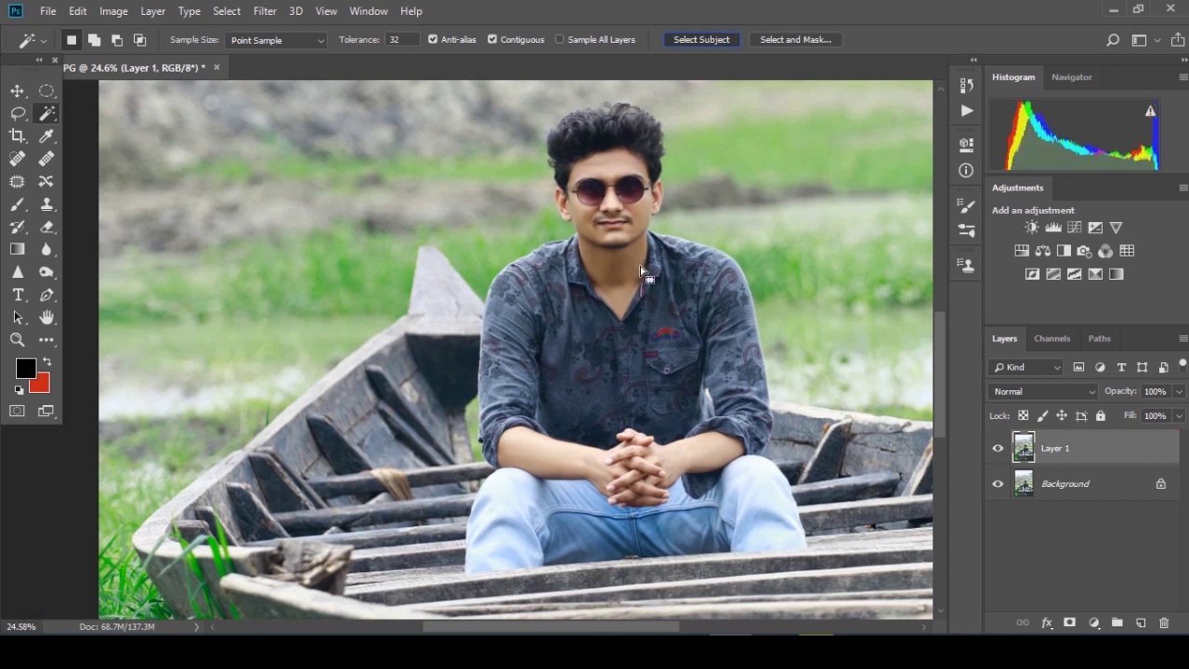
- Start adding the boat to the selection with the Polygonal Lasso, tracing its pointed prow from the man's shoulder
{"action": "left_click", "coordinate": [13, 117]}
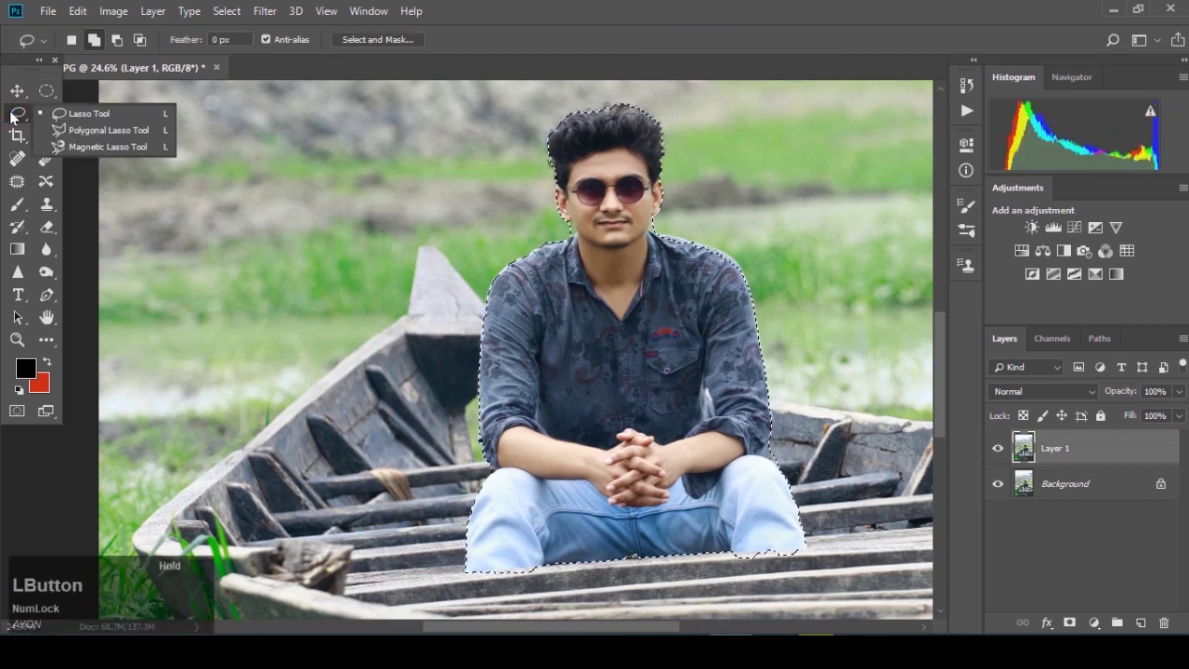
{"action": "left_click", "coordinate": [76, 129]}
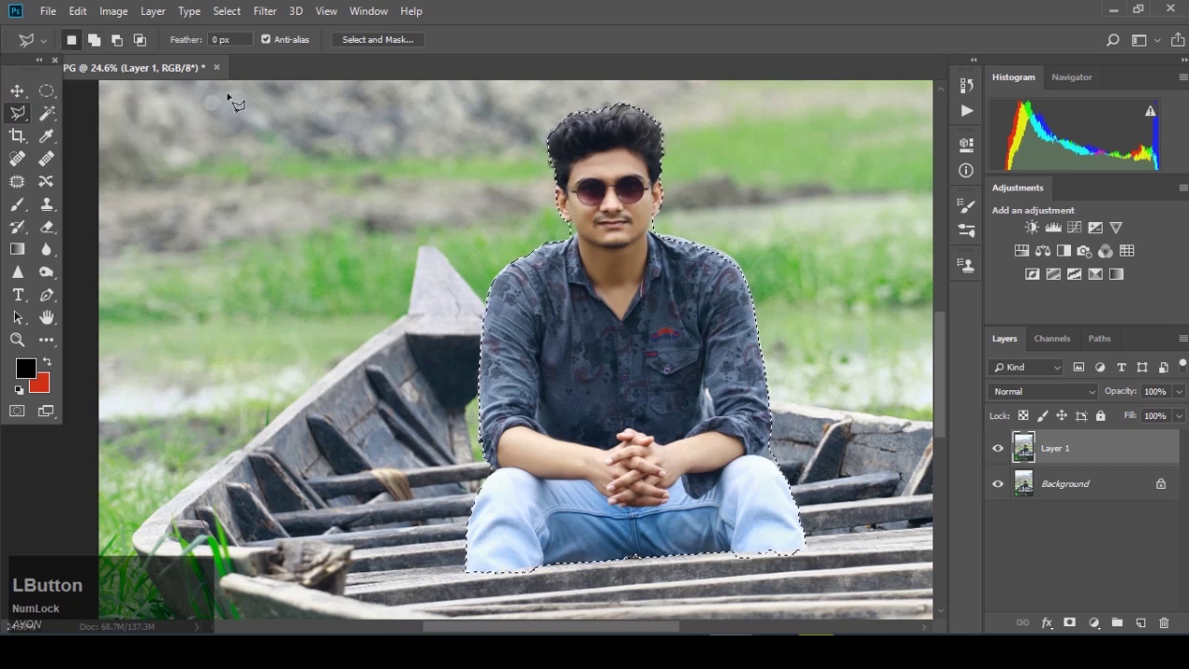
{"action": "scroll", "coordinate": [490, 247], "scroll_direction": "up", "scroll_amount": 2}
{"action": "scroll", "coordinate": [489, 241], "scroll_direction": "up", "scroll_amount": 1}
{"action": "left_click", "coordinate": [485, 370]}
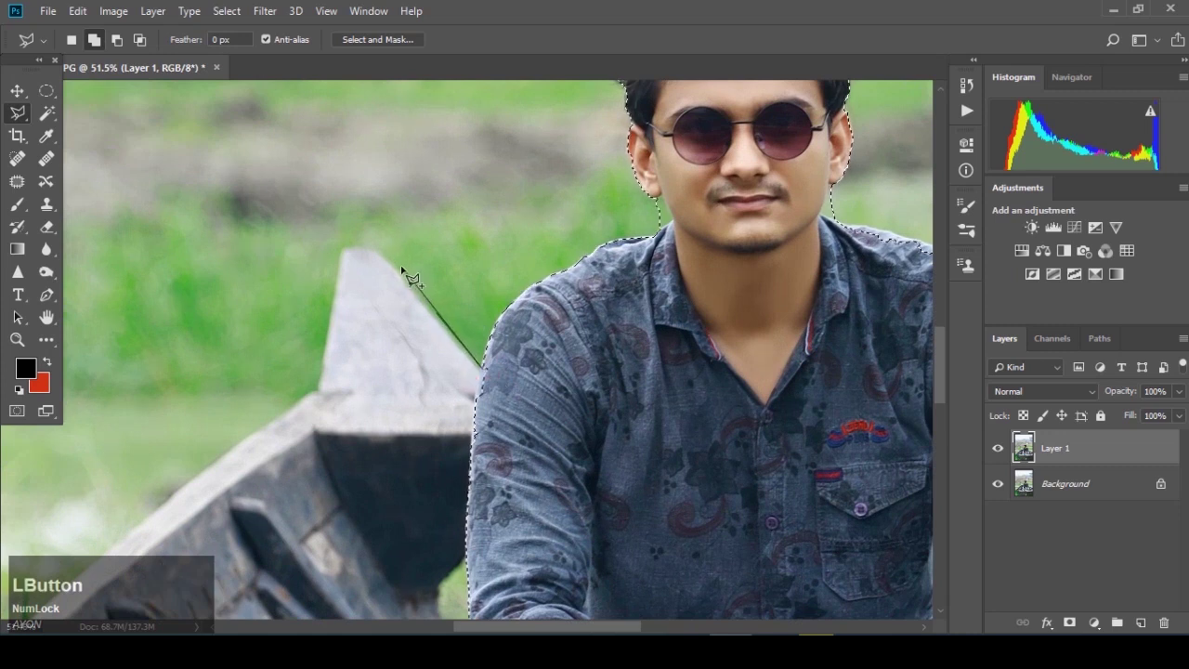
{"action": "key", "text": "BackSpace"}
{"action": "left_click", "coordinate": [442, 326]}
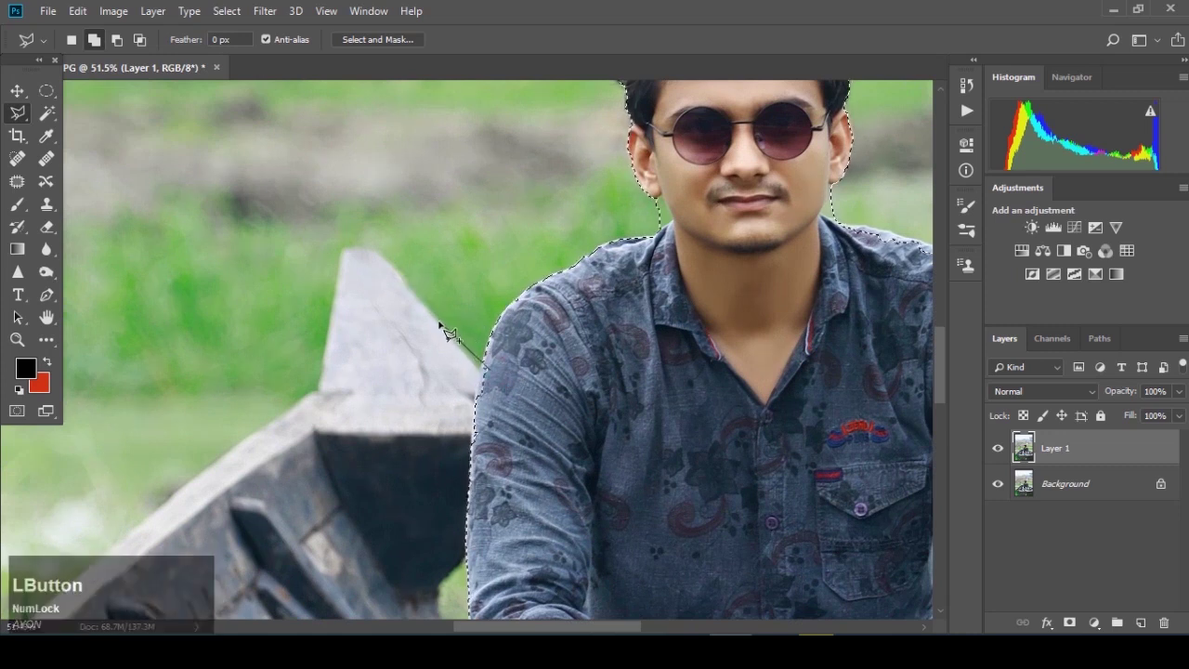
{"action": "left_click", "coordinate": [372, 247]}
{"action": "left_click", "coordinate": [343, 248]}
{"action": "left_click", "coordinate": [319, 390]}
{"action": "left_click", "coordinate": [282, 411]}
- Continue the lasso outline along the boat's outer rim down to the grass at the photo's left edge
{"action": "key", "text": "space"}
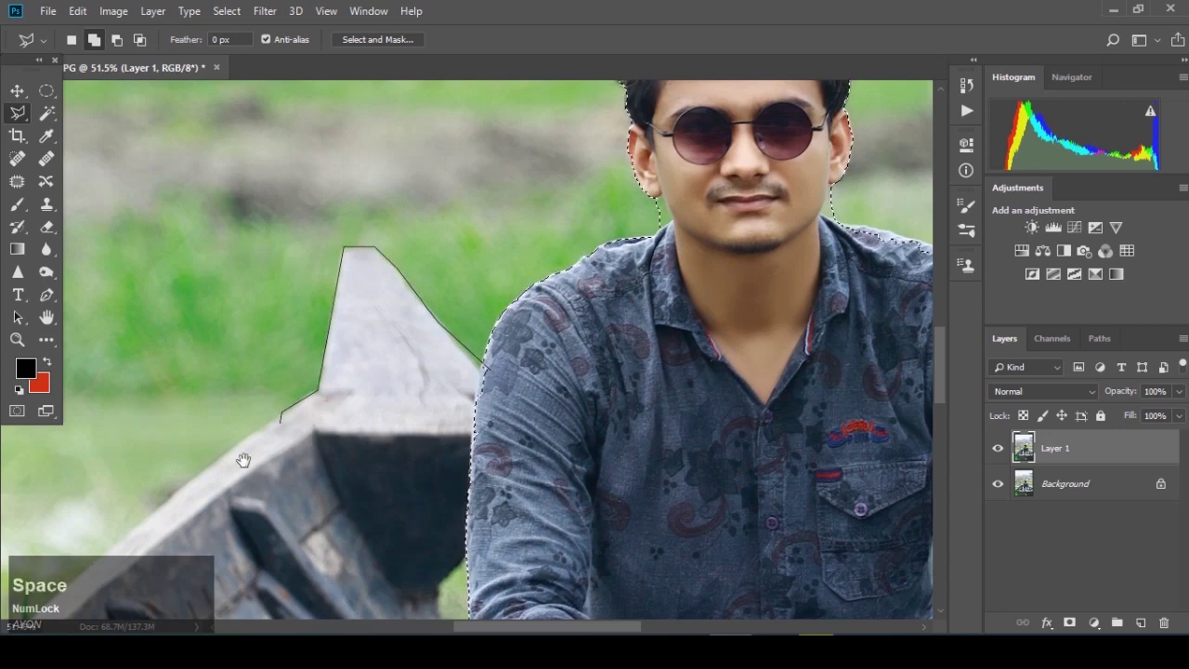
{"action": "left_click_drag", "start_coordinate": [244, 459], "coordinate": [535, 163]}
{"action": "left_click", "coordinate": [390, 266]}
{"action": "left_click", "coordinate": [311, 332]}
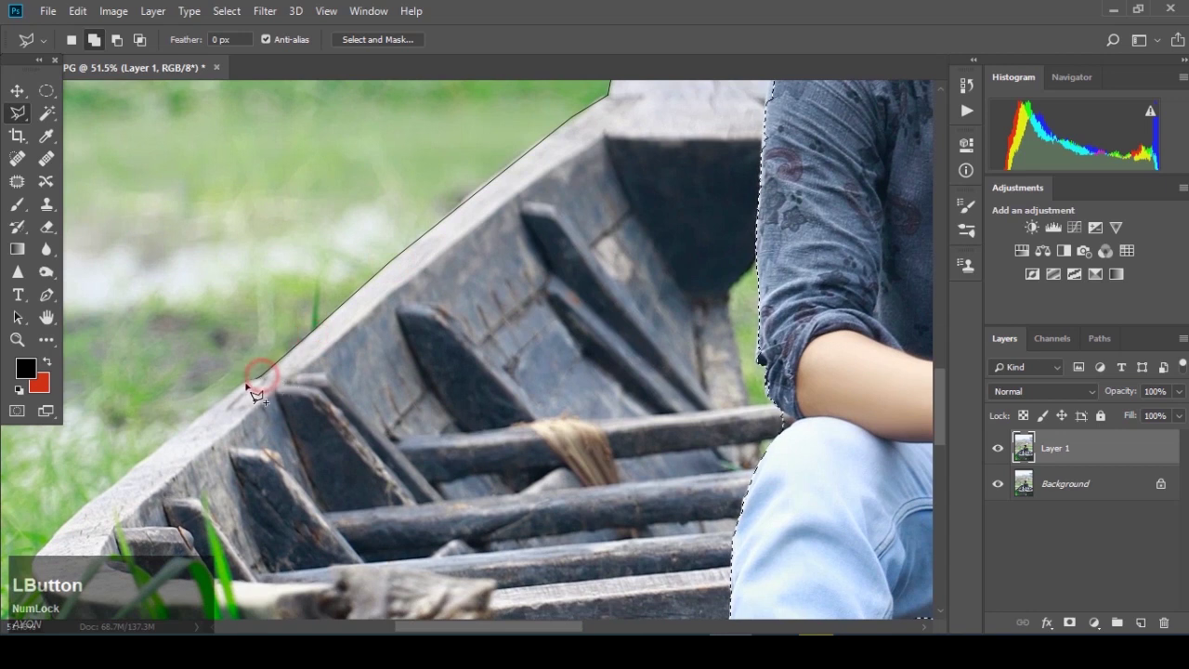
{"action": "left_click", "coordinate": [164, 443]}
{"action": "key", "text": "space"}
{"action": "left_click_drag", "start_coordinate": [164, 443], "coordinate": [452, 281]}
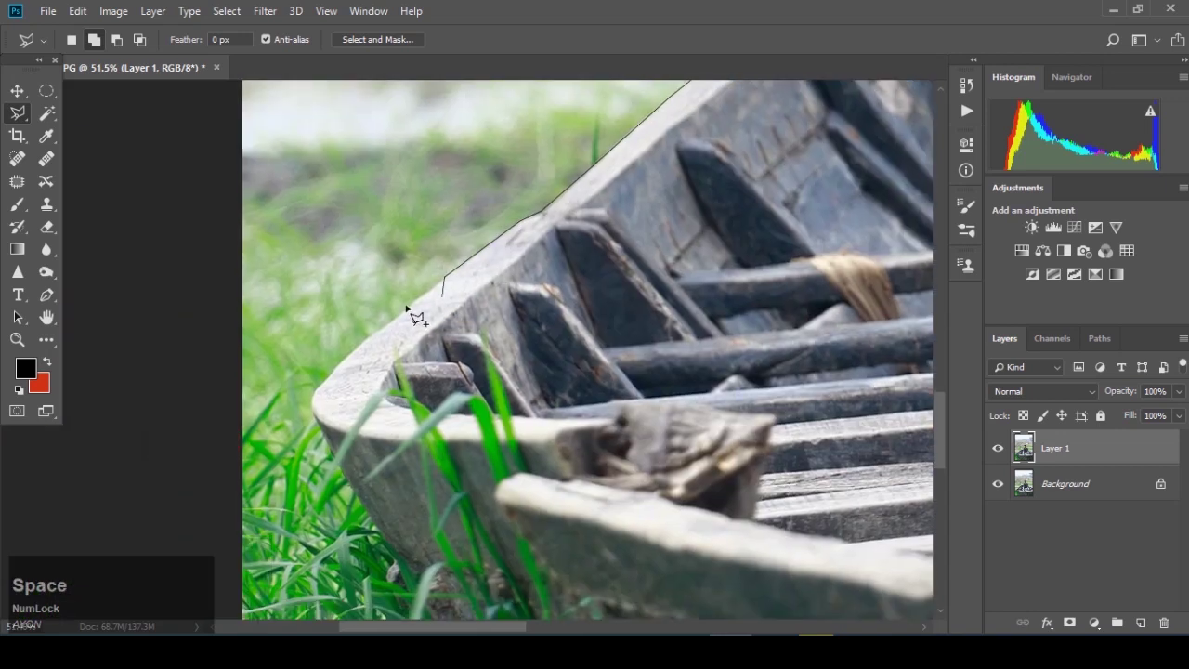
{"action": "left_click", "coordinate": [265, 420]}
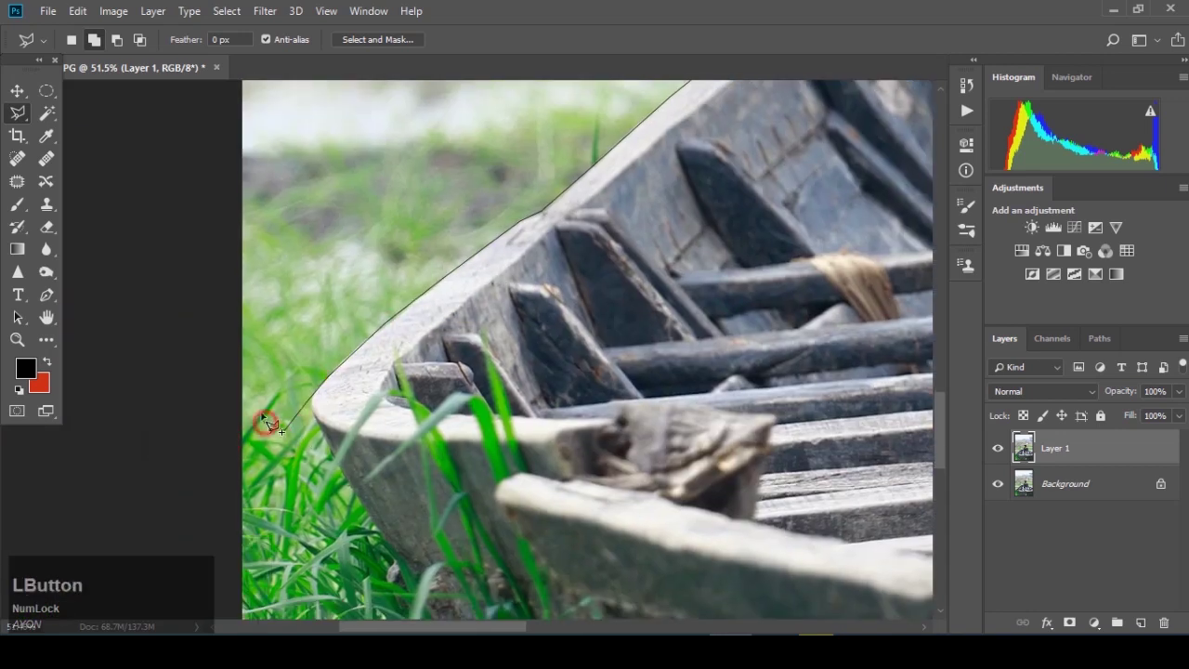
- Extend the lasso outline down just outside the photo's left edge to its bottom-left corner
{"action": "key", "text": "space"}
{"action": "left_click_drag", "start_coordinate": [204, 504], "coordinate": [255, 233]}
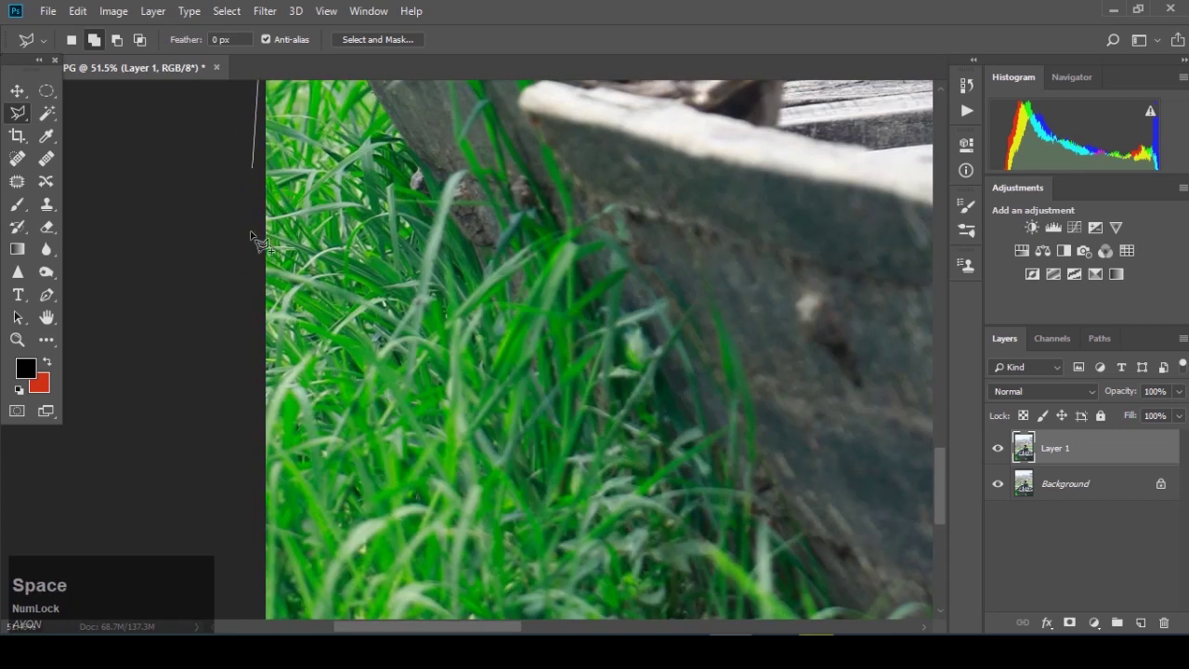
{"action": "left_click", "coordinate": [251, 227]}
{"action": "scroll", "coordinate": [265, 371], "scroll_direction": "down", "scroll_amount": 1}
{"action": "key", "text": "space"}
{"action": "left_click_drag", "start_coordinate": [278, 517], "coordinate": [245, 406]}
{"action": "left_click", "coordinate": [221, 380]}
- Run the lasso outline just below the photo's bottom edge across to its bottom-right corner
{"action": "left_click", "coordinate": [847, 375]}
{"action": "key", "text": "space"}
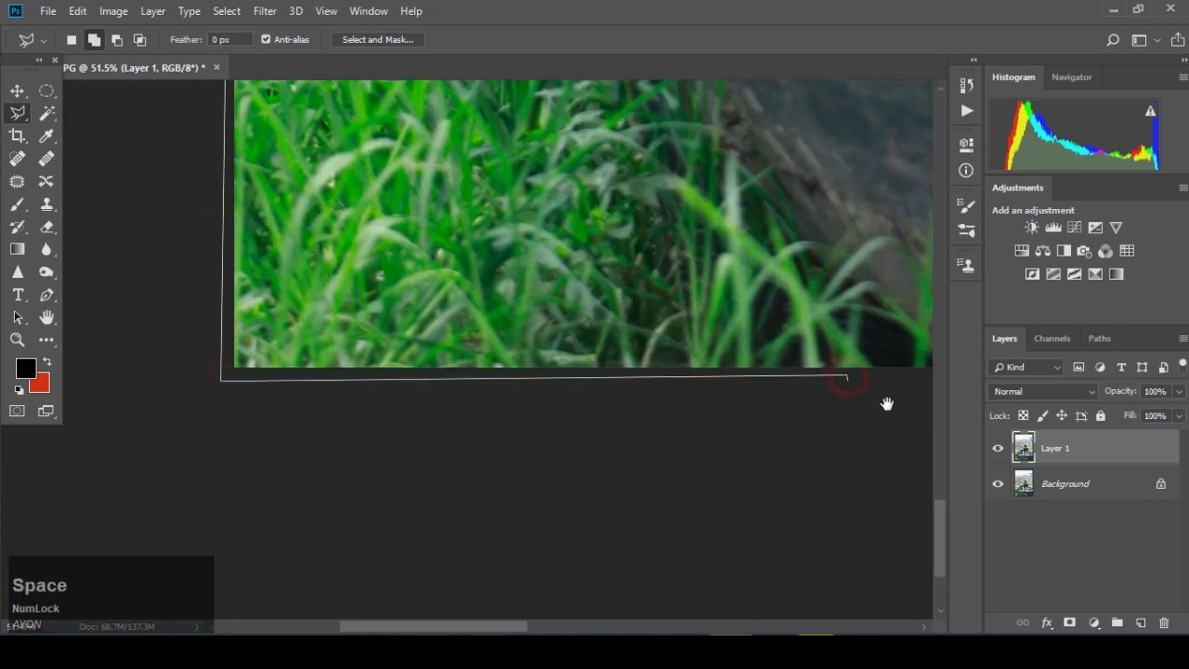
{"action": "left_click_drag", "start_coordinate": [888, 403], "coordinate": [37, 390]}
{"action": "left_click", "coordinate": [639, 369]}
{"action": "key", "text": "space"}
{"action": "left_click_drag", "start_coordinate": [801, 395], "coordinate": [179, 417]}
{"action": "left_click", "coordinate": [529, 383]}
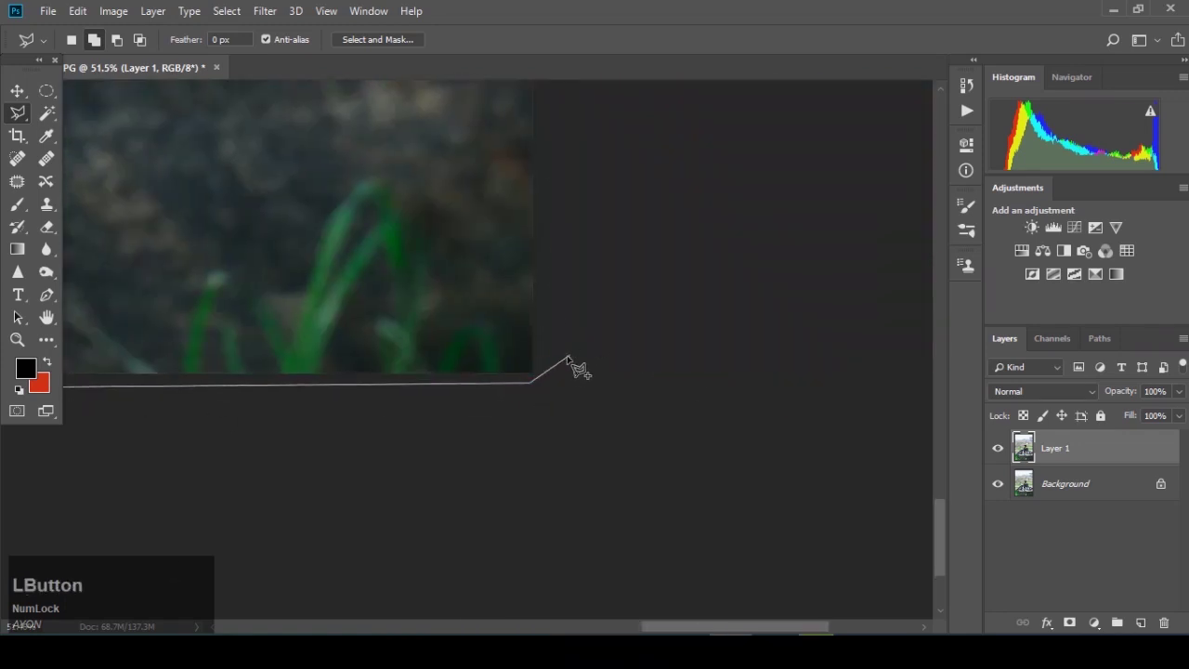
- Extend the lasso outline up just outside the photo's right edge to the level of the boat's rim
{"action": "left_click", "coordinate": [568, 357]}
{"action": "left_click", "coordinate": [553, 127]}
{"action": "key", "text": "space"}
{"action": "left_click_drag", "start_coordinate": [555, 127], "coordinate": [611, 618]}
{"action": "left_click", "coordinate": [612, 232]}
{"action": "key", "text": "space"}
{"action": "left_click_drag", "start_coordinate": [613, 121], "coordinate": [608, 491]}
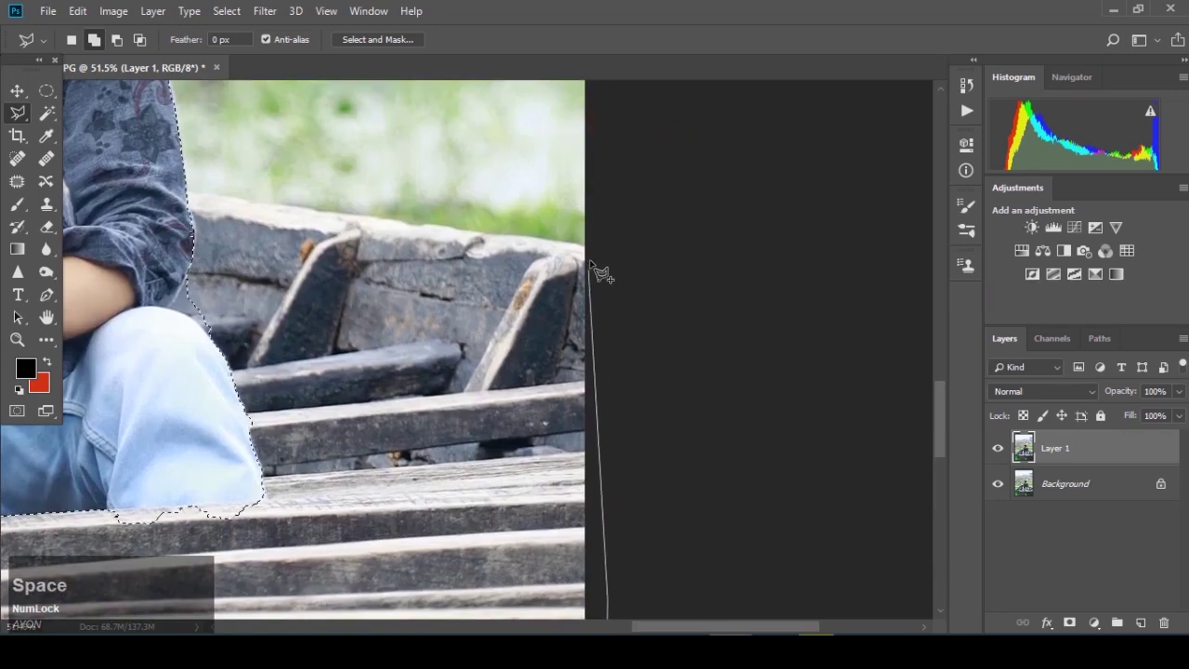
- Run the outline along the boat's upper rim back to the man's sleeve and close the selection
{"action": "left_click", "coordinate": [585, 247]}
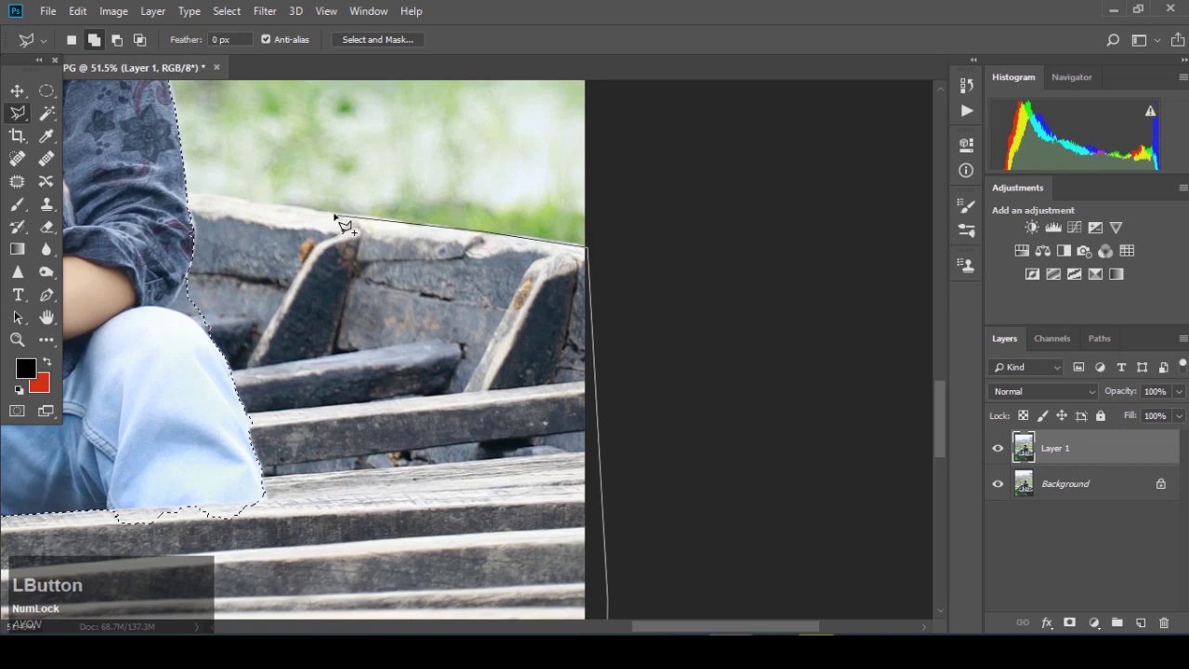
{"action": "left_click", "coordinate": [188, 197]}
{"action": "key", "text": "Return"}
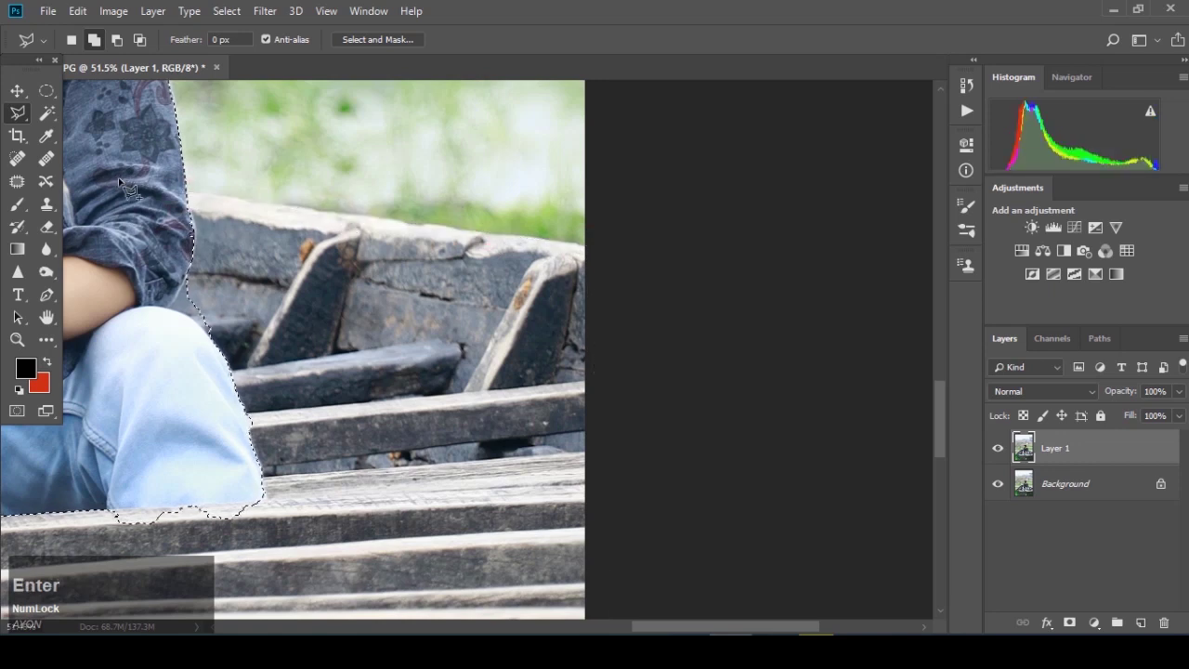
- Add the missed strip along the shoulder on the photo's right side to the selection with the freehand Lasso
{"action": "scroll", "coordinate": [217, 193], "scroll_direction": "down", "scroll_amount": 3}
{"action": "key", "text": "space"}
{"action": "mouse_move", "coordinate": [191, 303]}
{"action": "left_mouse_down"}
{"action": "mouse_move", "coordinate": [589, 456]}
{"action": "mouse_move", "coordinate": [814, 375]}
{"action": "mouse_move", "coordinate": [717, 487]}
{"action": "left_mouse_up"}
{"action": "scroll", "coordinate": [668, 338], "scroll_direction": "up", "scroll_amount": 3}
{"action": "key", "text": "space"}
{"action": "left_click_drag", "start_coordinate": [605, 210], "coordinate": [549, 396]}
{"action": "right_click", "coordinate": [19, 116]}
{"action": "left_click", "coordinate": [88, 114]}
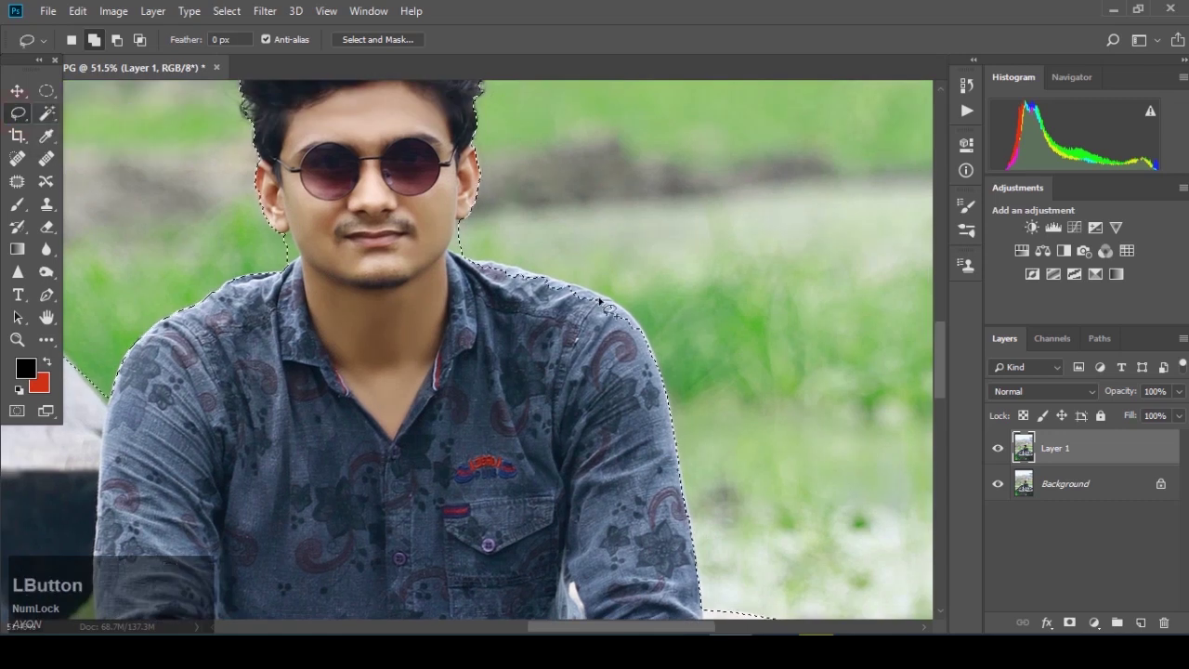
{"action": "scroll", "coordinate": [578, 313], "scroll_direction": "up", "scroll_amount": 5}
{"action": "key", "text": "space"}
{"action": "left_click_drag", "start_coordinate": [263, 259], "coordinate": [372, 279]}
{"action": "left_click_drag", "start_coordinate": [574, 330], "coordinate": [563, 332]}
{"action": "key", "text": "ctrl+z"}
{"action": "left_click_drag", "start_coordinate": [265, 256], "coordinate": [295, 261]}
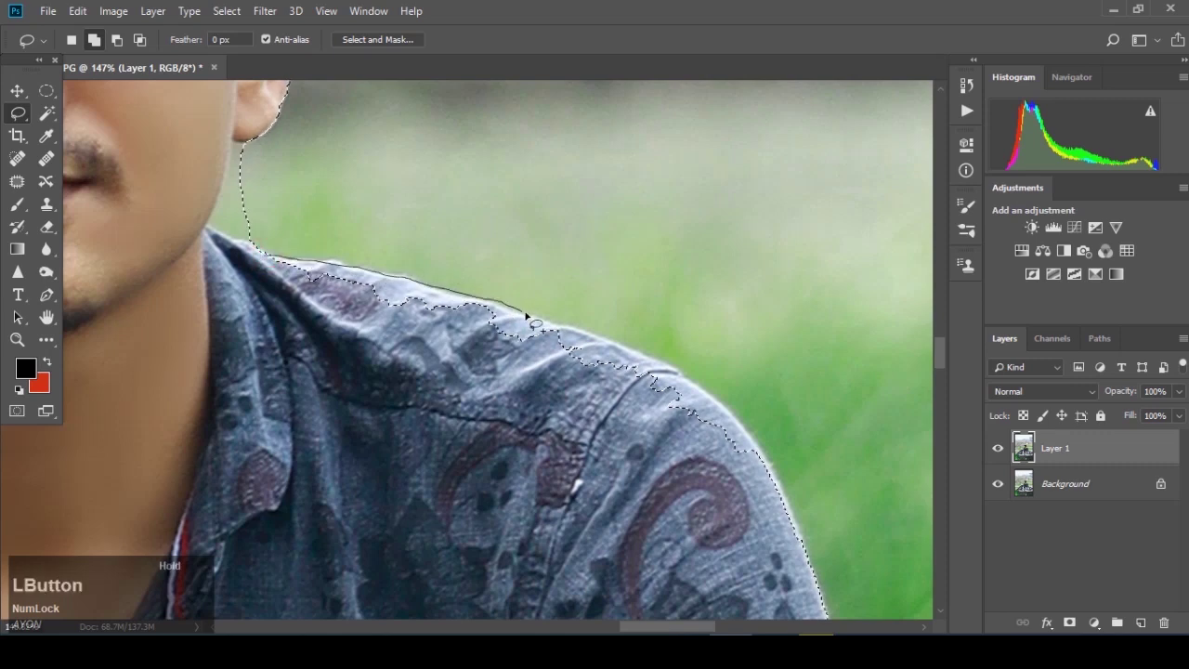
{"action": "mouse_move", "coordinate": [763, 469]}
{"action": "left_mouse_down"}
{"action": "mouse_move", "coordinate": [347, 368]}
{"action": "mouse_move", "coordinate": [265, 263]}
{"action": "left_mouse_up"}
- Subtract the background gap between the earlobe, jaw and collar on the photo's right side from the selection
{"action": "key", "text": "space"}
{"action": "left_click_drag", "start_coordinate": [625, 455], "coordinate": [377, 235]}
{"action": "mouse_move", "coordinate": [475, 493]}
{"action": "left_mouse_down"}
{"action": "mouse_move", "coordinate": [284, 95]}
{"action": "mouse_move", "coordinate": [375, 338]}
{"action": "mouse_move", "coordinate": [390, 604]}
{"action": "left_mouse_up"}
{"action": "scroll", "coordinate": [353, 339], "scroll_direction": "up", "scroll_amount": 3}
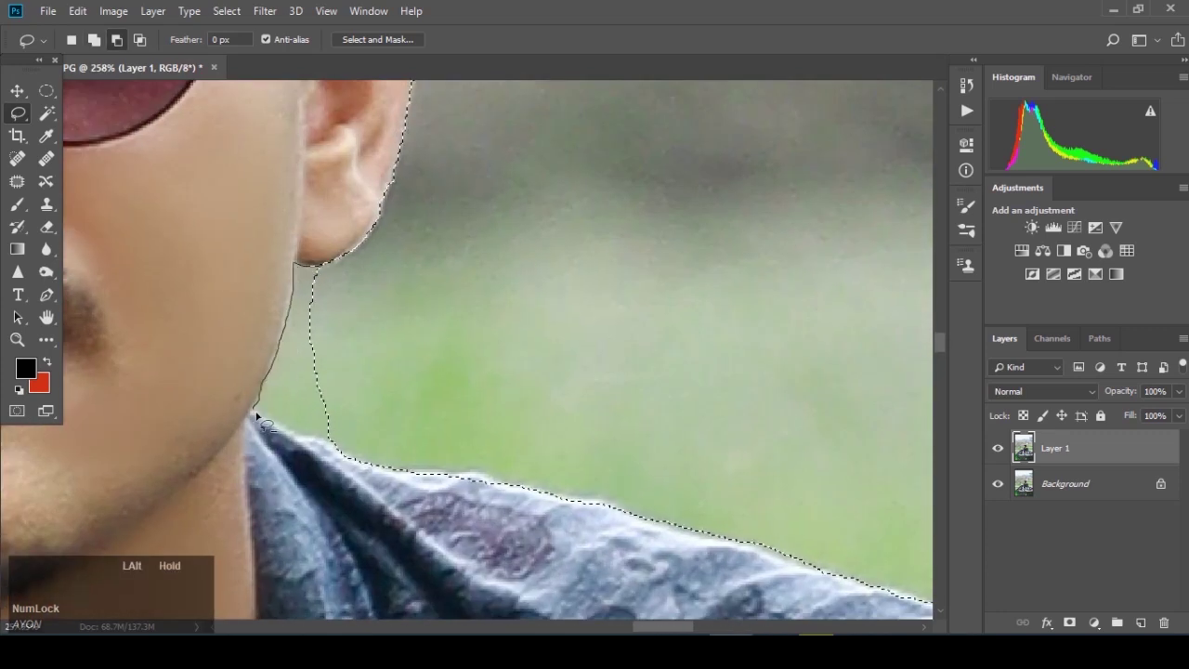
{"action": "left_click_drag", "start_coordinate": [339, 281], "coordinate": [314, 266]}
- Refine the selection around both ears, adding the missed outer rim of the ear on the photo's left side
{"action": "key", "text": "space"}
{"action": "left_click_drag", "start_coordinate": [192, 250], "coordinate": [191, 493]}
{"action": "left_click_drag", "start_coordinate": [385, 140], "coordinate": [409, 194]}
{"action": "key", "text": "space"}
{"action": "mouse_move", "coordinate": [385, 302]}
{"action": "left_mouse_down"}
{"action": "mouse_move", "coordinate": [241, 268]}
{"action": "mouse_move", "coordinate": [605, 473]}
{"action": "mouse_move", "coordinate": [759, 291]}
{"action": "mouse_move", "coordinate": [730, 335]}
{"action": "left_mouse_up"}
{"action": "key", "text": "space"}
{"action": "left_click_drag", "start_coordinate": [760, 261], "coordinate": [928, 238]}
{"action": "mouse_move", "coordinate": [204, 418]}
{"action": "left_mouse_down"}
{"action": "mouse_move", "coordinate": [592, 332]}
{"action": "mouse_move", "coordinate": [609, 300]}
{"action": "left_mouse_up"}
{"action": "left_click_drag", "start_coordinate": [490, 243], "coordinate": [466, 308]}
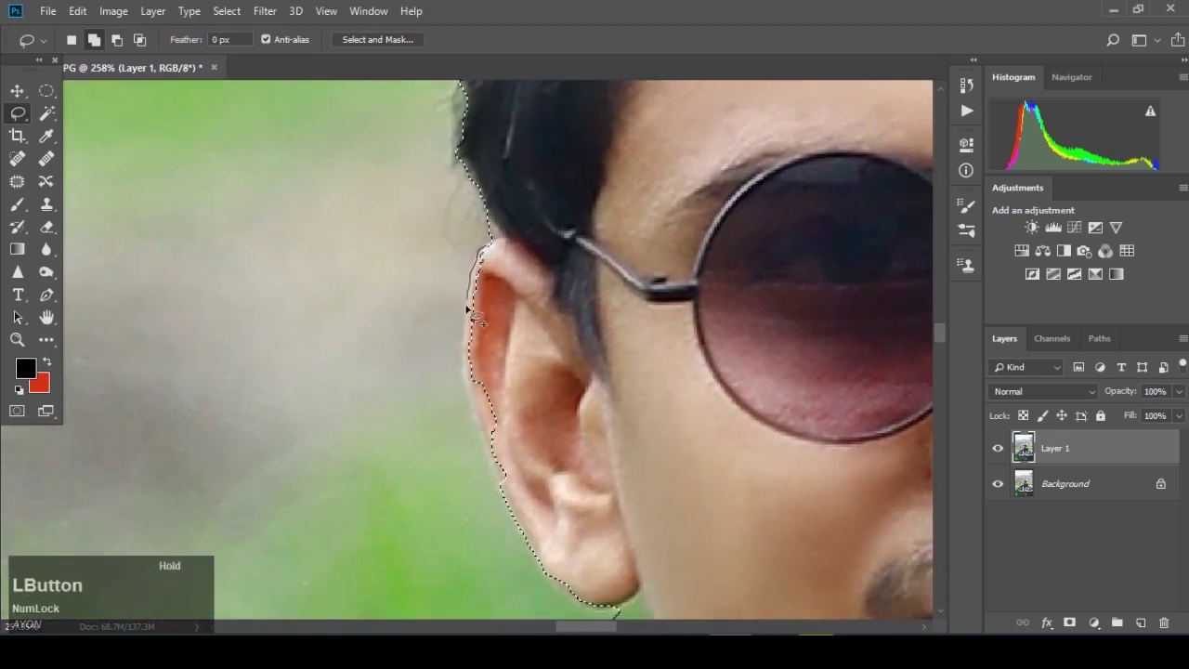
- Clean up the selection below the ear on the photo's left side, subtracting the background between jaw and collar
{"action": "key", "text": "space"}
{"action": "mouse_move", "coordinate": [520, 388]}
{"action": "left_mouse_down"}
{"action": "mouse_move", "coordinate": [517, 234]}
{"action": "mouse_move", "coordinate": [478, 291]}
{"action": "left_mouse_up"}
{"action": "left_click_drag", "start_coordinate": [504, 246], "coordinate": [481, 230]}
{"action": "key", "text": "space"}
{"action": "left_click_drag", "start_coordinate": [546, 337], "coordinate": [534, 169]}
{"action": "key", "text": "alt"}
{"action": "left_click_drag", "start_coordinate": [600, 290], "coordinate": [636, 318]}
{"action": "left_click_drag", "start_coordinate": [587, 448], "coordinate": [579, 395]}
- Add the missed slivers along the shoulder and upper arm on the photo's left side to the selection
{"action": "key", "text": "space"}
{"action": "left_click_drag", "start_coordinate": [669, 359], "coordinate": [724, 102]}
{"action": "left_click_drag", "start_coordinate": [463, 326], "coordinate": [688, 334]}
{"action": "left_click_drag", "start_coordinate": [696, 245], "coordinate": [623, 271]}
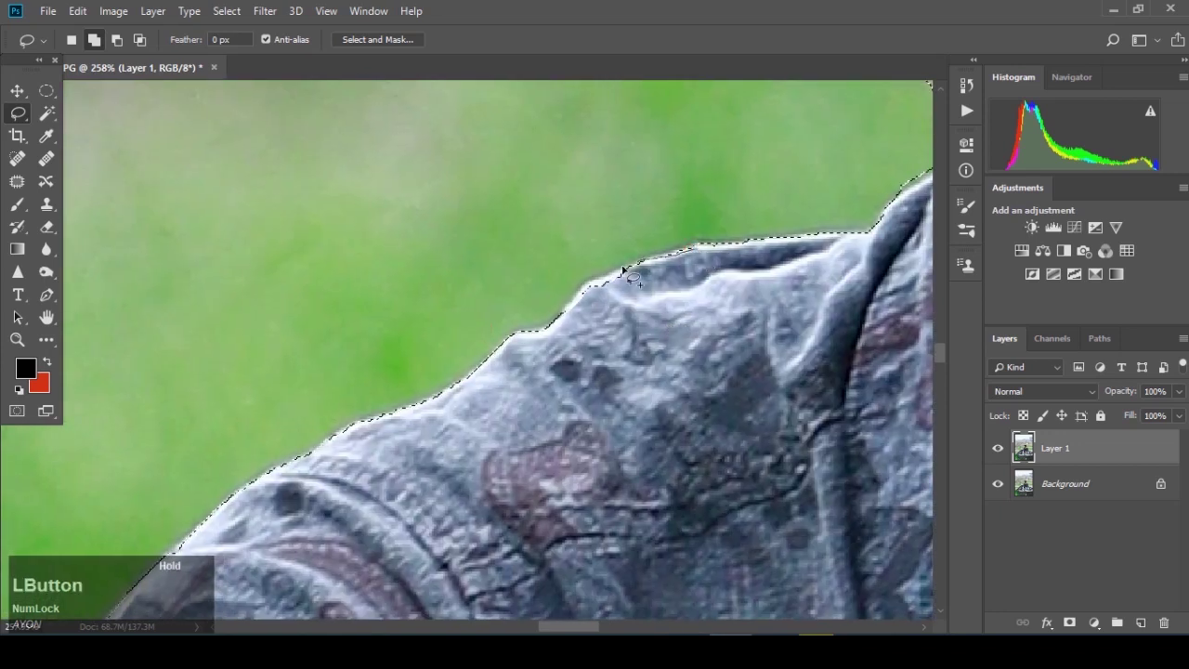
{"action": "left_click_drag", "start_coordinate": [566, 351], "coordinate": [578, 347]}
{"action": "key", "text": "space"}
{"action": "left_click_drag", "start_coordinate": [523, 417], "coordinate": [818, 206]}
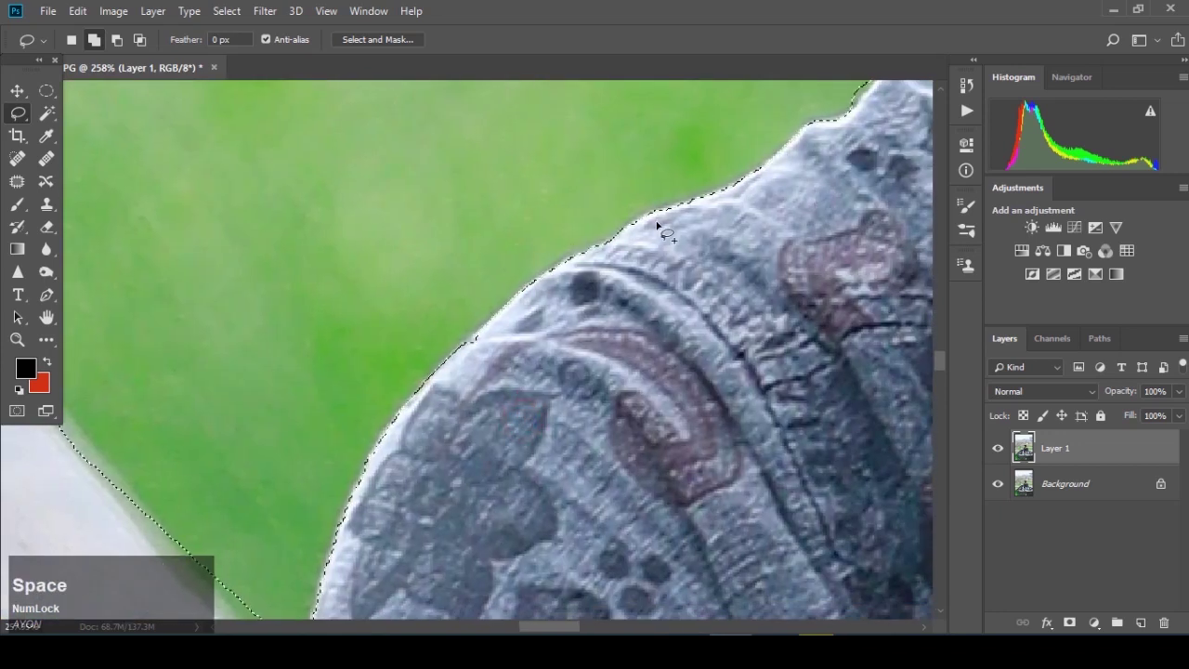
{"action": "left_click_drag", "start_coordinate": [508, 306], "coordinate": [456, 348]}
{"action": "left_click_drag", "start_coordinate": [564, 318], "coordinate": [567, 318]}
- Subtract the green wedge between the boat's prow and the man's sleeve from the selection
{"action": "key", "text": "space"}
{"action": "left_click_drag", "start_coordinate": [511, 396], "coordinate": [764, 75]}
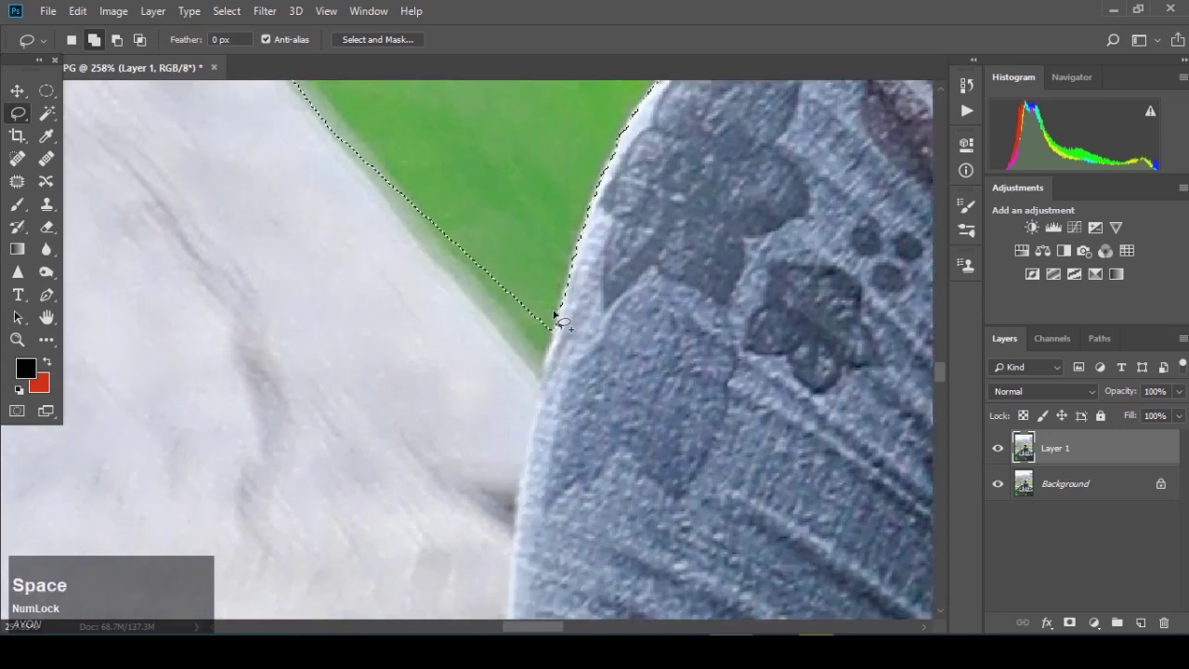
{"action": "left_click_drag", "start_coordinate": [552, 314], "coordinate": [545, 356]}
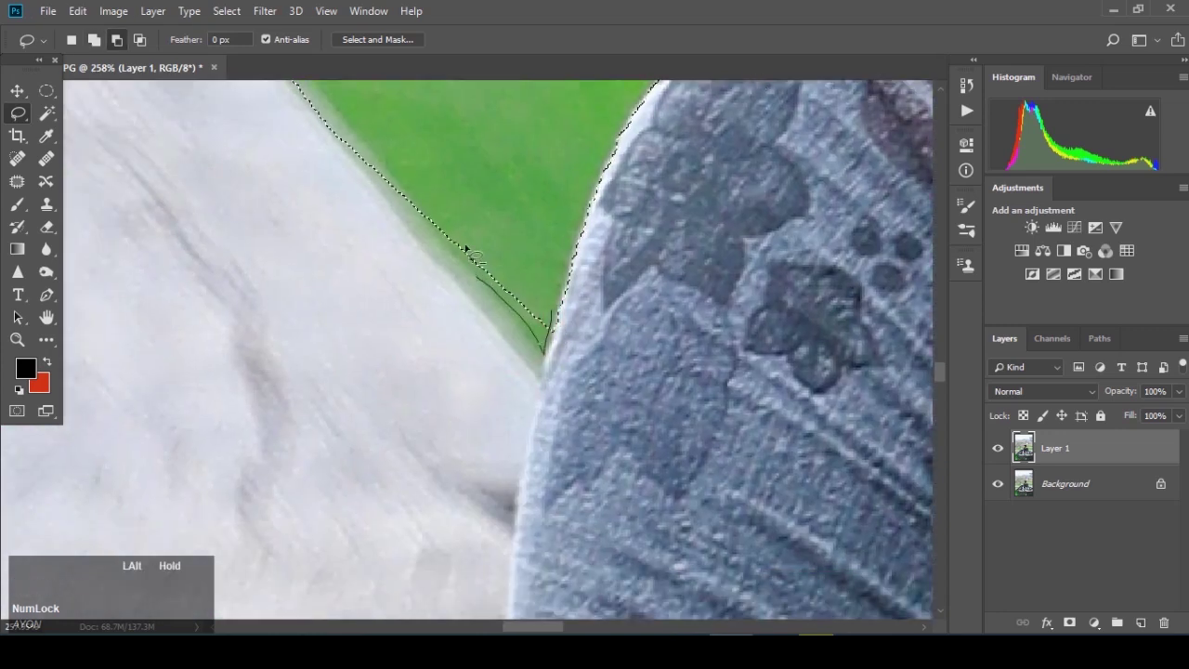
- Open Select and Mask and paint around the hair's outline with the Refine Edge Brush
{"action": "scroll", "coordinate": [550, 219], "scroll_direction": "down", "scroll_amount": 10}
{"action": "key", "text": "space"}
{"action": "left_click_drag", "start_coordinate": [793, 238], "coordinate": [492, 257]}
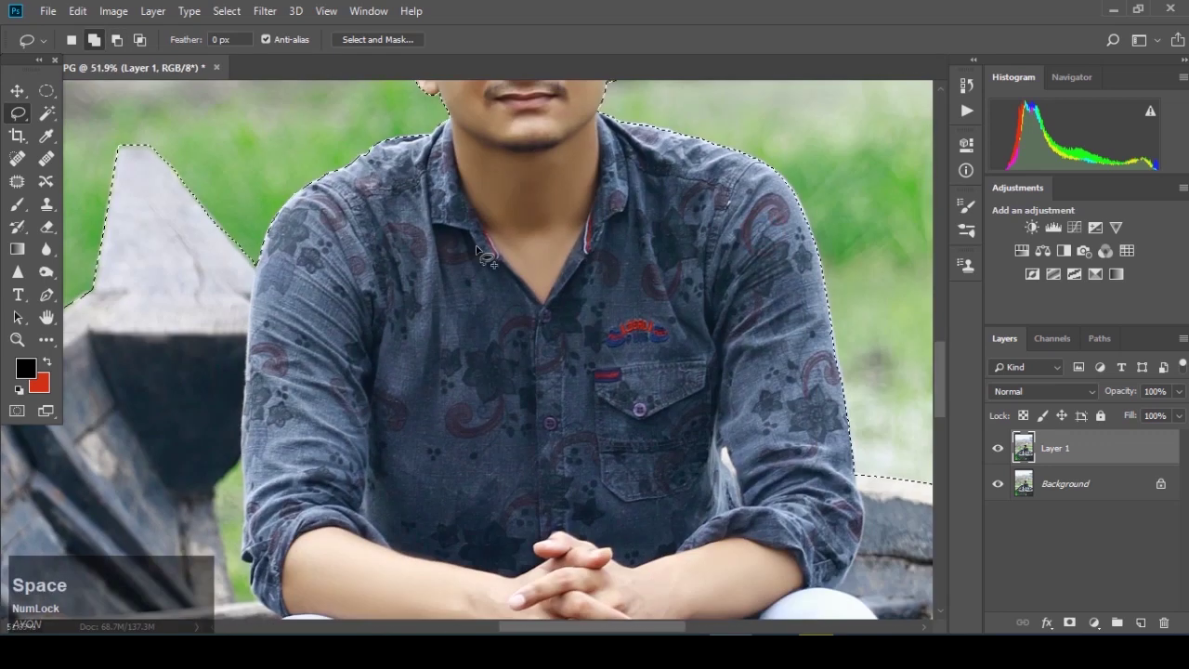
{"action": "scroll", "coordinate": [480, 247], "scroll_direction": "down", "scroll_amount": 3}
{"action": "left_click", "coordinate": [378, 40]}
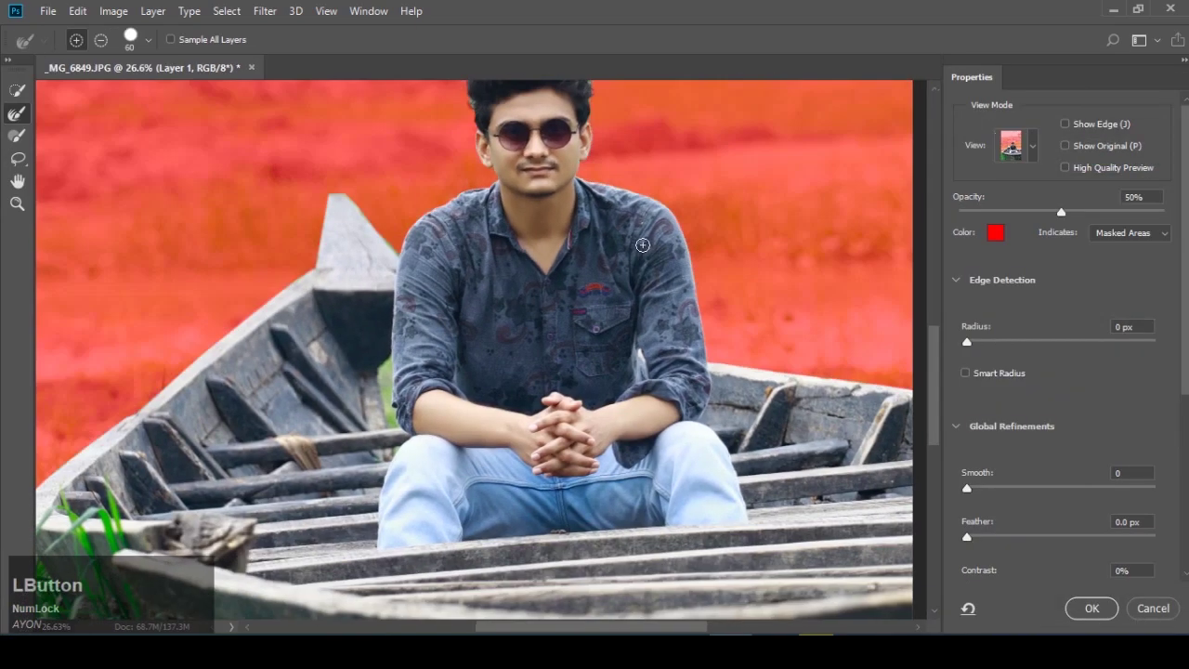
{"action": "scroll", "coordinate": [571, 190], "scroll_direction": "up", "scroll_amount": 6}
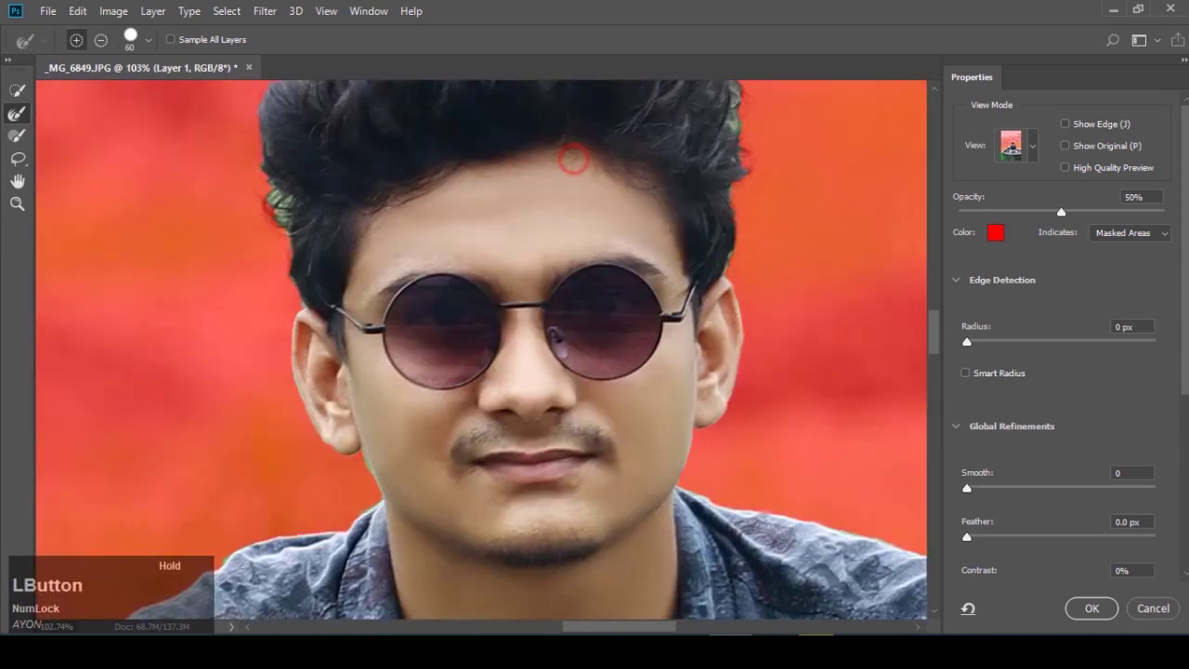
{"action": "left_click_drag", "start_coordinate": [574, 160], "coordinate": [602, 286]}
{"action": "left_click_drag", "start_coordinate": [761, 400], "coordinate": [764, 327]}
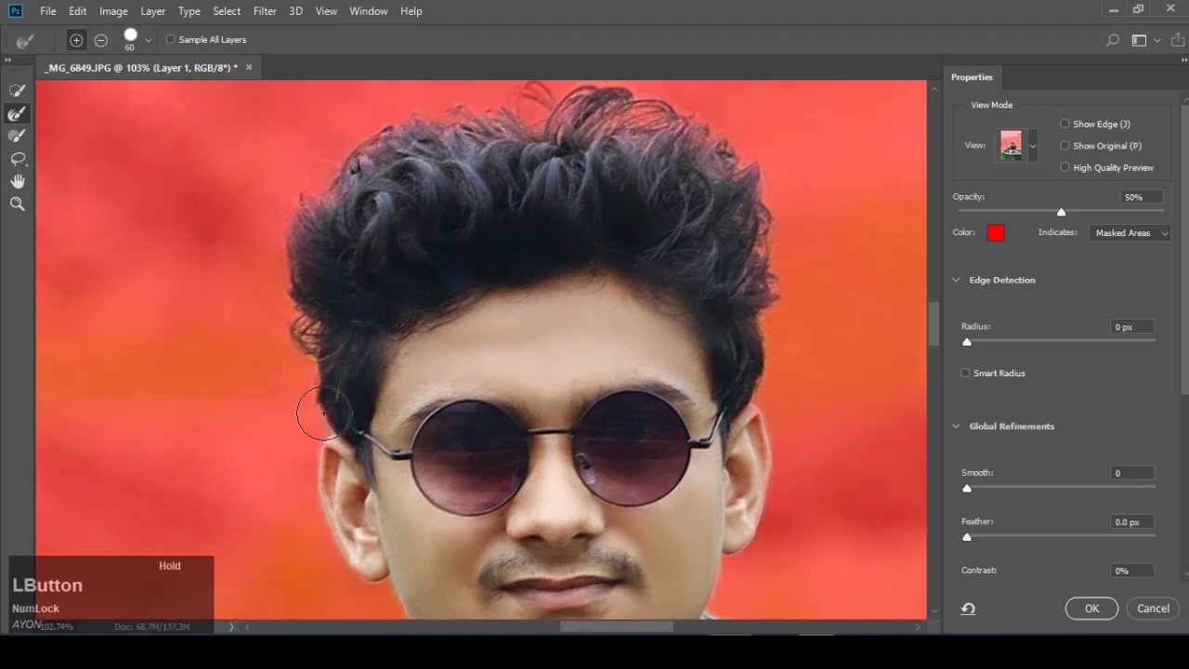
- Set the selection refinement to Smooth 1 and Feather 1 px
{"action": "scroll", "coordinate": [329, 399], "scroll_direction": "down", "scroll_amount": 4}
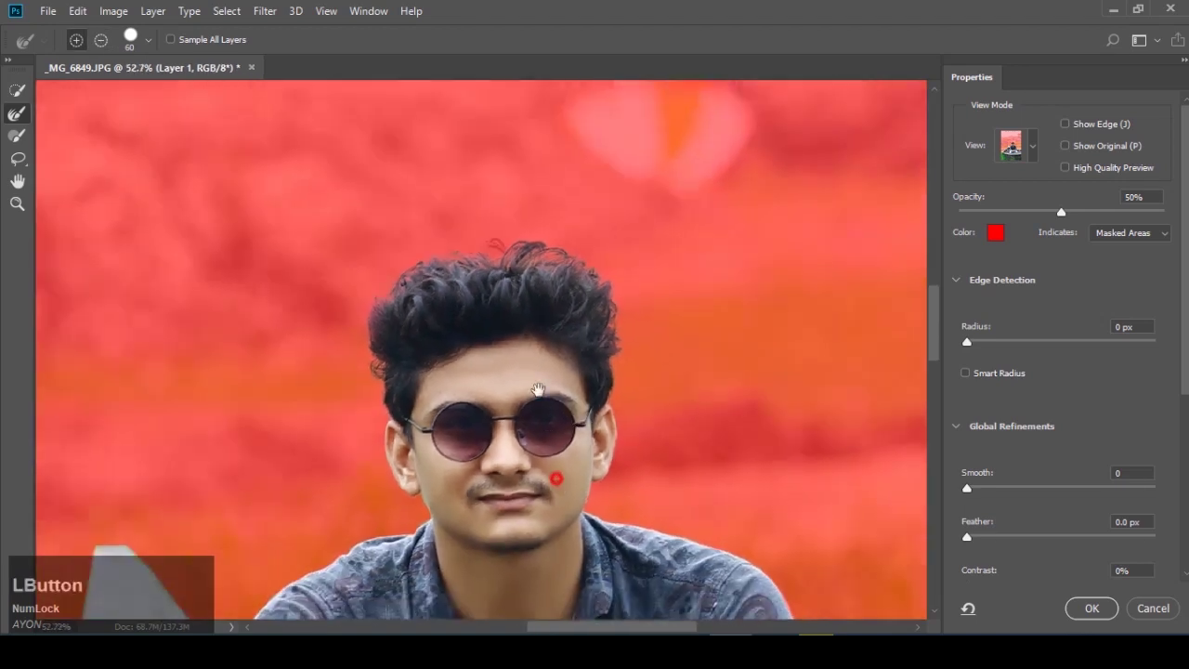
{"action": "left_click_drag", "start_coordinate": [538, 388], "coordinate": [533, 353]}
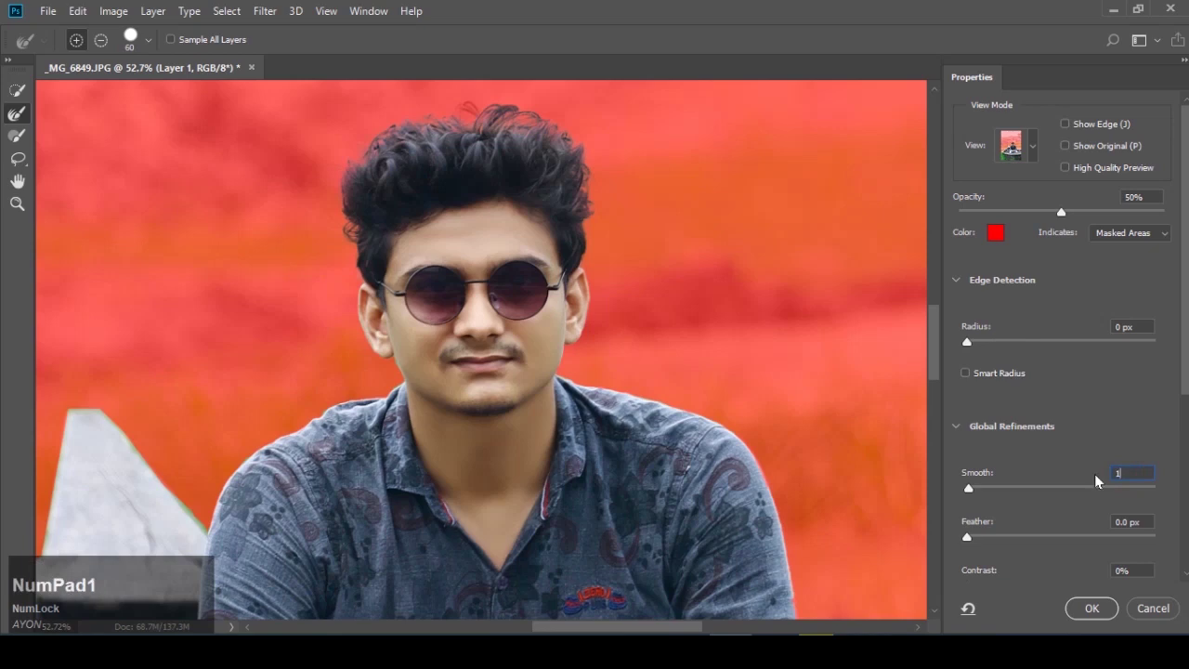
{"action": "left_click", "coordinate": [1147, 520]}
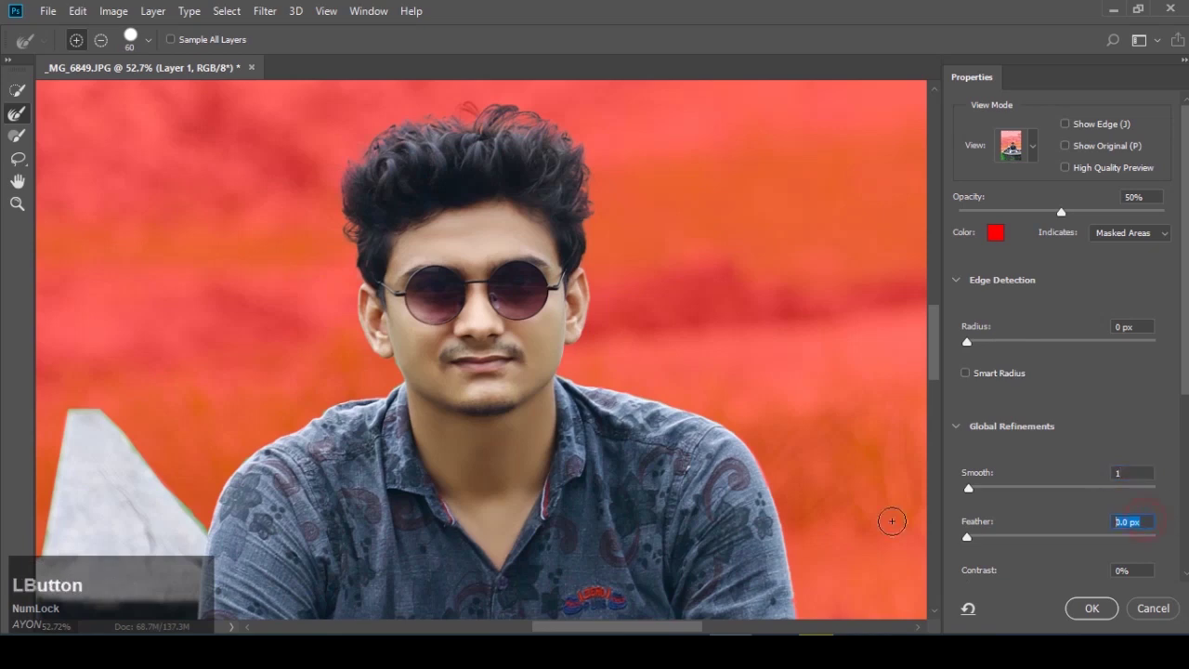
{"action": "type", "text": "1"}
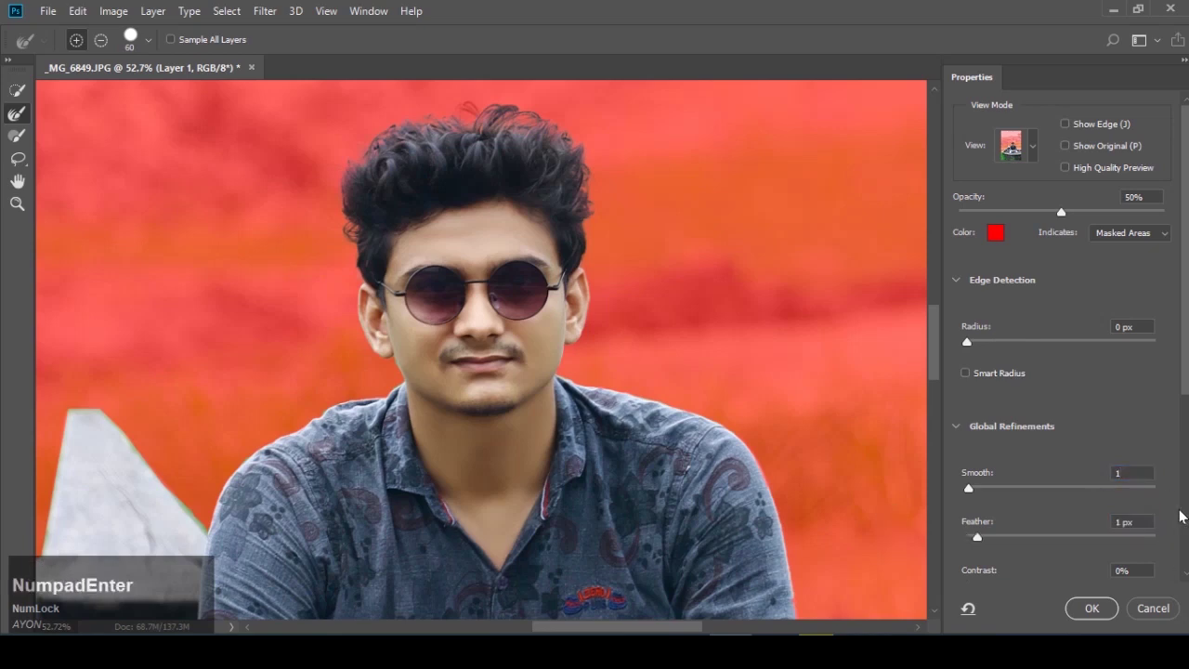
- Output the refined selection to a new layer with a layer mask
{"action": "scroll", "coordinate": [1056, 494], "scroll_direction": "down", "scroll_amount": 6}
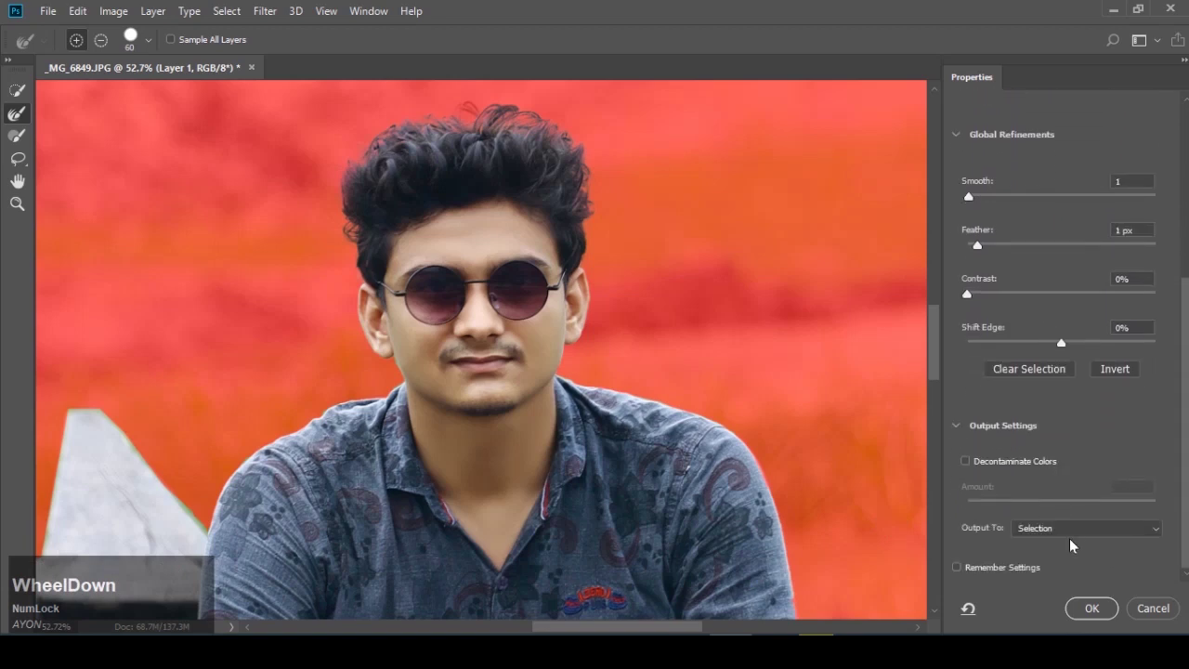
{"action": "left_click", "coordinate": [1074, 528]}
{"action": "left_click", "coordinate": [1080, 583]}
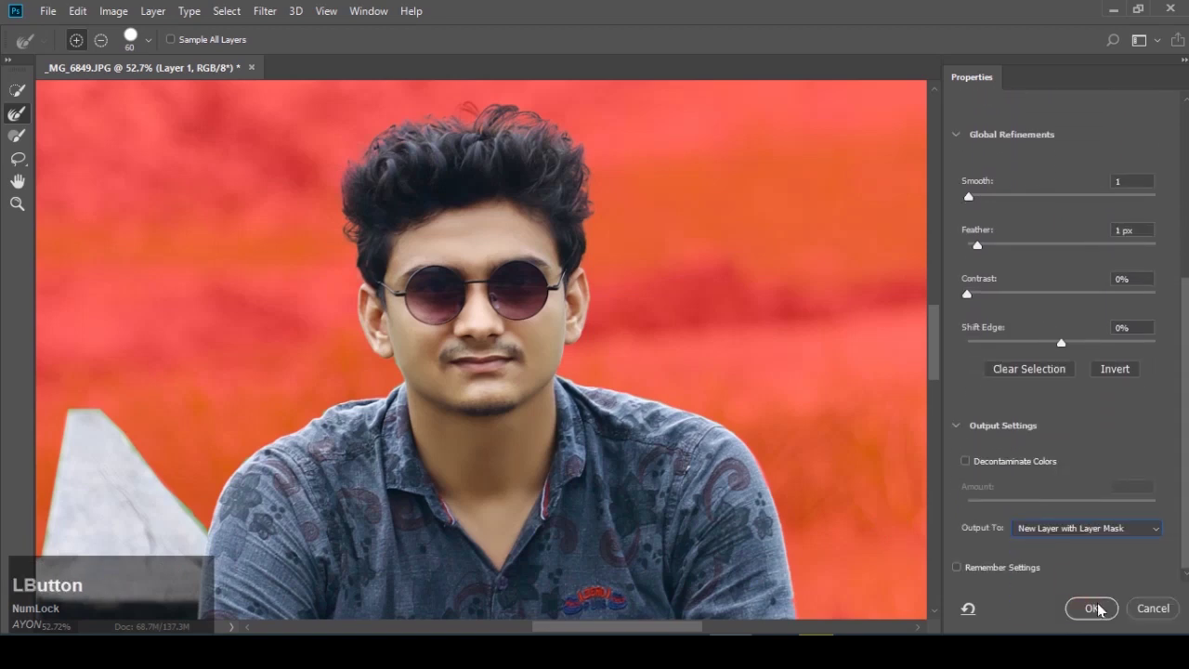
{"action": "left_click", "coordinate": [1090, 607]}
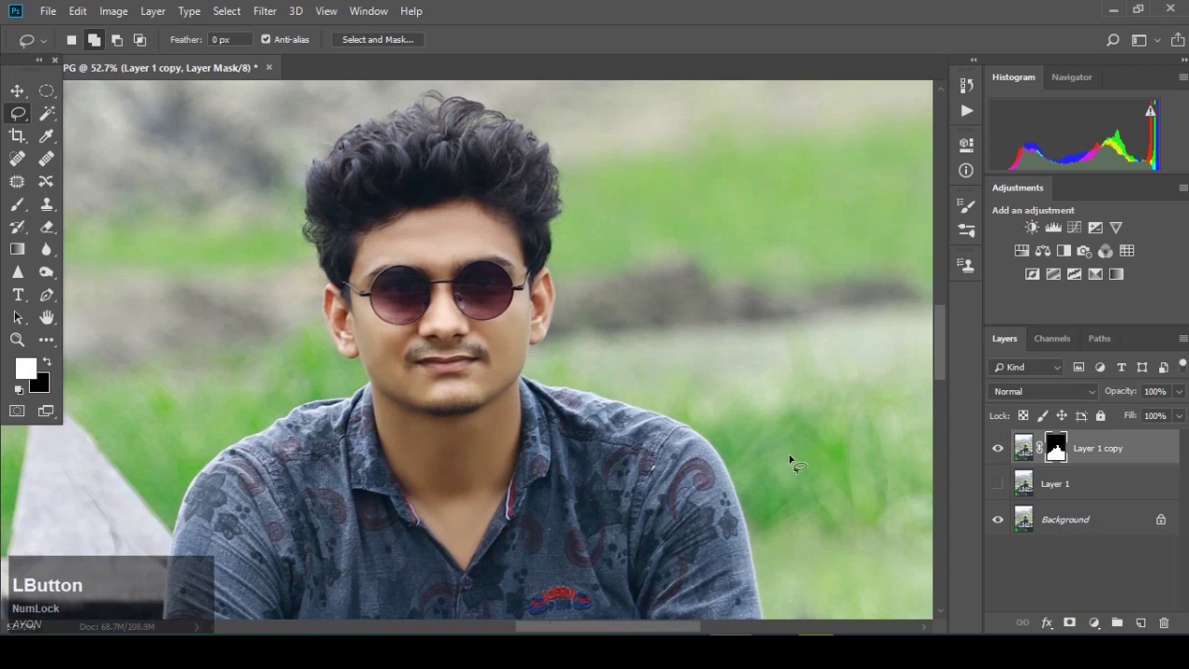
- Make Layer 1 the active layer and show it alone, hiding Layer 1 copy and the Background
{"action": "left_click", "coordinate": [1024, 485]}
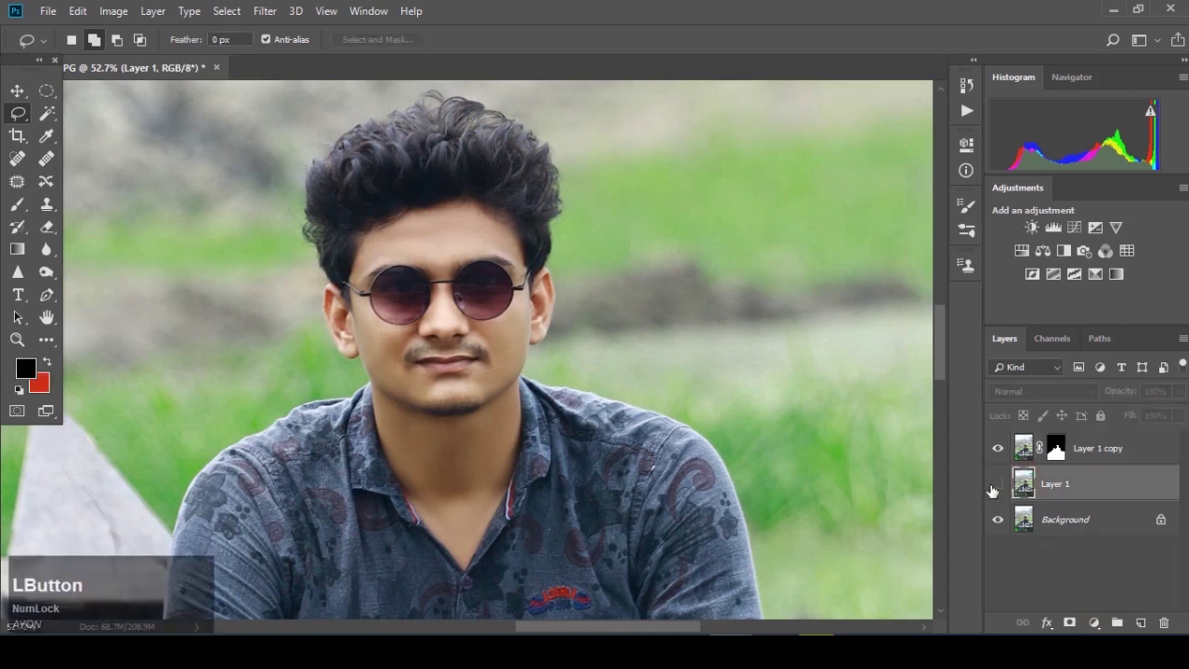
{"action": "left_click", "coordinate": [997, 485]}
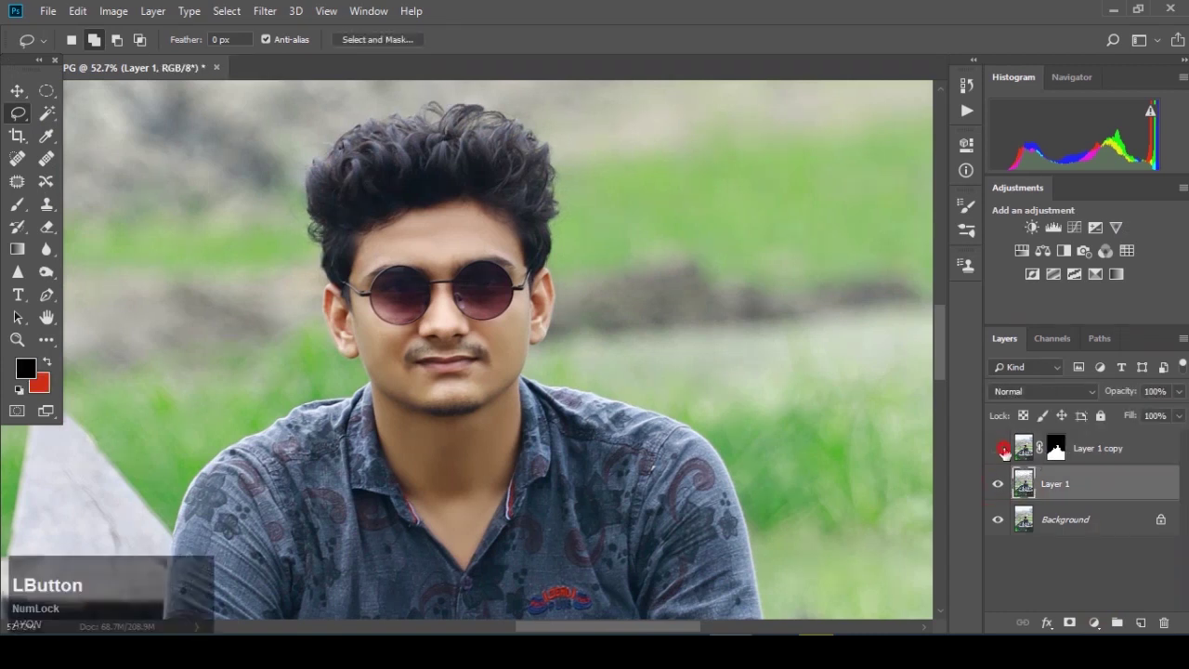
{"action": "left_click", "coordinate": [999, 482]}
{"action": "left_click", "coordinate": [999, 483]}
{"action": "left_click", "coordinate": [999, 483]}
{"action": "left_click", "coordinate": [999, 483]}
- Load the selection from Layer 1 copy's mask and expand it by 25 pixels
{"action": "left_click", "coordinate": [1055, 449], "text": "ctrl"}
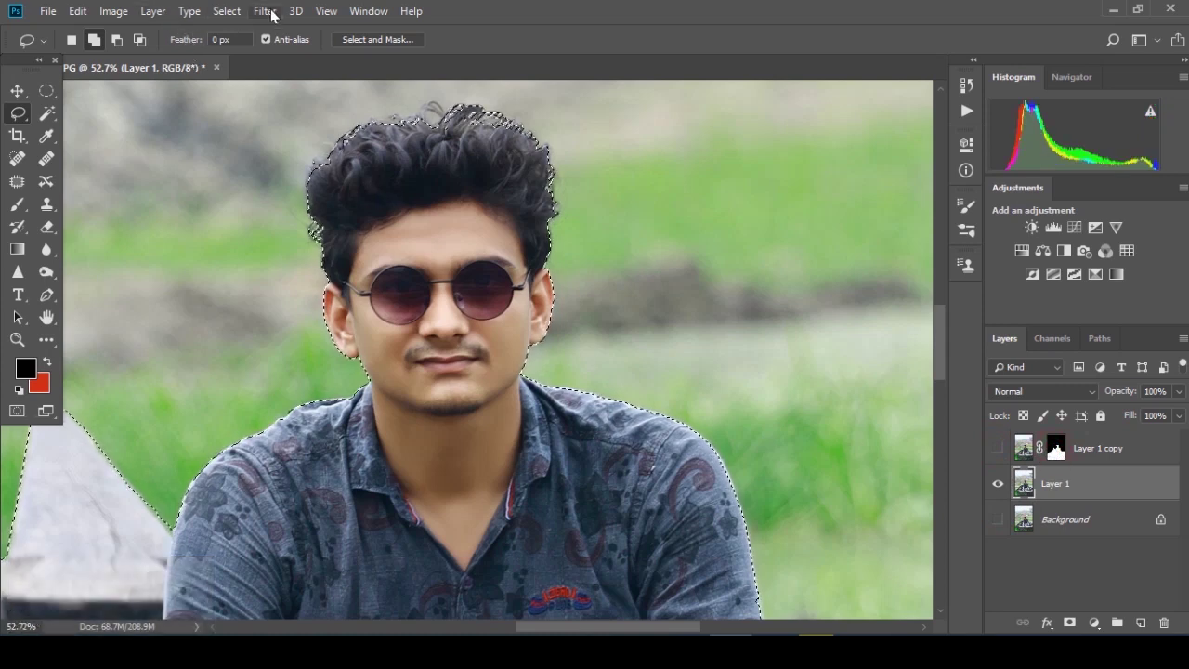
{"action": "left_click", "coordinate": [228, 12]}
{"action": "left_click", "coordinate": [276, 260]}
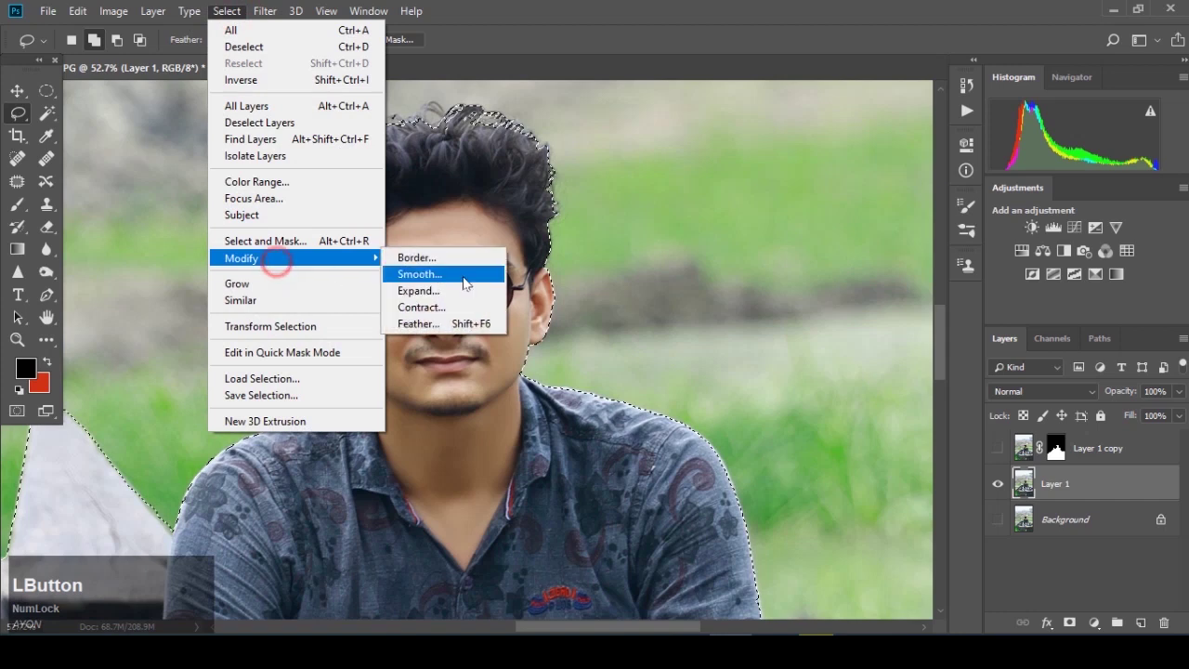
{"action": "left_click", "coordinate": [461, 292]}
{"action": "left_click", "coordinate": [679, 196]}
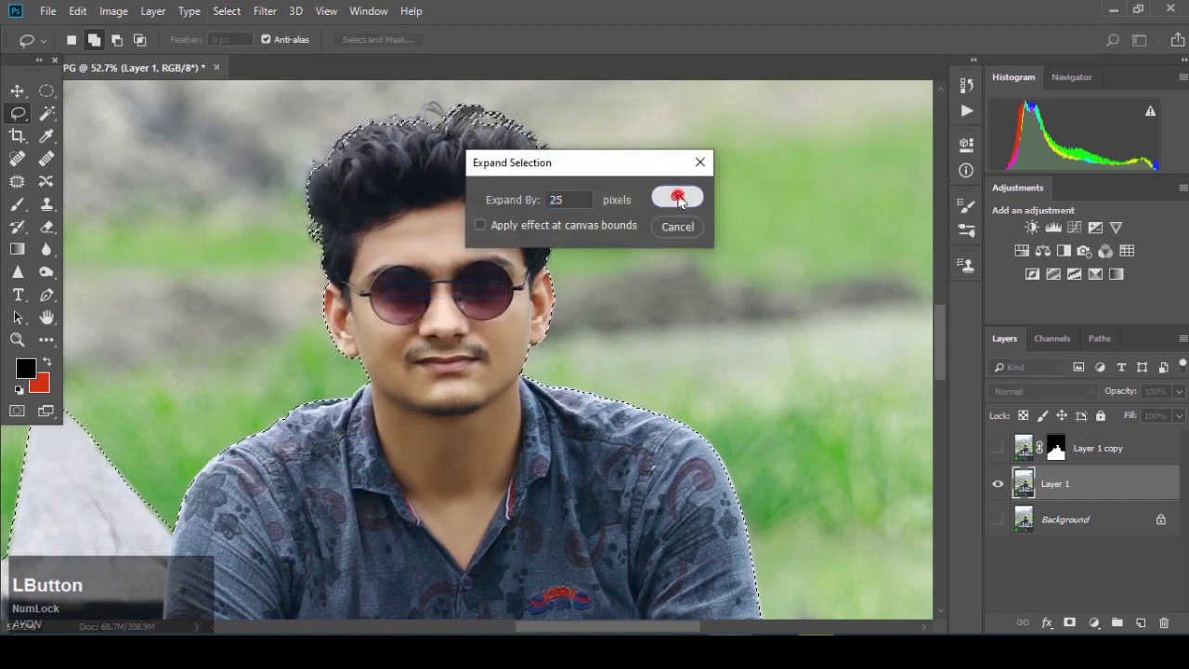
- Replace the man and boat on Layer 1 with a content-aware fill of the selection, and deselect
{"action": "right_click", "coordinate": [450, 269]}
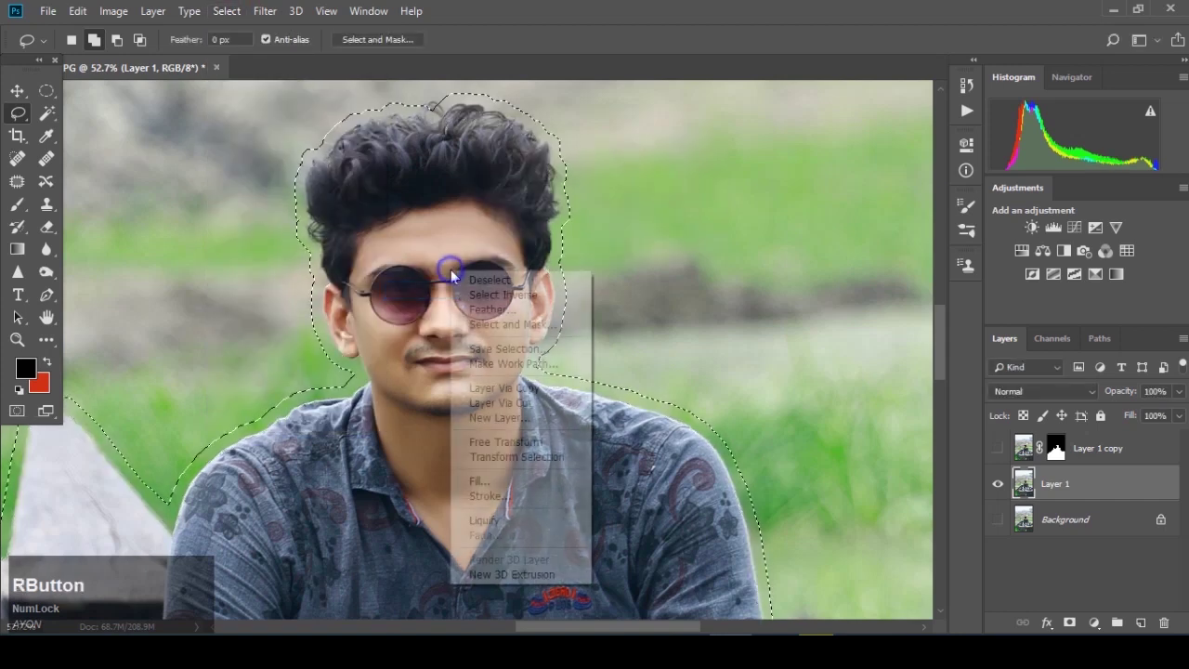
{"action": "left_click", "coordinate": [520, 481]}
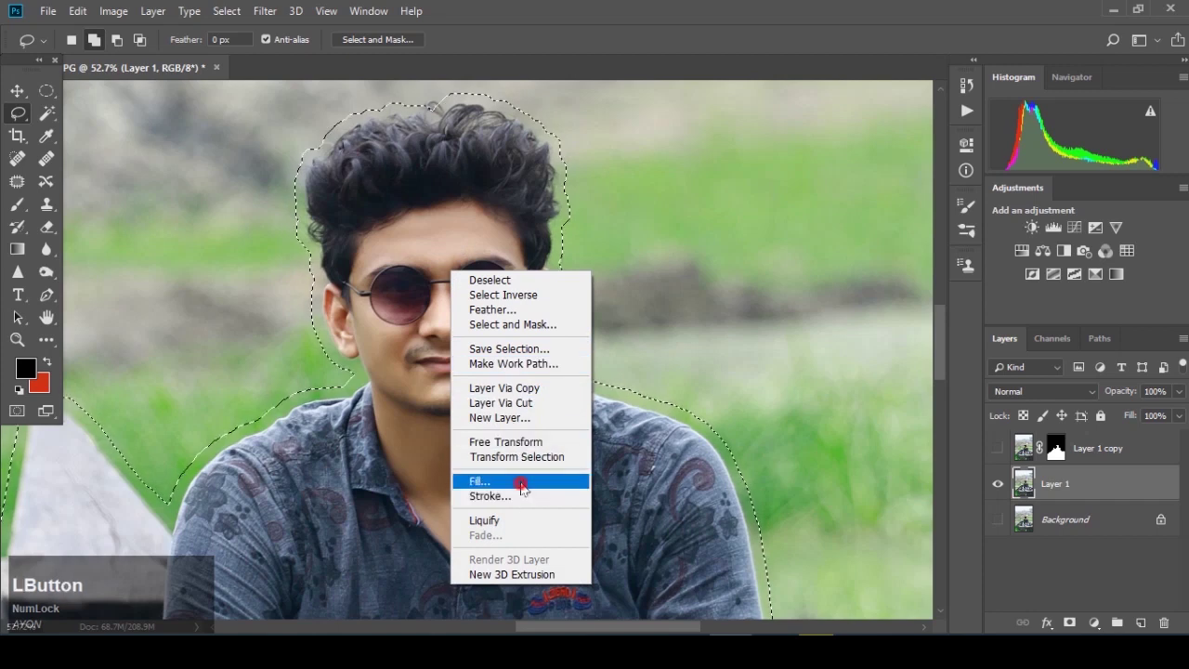
{"action": "left_click", "coordinate": [703, 154]}
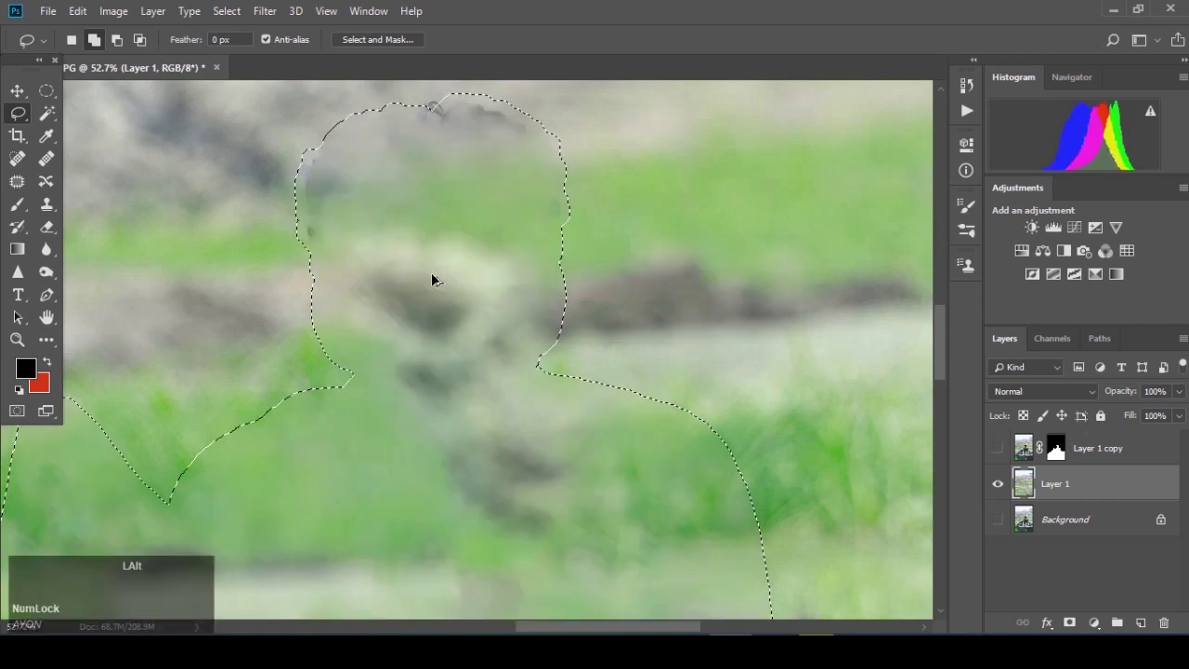
{"action": "scroll", "coordinate": [432, 275], "scroll_direction": "down", "scroll_amount": 3}
{"action": "right_click", "coordinate": [431, 275]}
{"action": "left_click", "coordinate": [469, 277]}
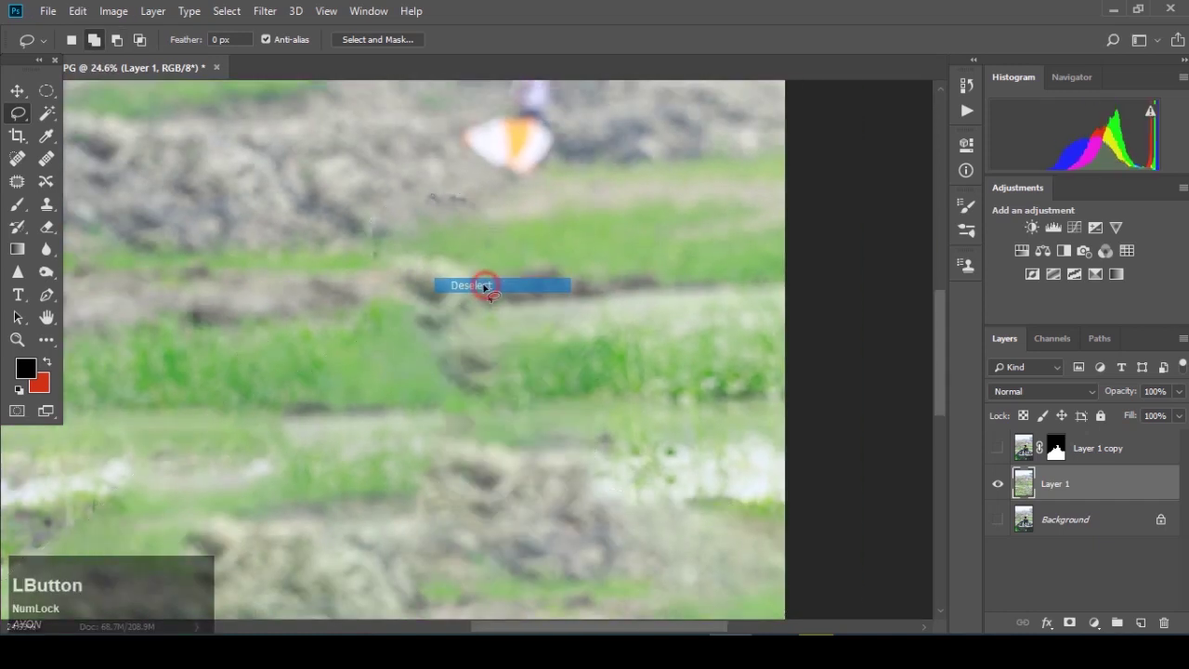
- Remove the leftover dark hair marks from the filled background with the Spot Healing Brush
{"action": "scroll", "coordinate": [409, 227], "scroll_direction": "up", "scroll_amount": 3}
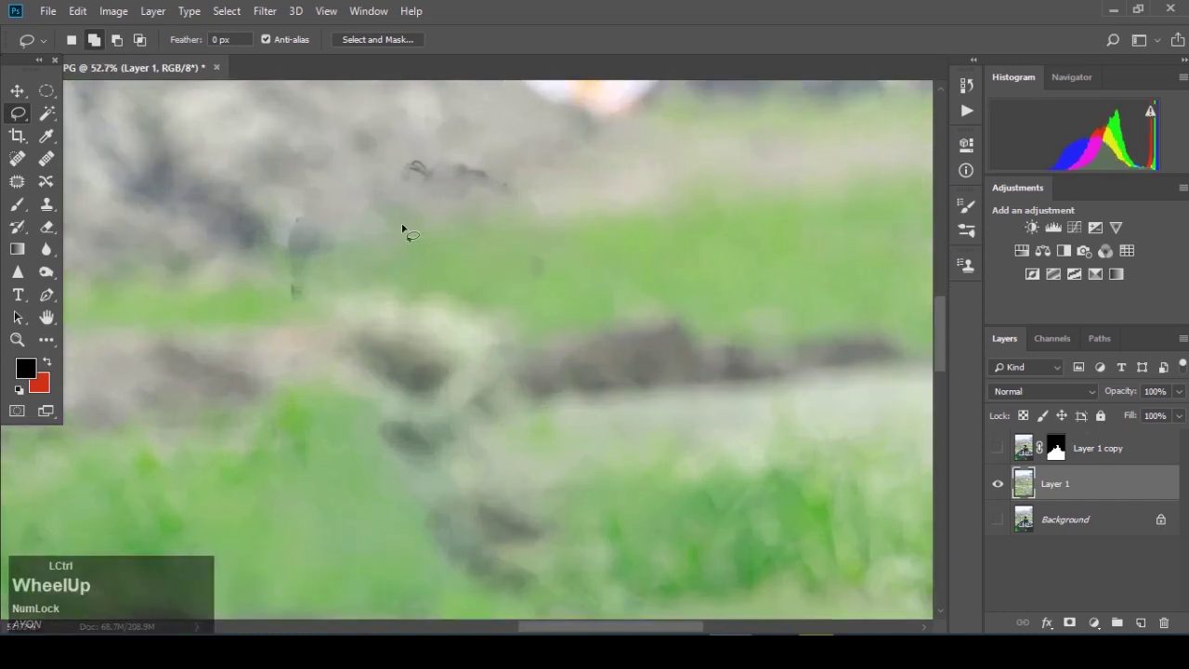
{"action": "left_click", "coordinate": [18, 159]}
{"action": "left_click_drag", "start_coordinate": [394, 169], "coordinate": [501, 178]}
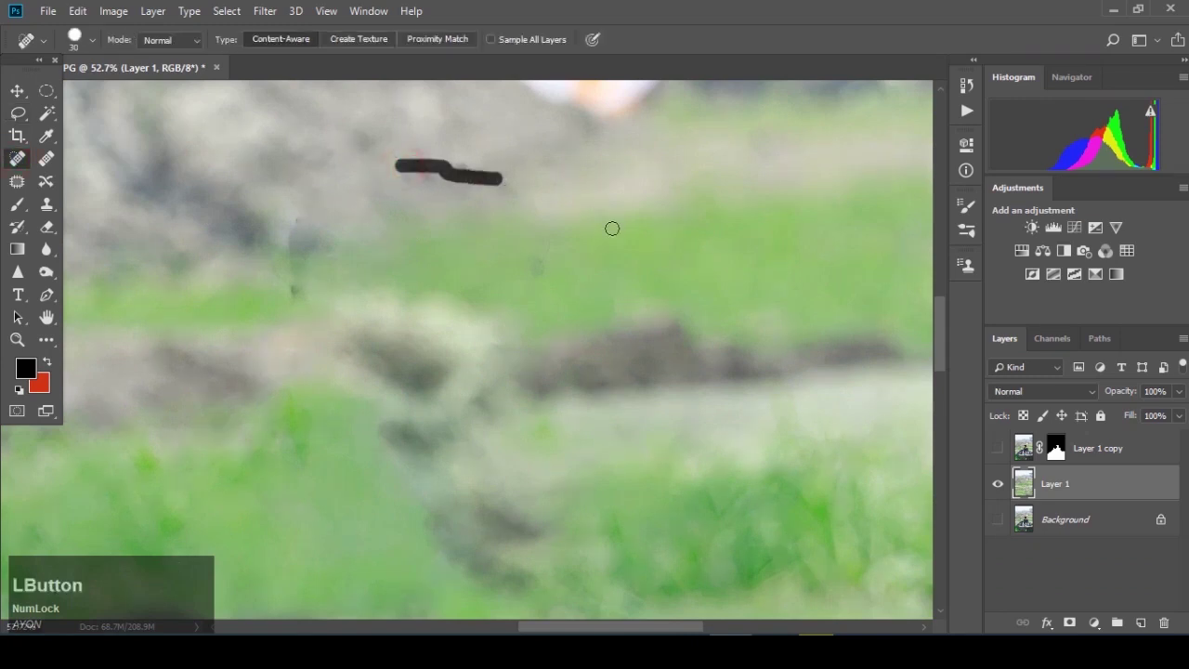
{"action": "mouse_move", "coordinate": [415, 164]}
{"action": "left_mouse_down"}
{"action": "mouse_move", "coordinate": [527, 184]}
{"action": "mouse_move", "coordinate": [384, 175]}
{"action": "left_mouse_up"}
{"action": "left_click_drag", "start_coordinate": [467, 170], "coordinate": [377, 177]}
{"action": "left_click_drag", "start_coordinate": [283, 261], "coordinate": [297, 313]}
- Show Layer 1 copy again over the cleaned background
{"action": "scroll", "coordinate": [512, 291], "scroll_direction": "down", "scroll_amount": 5}
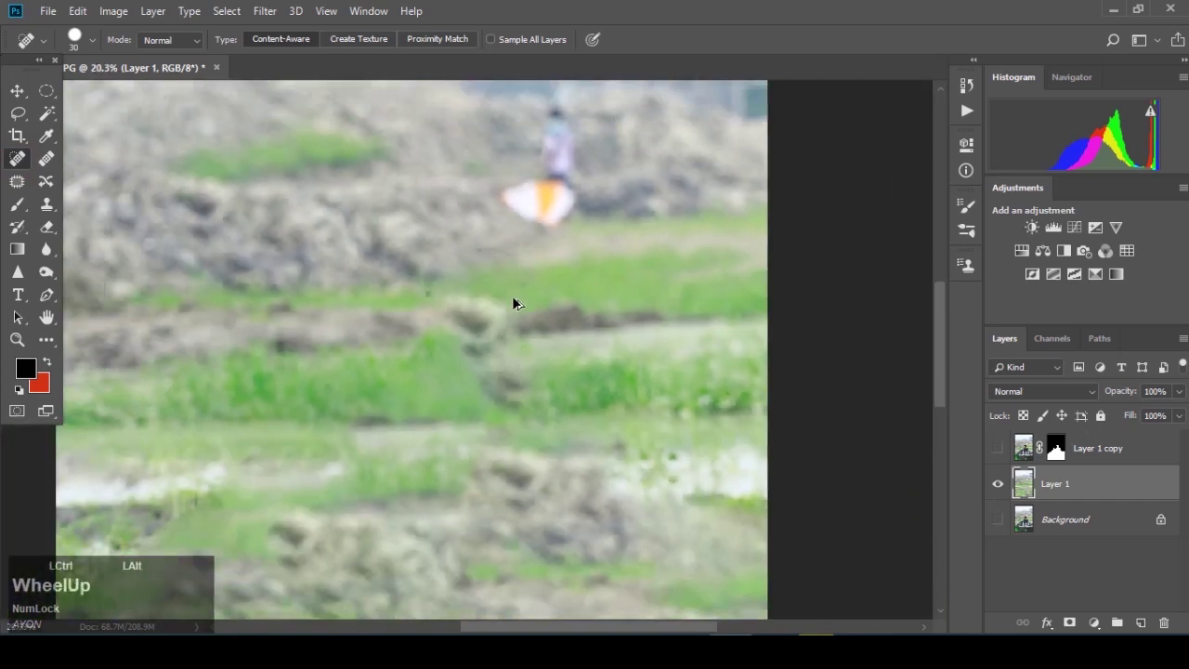
{"action": "scroll", "coordinate": [511, 303], "scroll_direction": "up", "scroll_amount": 3}
{"action": "left_click", "coordinate": [996, 450]}
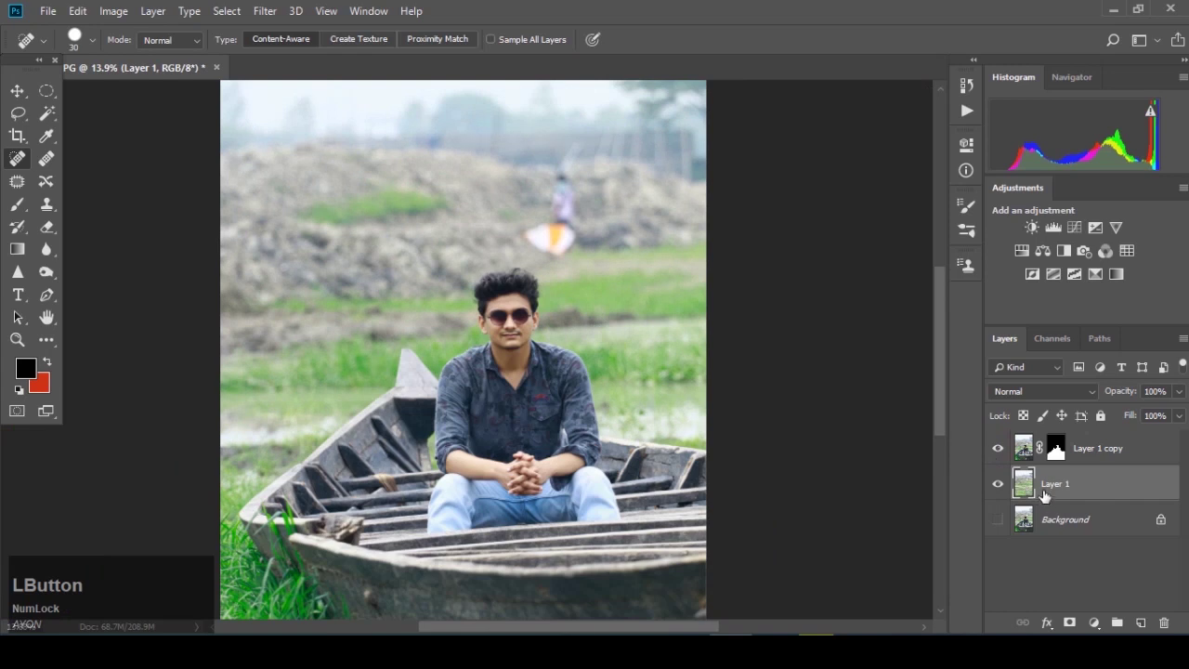
- Apply a Field Blur of about 59 px to Layer 1 with Layer 1 copy hidden, and show Layer 1 copy again
{"action": "left_click", "coordinate": [998, 449]}
{"action": "left_click", "coordinate": [270, 11]}
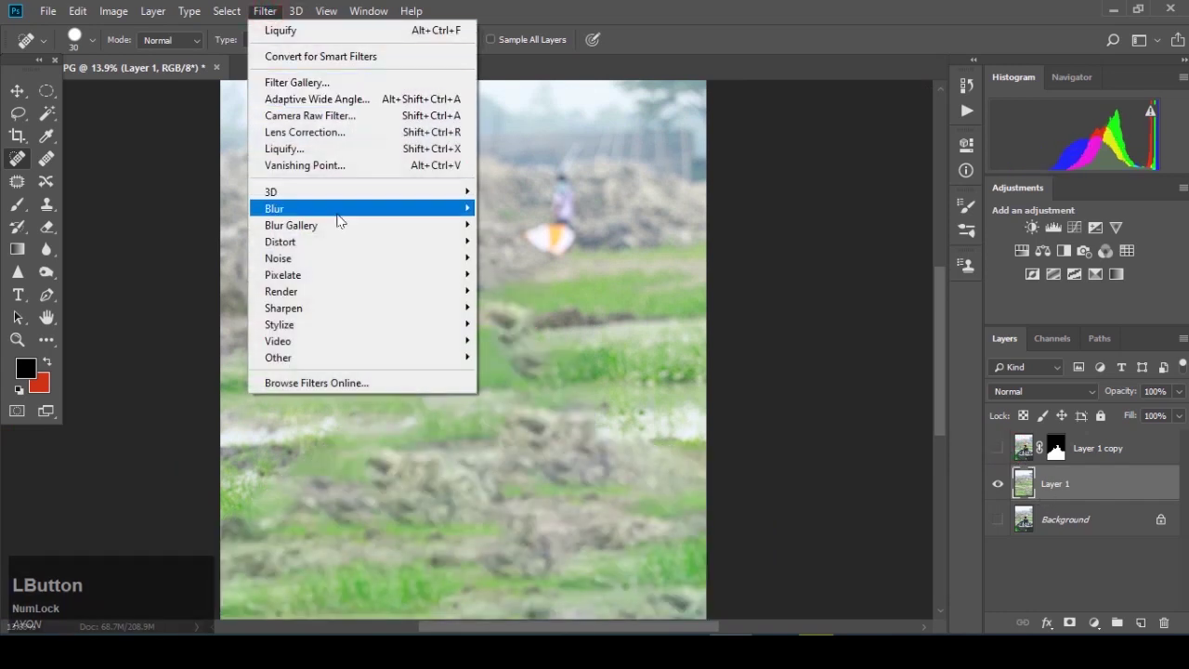
{"action": "mouse_move", "coordinate": [430, 229]}
{"action": "left_click", "coordinate": [516, 226]}
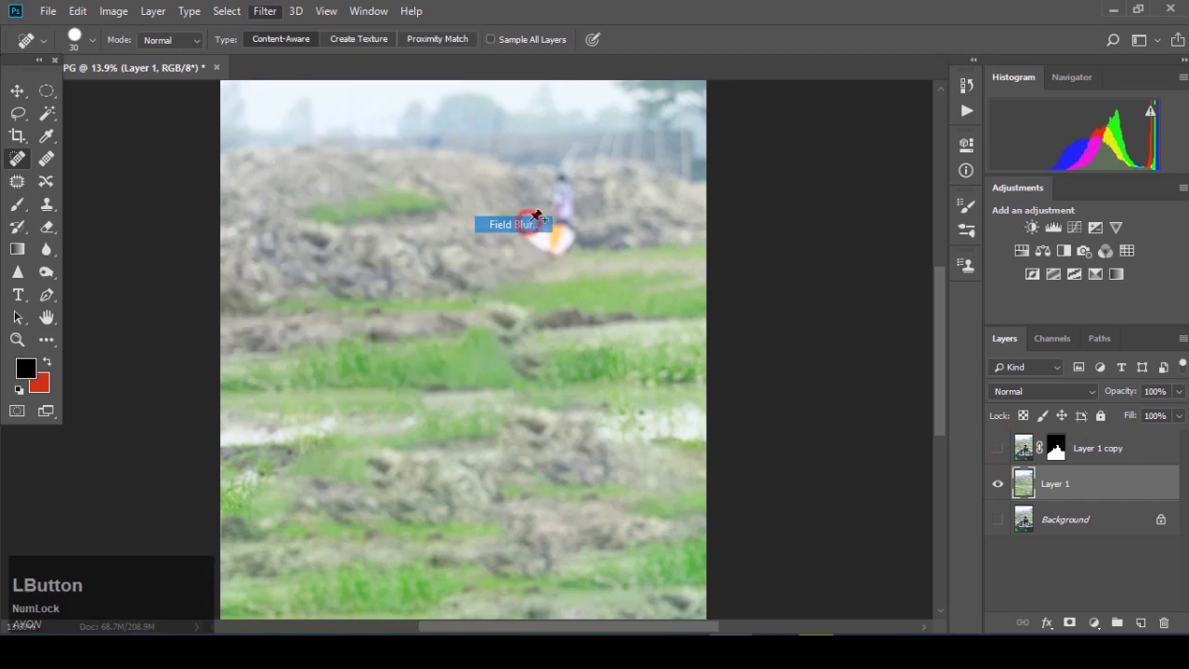
{"action": "left_click_drag", "start_coordinate": [502, 364], "coordinate": [478, 359]}
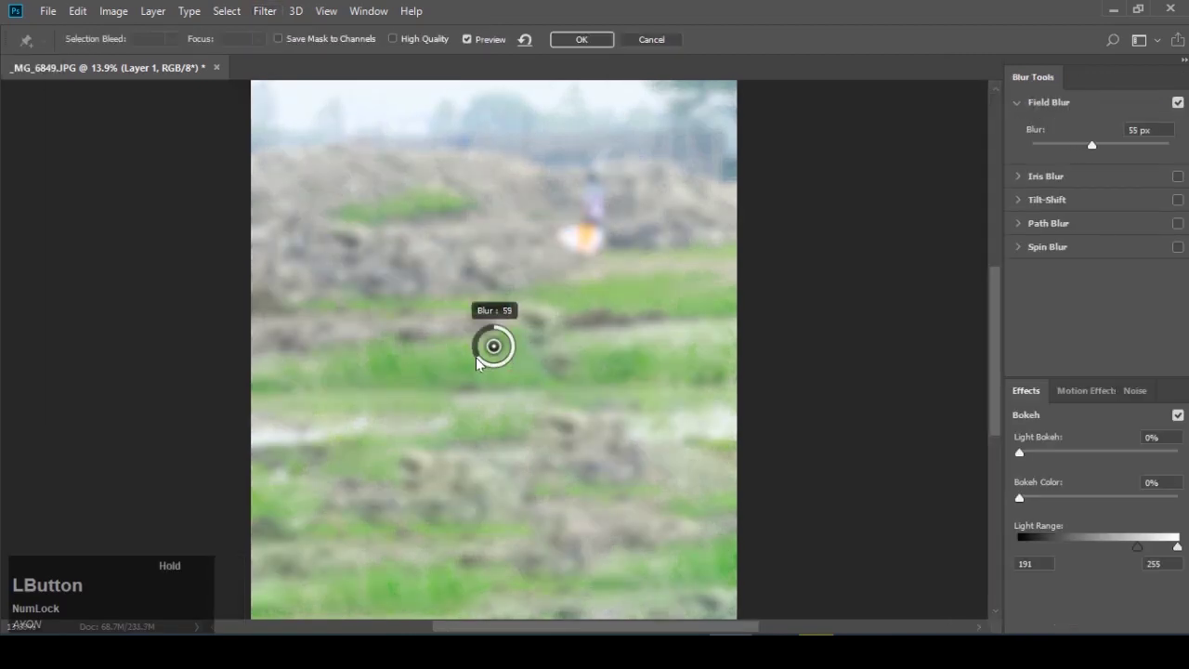
{"action": "left_click", "coordinate": [594, 39]}
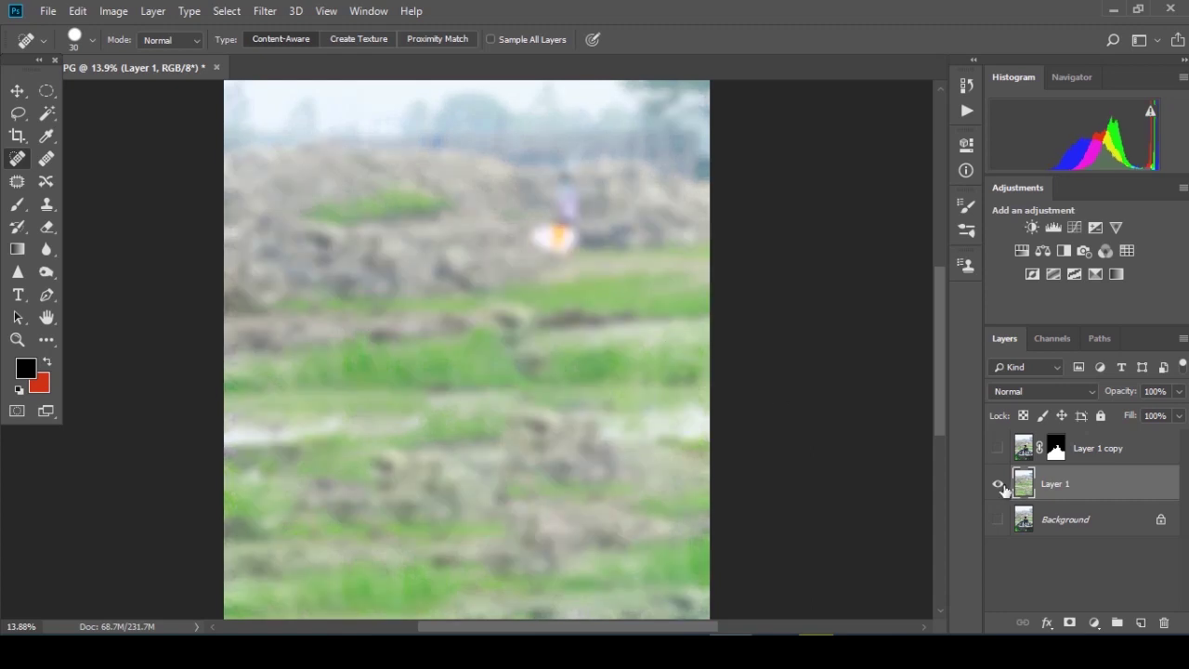
{"action": "left_click", "coordinate": [997, 449]}
{"action": "scroll", "coordinate": [615, 442], "scroll_direction": "down", "scroll_amount": 1}
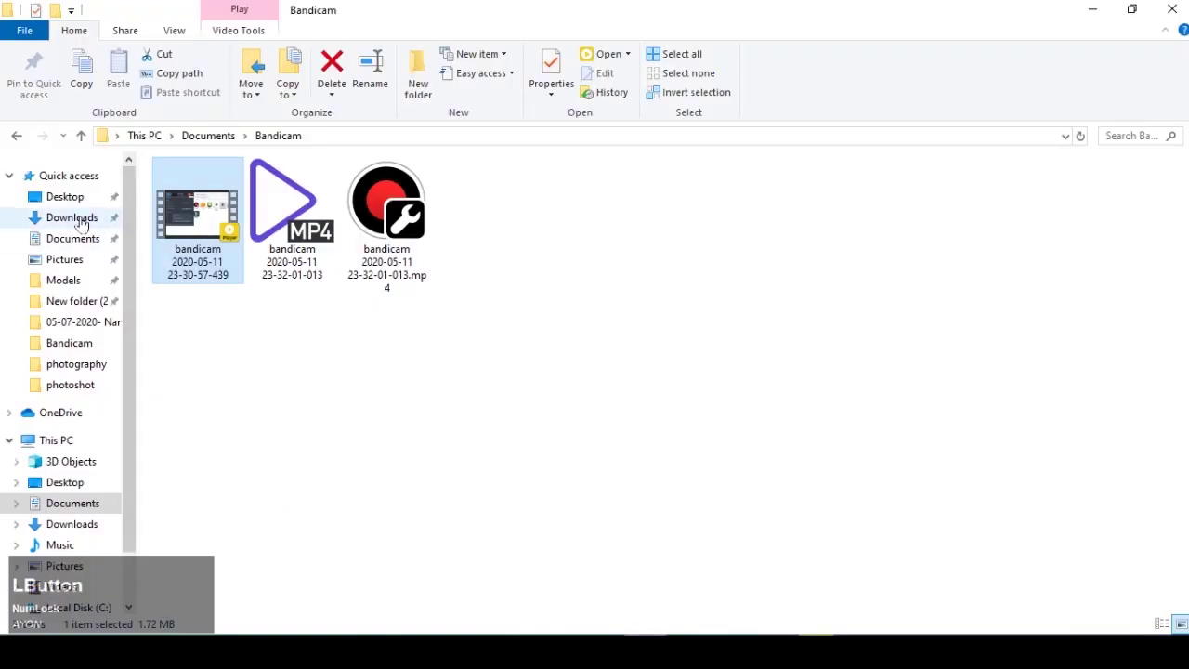
{"action": "left_click", "coordinate": [67, 197]}
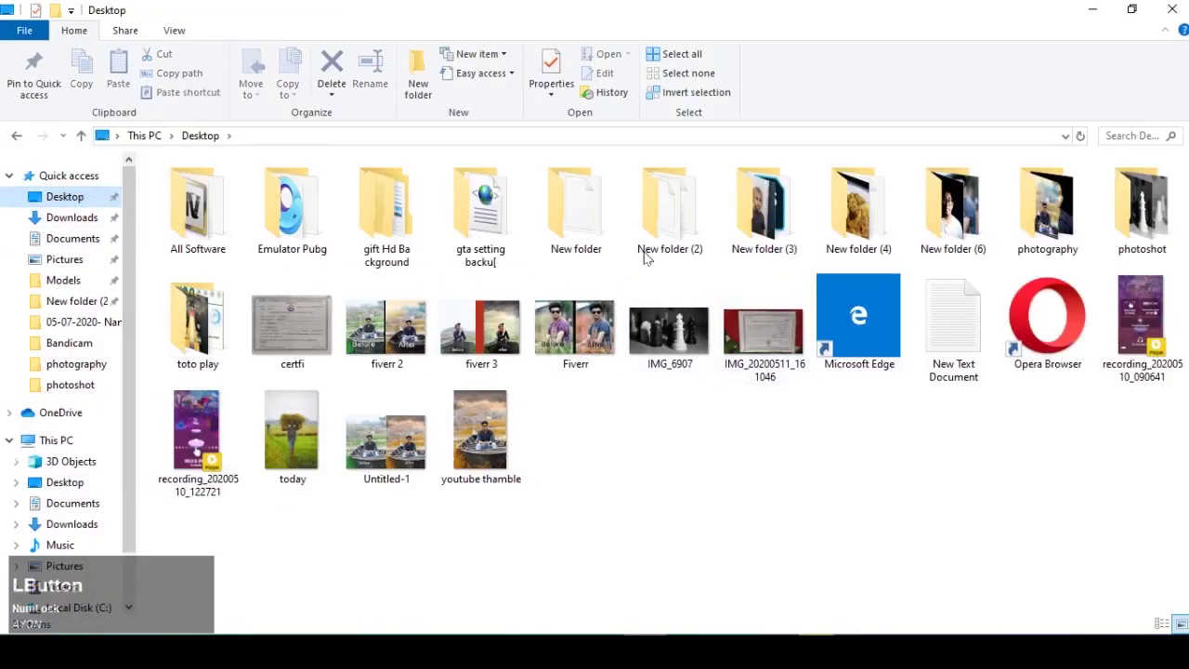
{"action": "double_click", "coordinate": [388, 217]}
{"action": "double_click", "coordinate": [271, 197]}
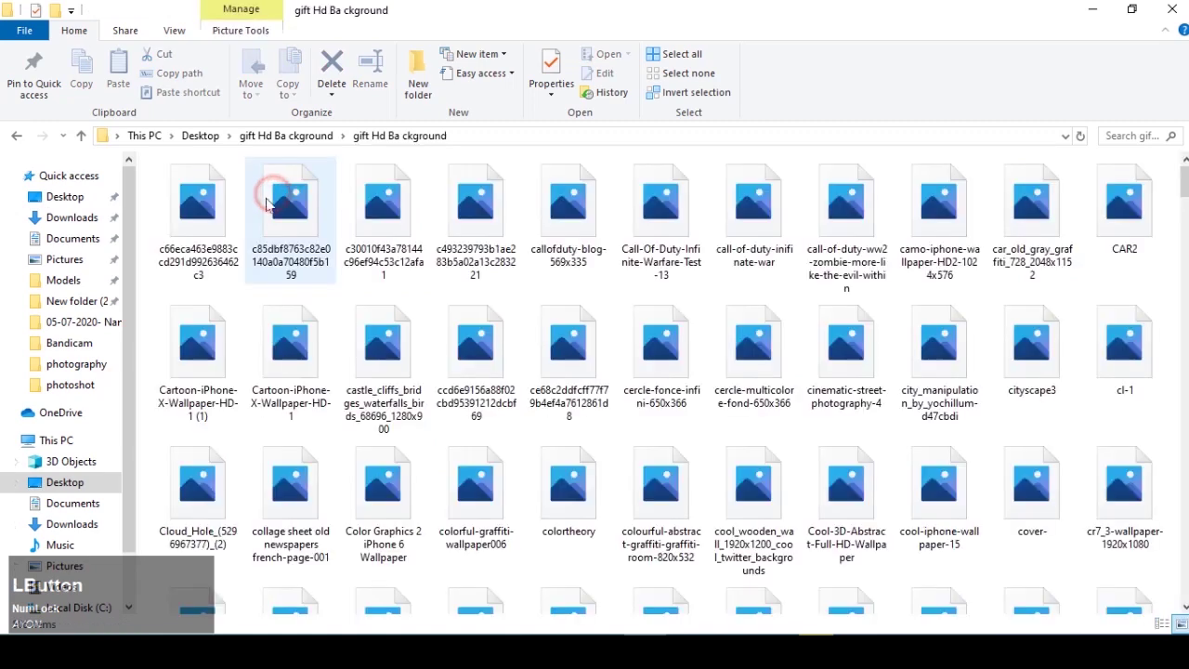
{"action": "left_click", "coordinate": [207, 497]}
{"action": "left_click_drag", "start_coordinate": [193, 494], "coordinate": [523, 289]}
- Scale the placed cloud image to about 749%, align it with the canvas's upper edge, and rotate it 180°
{"action": "left_click_drag", "start_coordinate": [615, 268], "coordinate": [314, 359]}
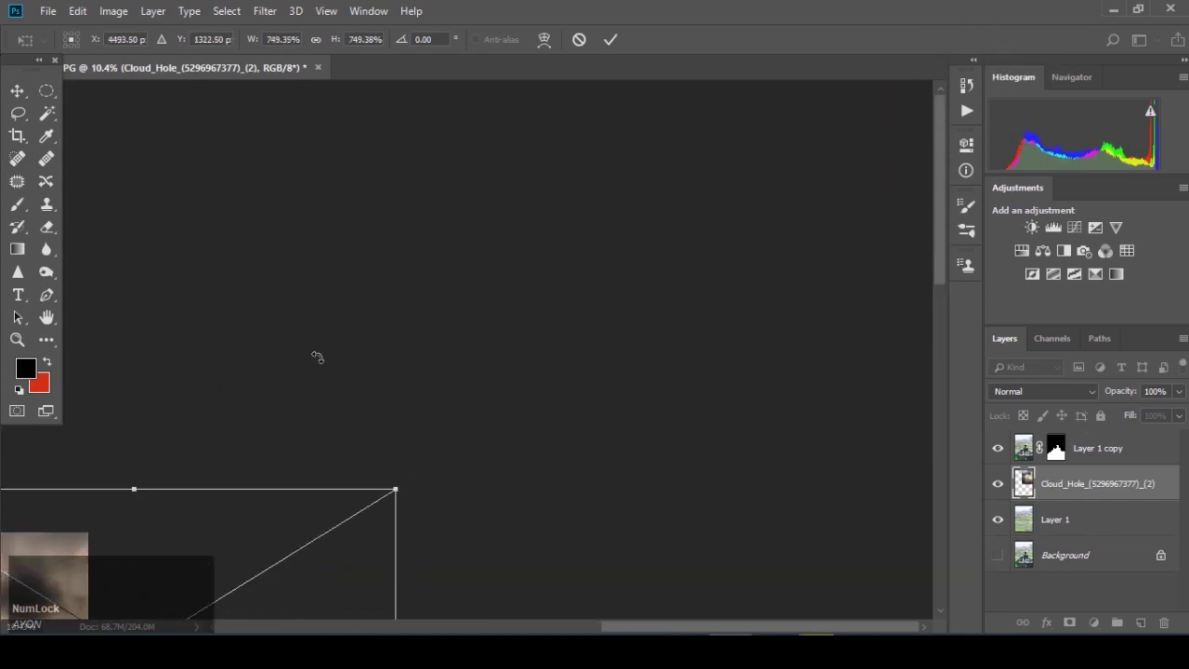
{"action": "scroll", "coordinate": [325, 358], "scroll_direction": "down", "scroll_amount": 3}
{"action": "left_click_drag", "start_coordinate": [543, 312], "coordinate": [434, 332]}
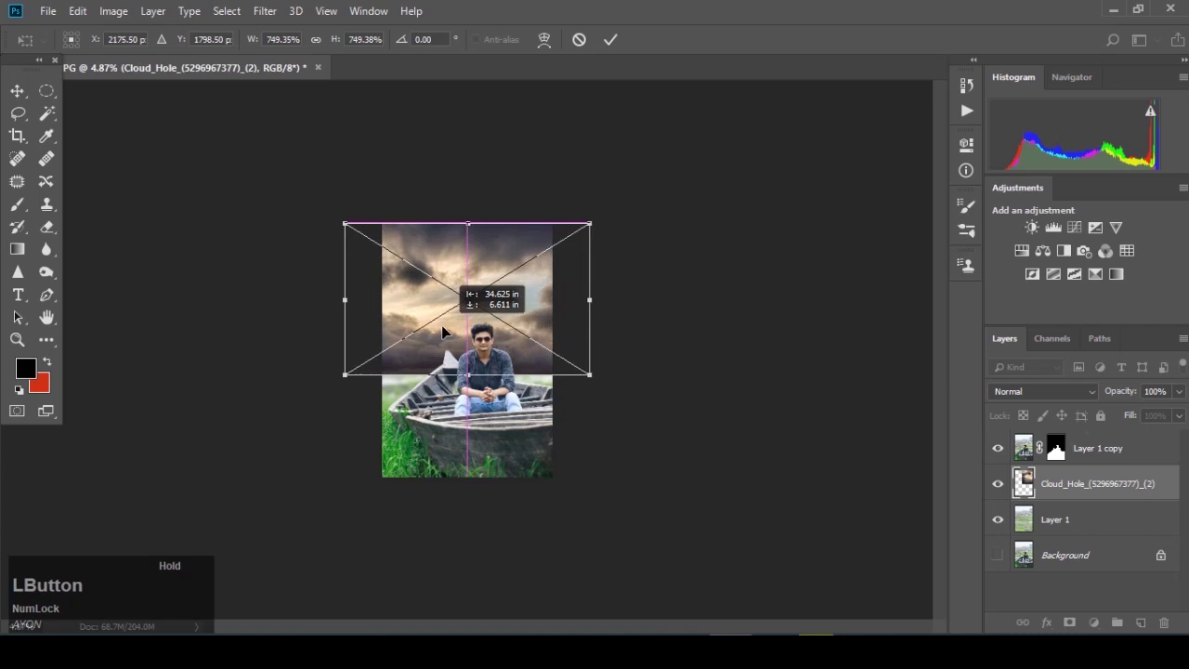
{"action": "right_click", "coordinate": [485, 326]}
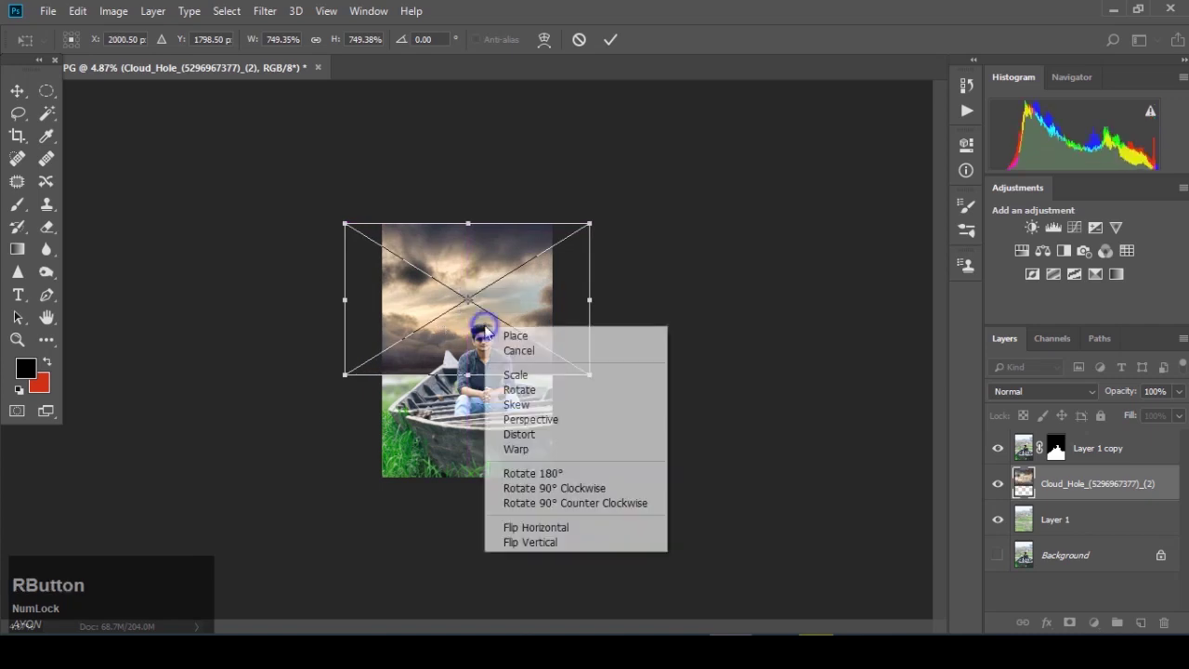
{"action": "left_click", "coordinate": [544, 473]}
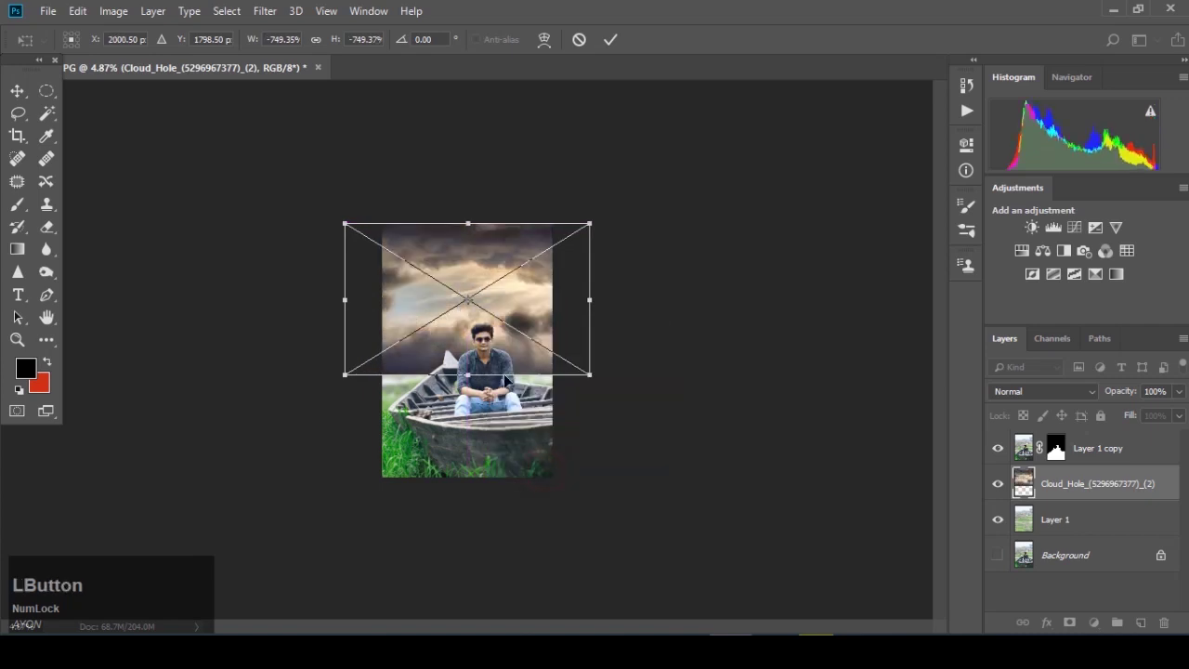
{"action": "left_click", "coordinate": [611, 42]}
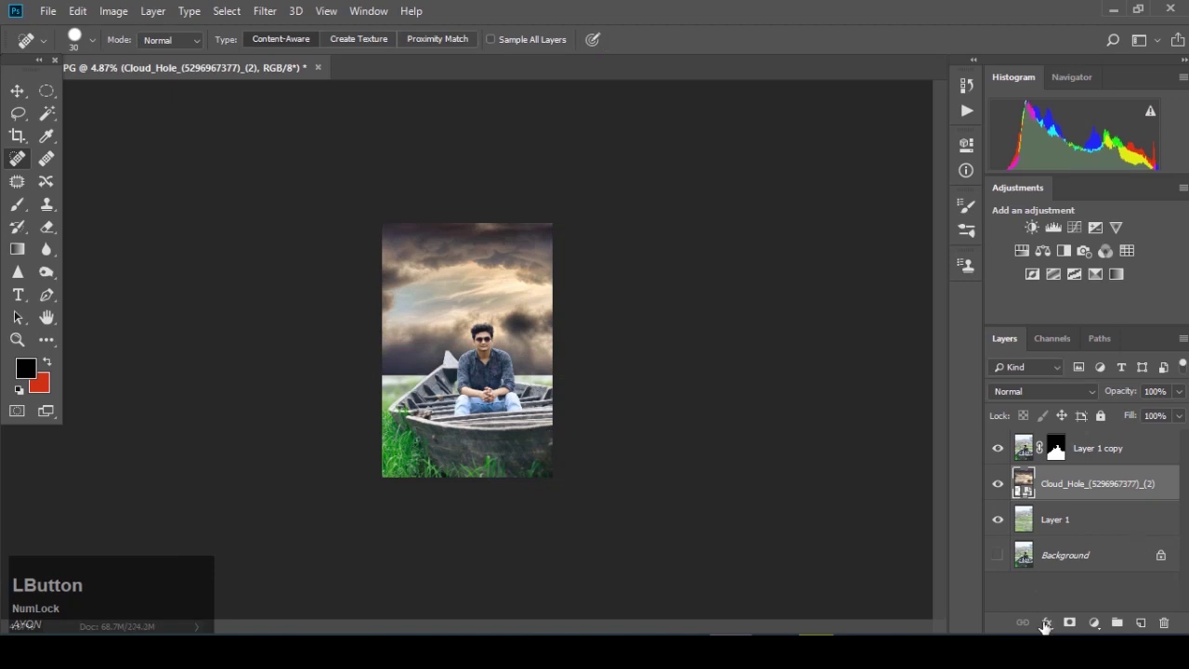
- Add a mask to the cloud layer and paint black with a soft 900 px brush to fade the clouds' lower edge into the landscape
{"action": "left_click", "coordinate": [1068, 622]}
{"action": "key", "text": "ctrl+0"}
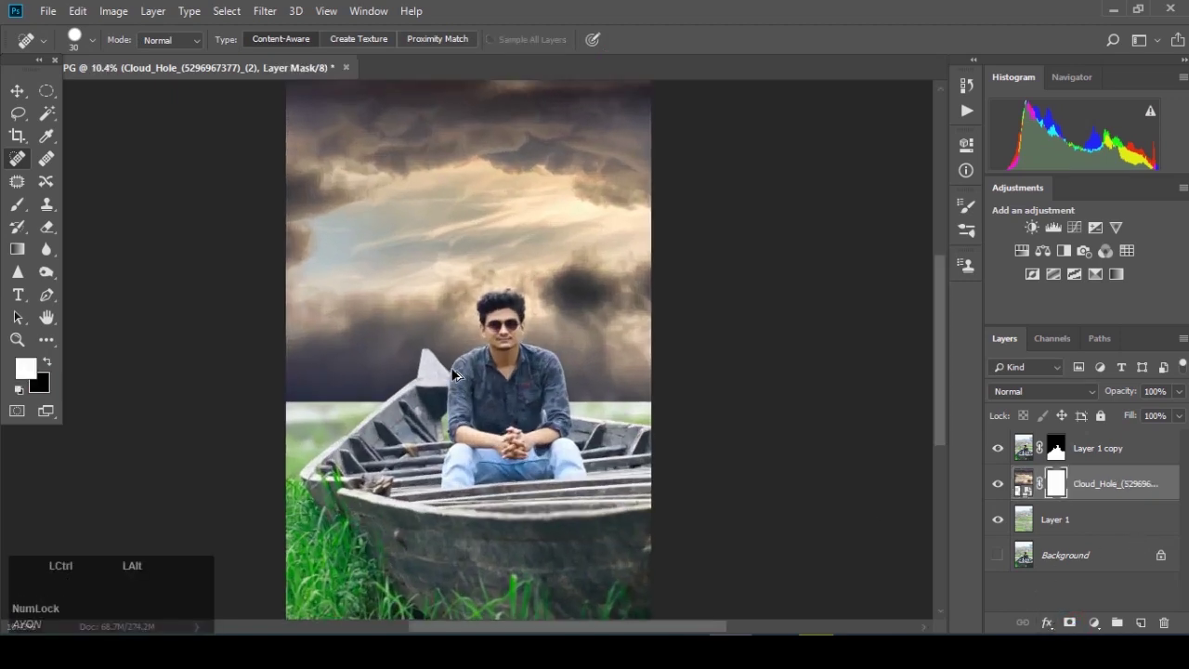
{"action": "scroll", "coordinate": [455, 376], "scroll_direction": "up", "scroll_amount": 1}
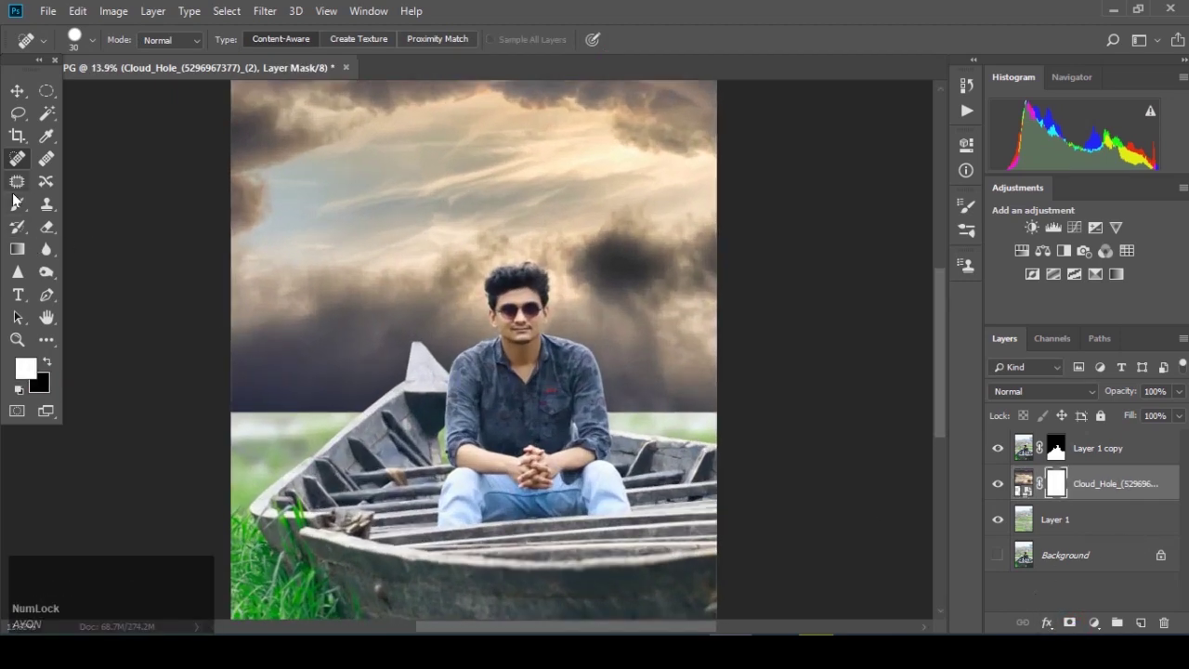
{"action": "left_click", "coordinate": [16, 203]}
{"action": "left_click", "coordinate": [47, 362]}
{"action": "mouse_move", "coordinate": [233, 383]}
{"action": "left_mouse_down"}
{"action": "mouse_move", "coordinate": [684, 393]}
{"action": "mouse_move", "coordinate": [755, 345]}
{"action": "mouse_move", "coordinate": [180, 331]}
{"action": "mouse_move", "coordinate": [711, 258]}
{"action": "mouse_move", "coordinate": [318, 266]}
{"action": "mouse_move", "coordinate": [340, 276]}
{"action": "mouse_move", "coordinate": [566, 247]}
{"action": "mouse_move", "coordinate": [452, 234]}
{"action": "mouse_move", "coordinate": [585, 247]}
{"action": "mouse_move", "coordinate": [716, 398]}
{"action": "left_mouse_up"}
{"action": "scroll", "coordinate": [716, 398], "scroll_direction": "down", "scroll_amount": 2}
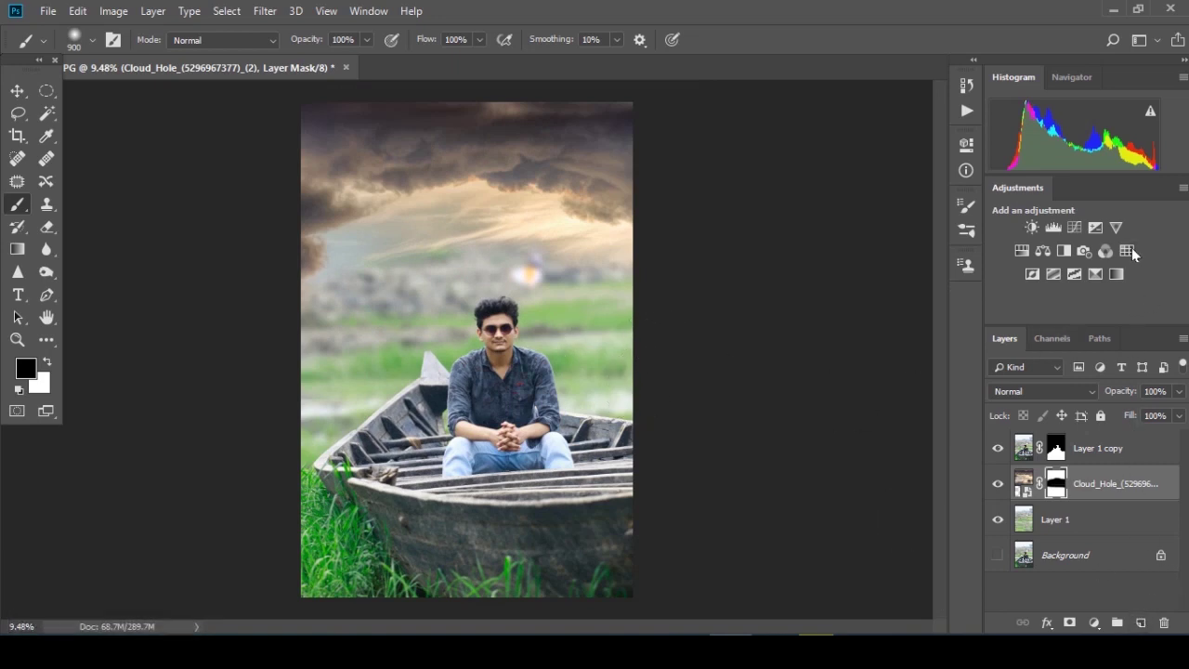
- Add a Color Lookup adjustment layer and place it above Layer 1 copy
{"action": "left_click", "coordinate": [1095, 624]}
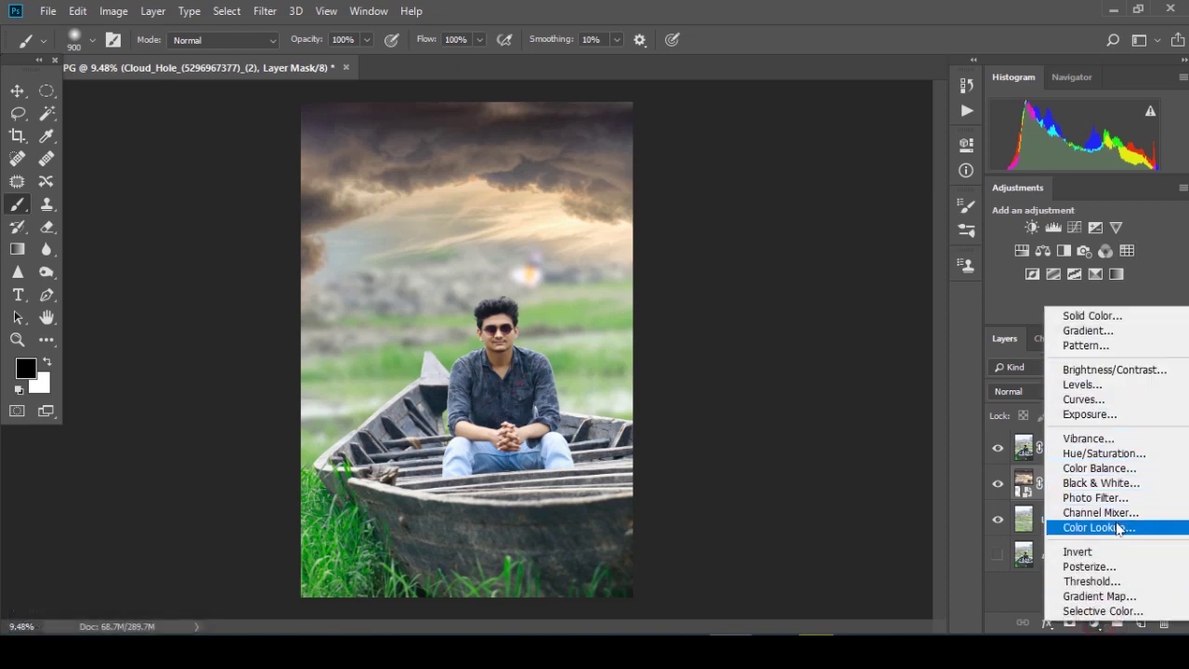
{"action": "left_click", "coordinate": [1114, 528]}
{"action": "left_click_drag", "start_coordinate": [1119, 492], "coordinate": [1115, 438]}
- Load a custom 3D LUT file from the Color lockup folder on drive D into the Color Lookup adjustment
{"action": "left_click", "coordinate": [895, 196]}
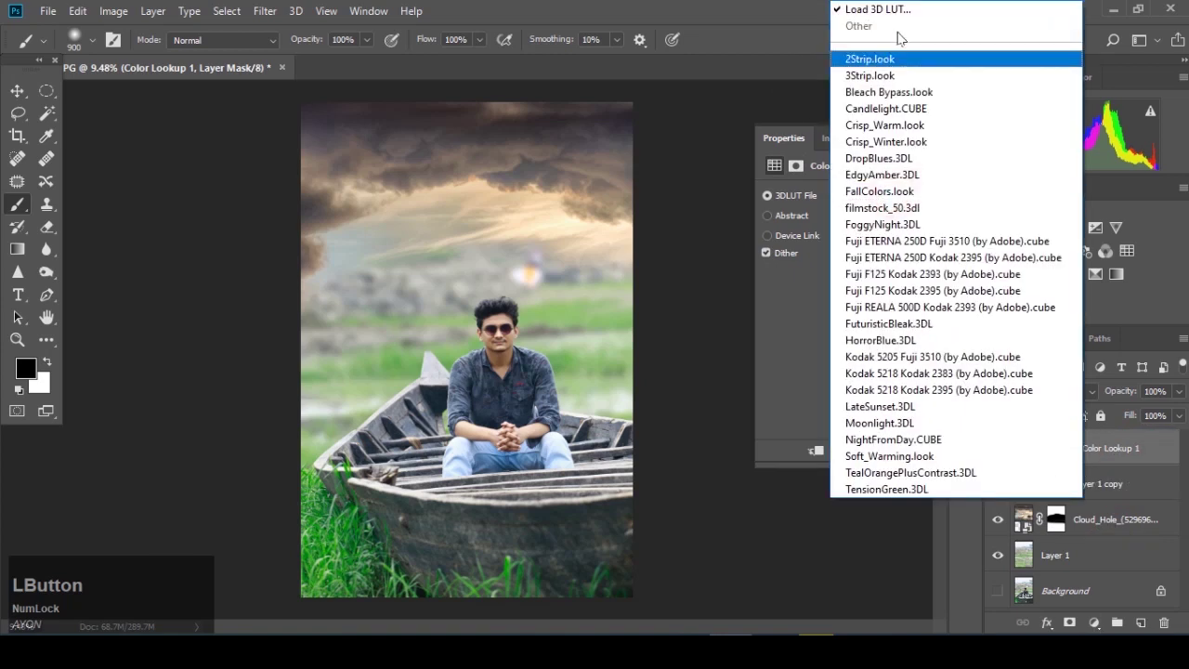
{"action": "left_click", "coordinate": [899, 11]}
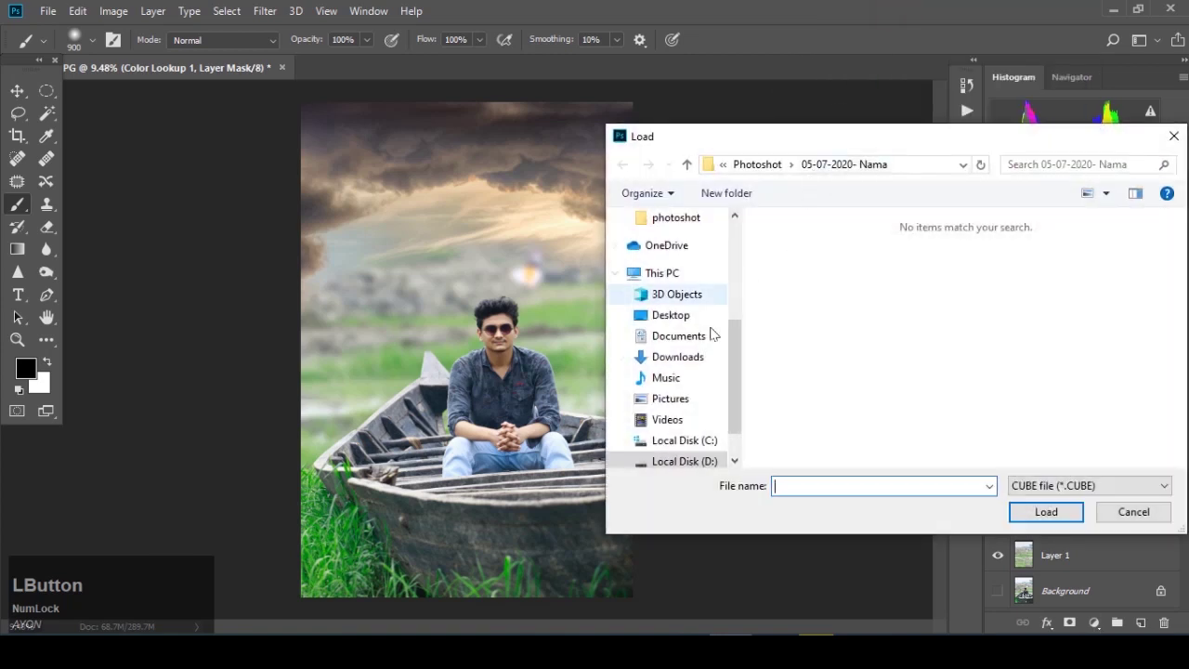
{"action": "scroll", "coordinate": [685, 408], "scroll_direction": "down", "scroll_amount": 2}
{"action": "left_click", "coordinate": [685, 412]}
{"action": "left_click", "coordinate": [894, 316]}
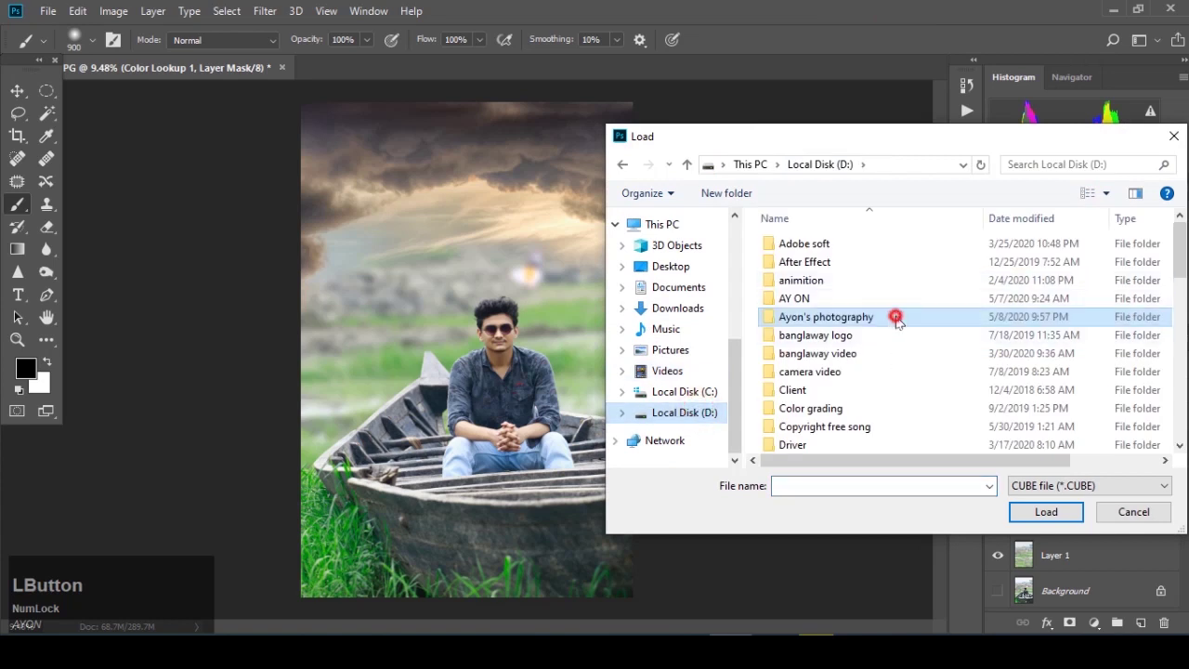
{"action": "double_click", "coordinate": [894, 317]}
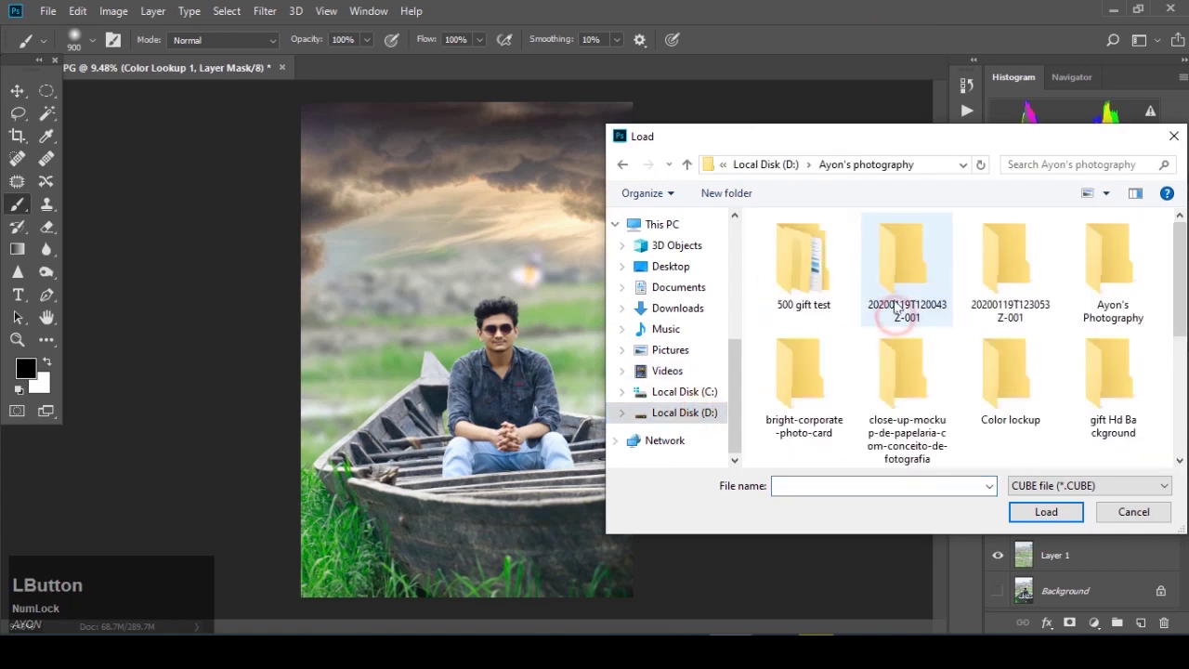
{"action": "double_click", "coordinate": [1027, 395]}
{"action": "double_click", "coordinate": [876, 283]}
{"action": "double_click", "coordinate": [878, 336]}
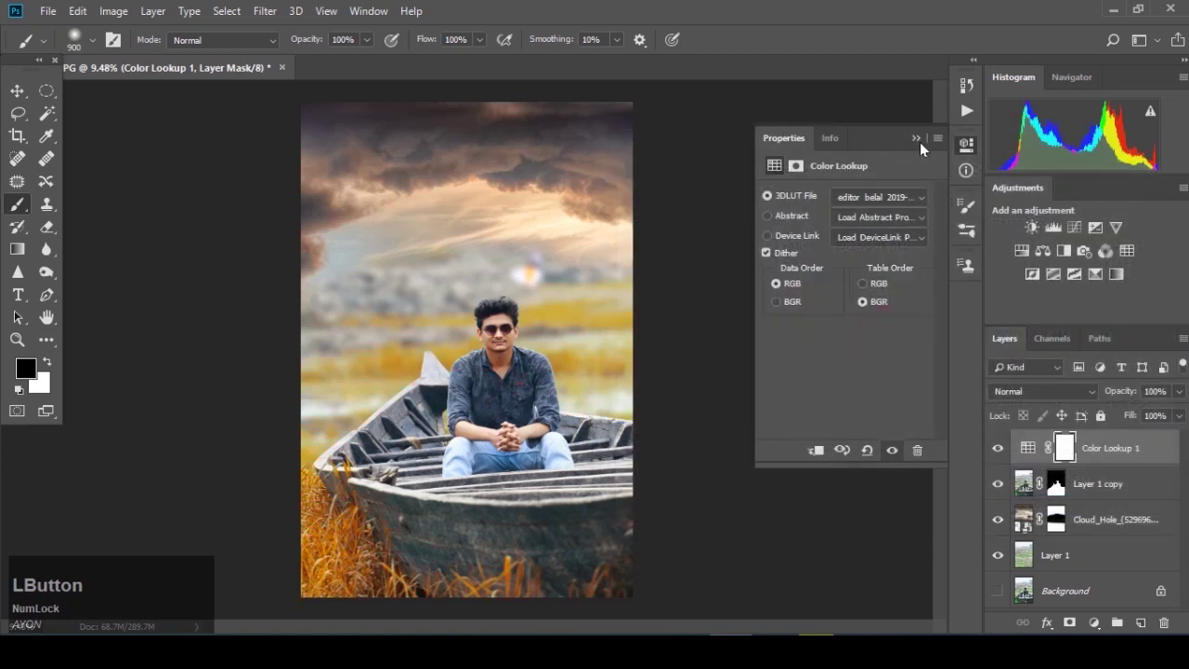
{"action": "left_click", "coordinate": [915, 138]}
- Create a new layer above the cloud layer and set the foreground color to a bright orange-yellow with hue 42°
{"action": "scroll", "coordinate": [558, 400], "scroll_direction": "up", "scroll_amount": 4}
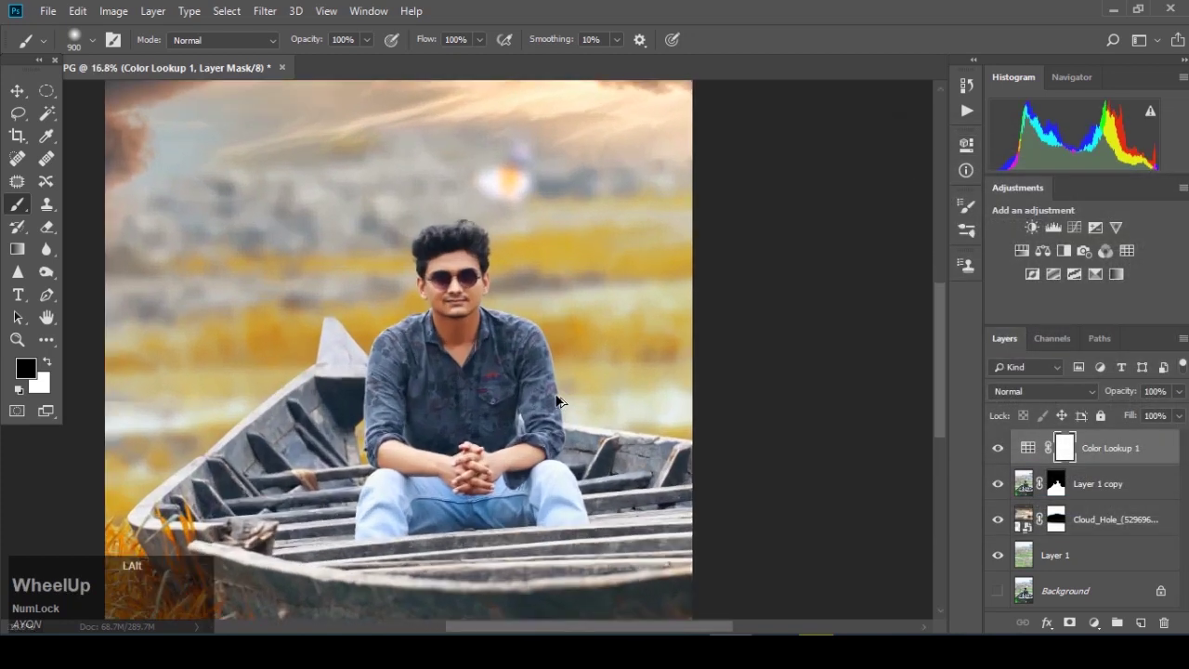
{"action": "scroll", "coordinate": [557, 400], "scroll_direction": "down", "scroll_amount": 2}
{"action": "scroll", "coordinate": [557, 401], "scroll_direction": "down", "scroll_amount": 2}
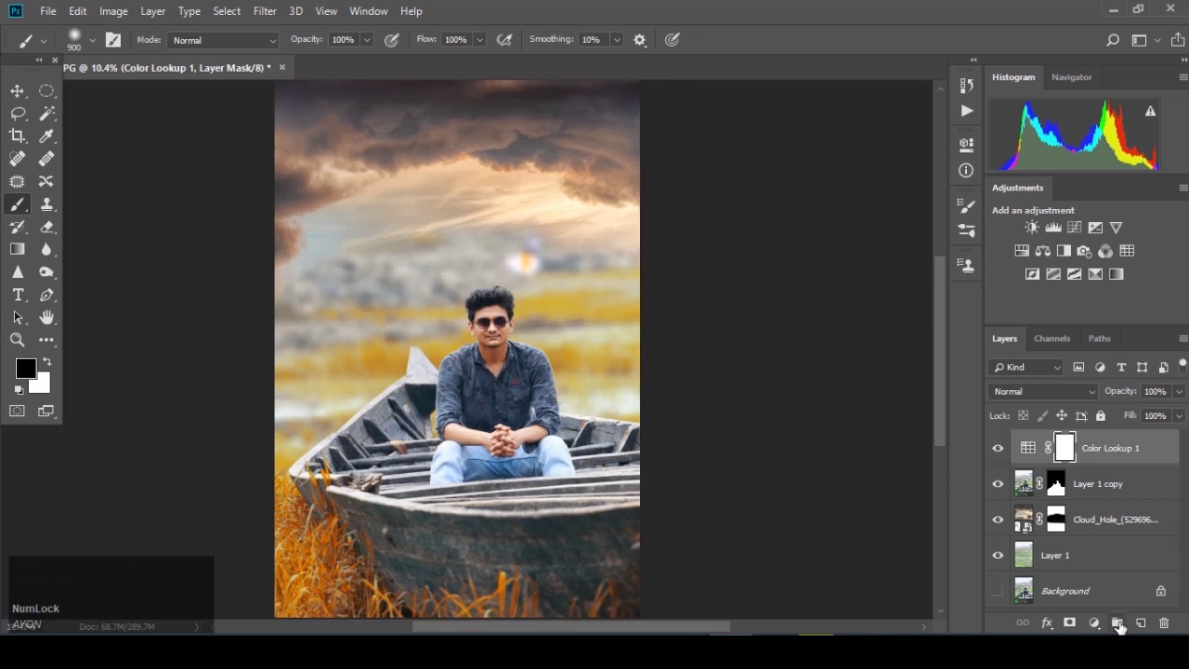
{"action": "left_click", "coordinate": [1097, 522]}
{"action": "left_click", "coordinate": [1142, 623]}
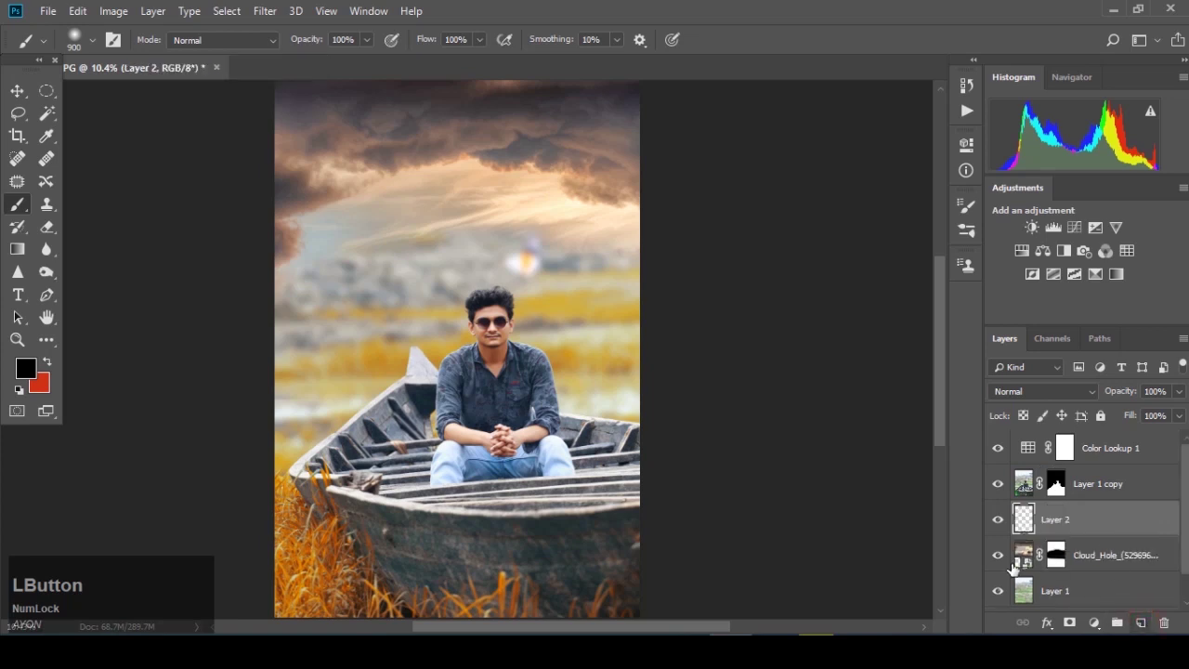
{"action": "left_click", "coordinate": [27, 371]}
{"action": "left_click", "coordinate": [971, 347]}
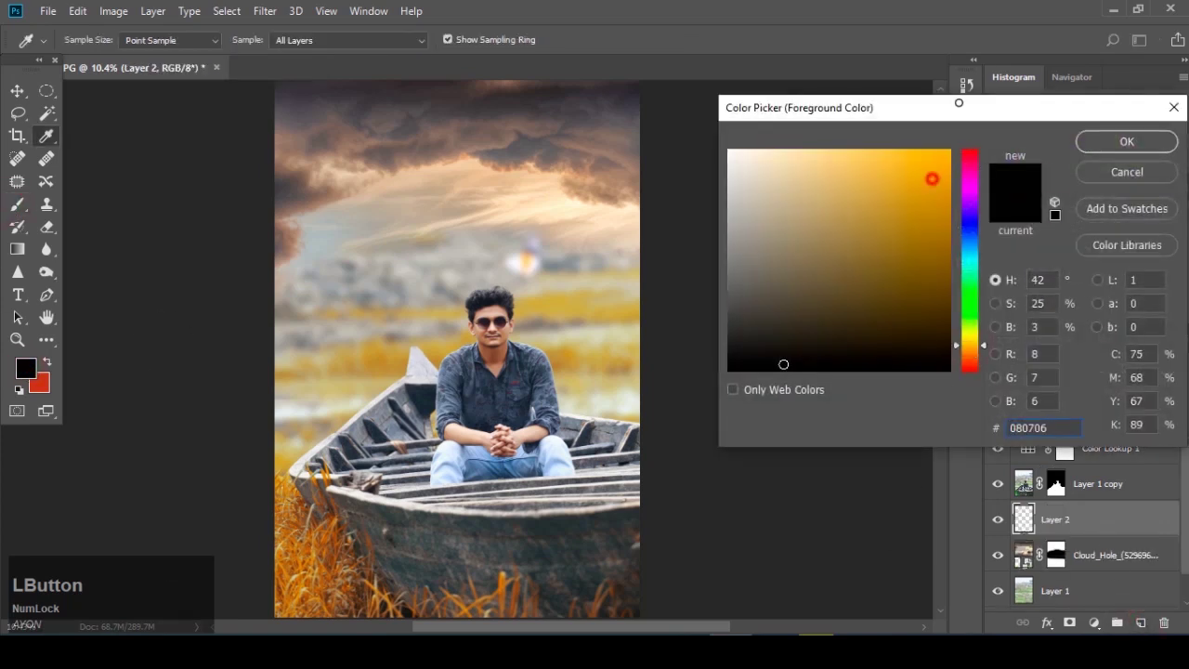
{"action": "left_click", "coordinate": [932, 178]}
{"action": "left_click", "coordinate": [1126, 142]}
- Paint one soft 900 px orange dab on Layer 2, scale it to about 464%, and position the glow behind the man's right side
{"action": "key", "text": "b"}
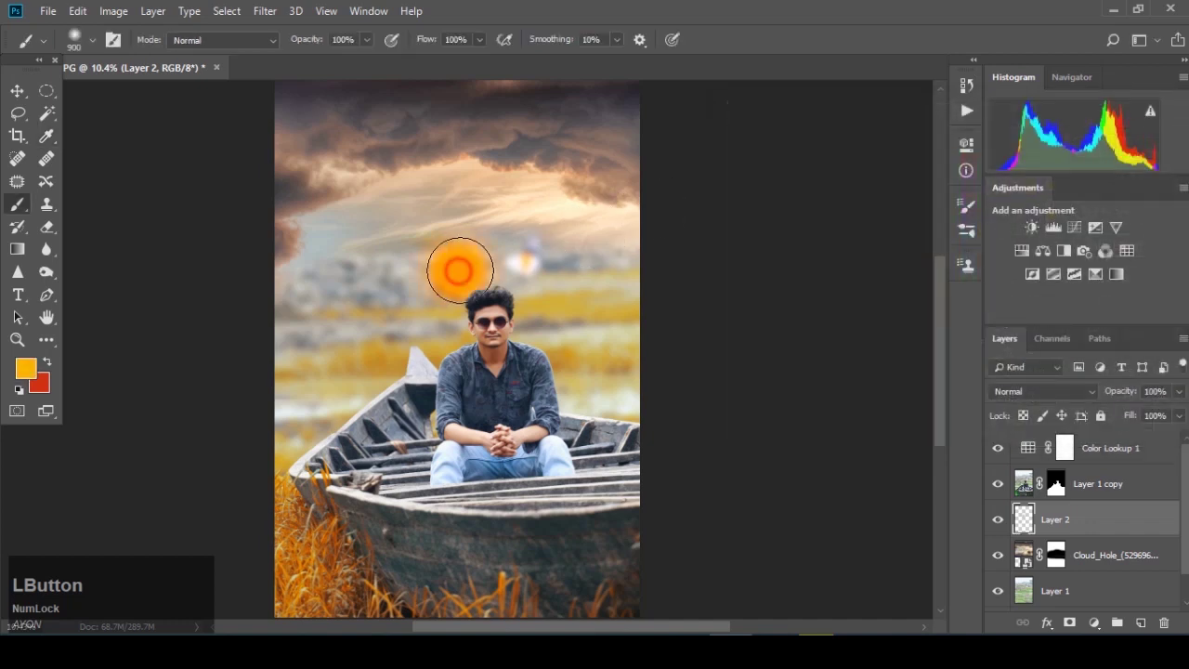
{"action": "key", "text": "ctrl+t"}
{"action": "mouse_move", "coordinate": [517, 211]}
{"action": "left_mouse_down"}
{"action": "mouse_move", "coordinate": [729, 70]}
{"action": "mouse_move", "coordinate": [693, 213]}
{"action": "mouse_move", "coordinate": [743, 241]}
{"action": "mouse_move", "coordinate": [759, 224]}
{"action": "left_mouse_up"}
{"action": "scroll", "coordinate": [650, 409], "scroll_direction": "down", "scroll_amount": 3}
{"action": "left_click_drag", "start_coordinate": [637, 279], "coordinate": [595, 367]}
{"action": "left_click_drag", "start_coordinate": [615, 228], "coordinate": [692, 161]}
{"action": "left_click_drag", "start_coordinate": [605, 310], "coordinate": [573, 351]}
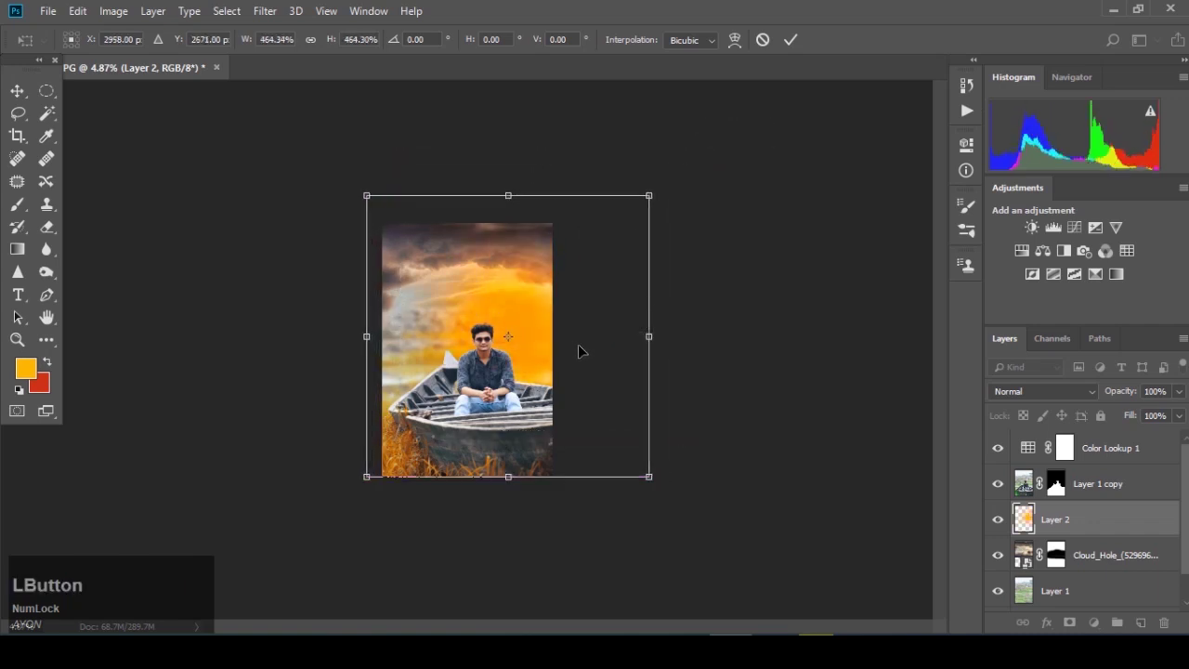
{"action": "left_click", "coordinate": [788, 42]}
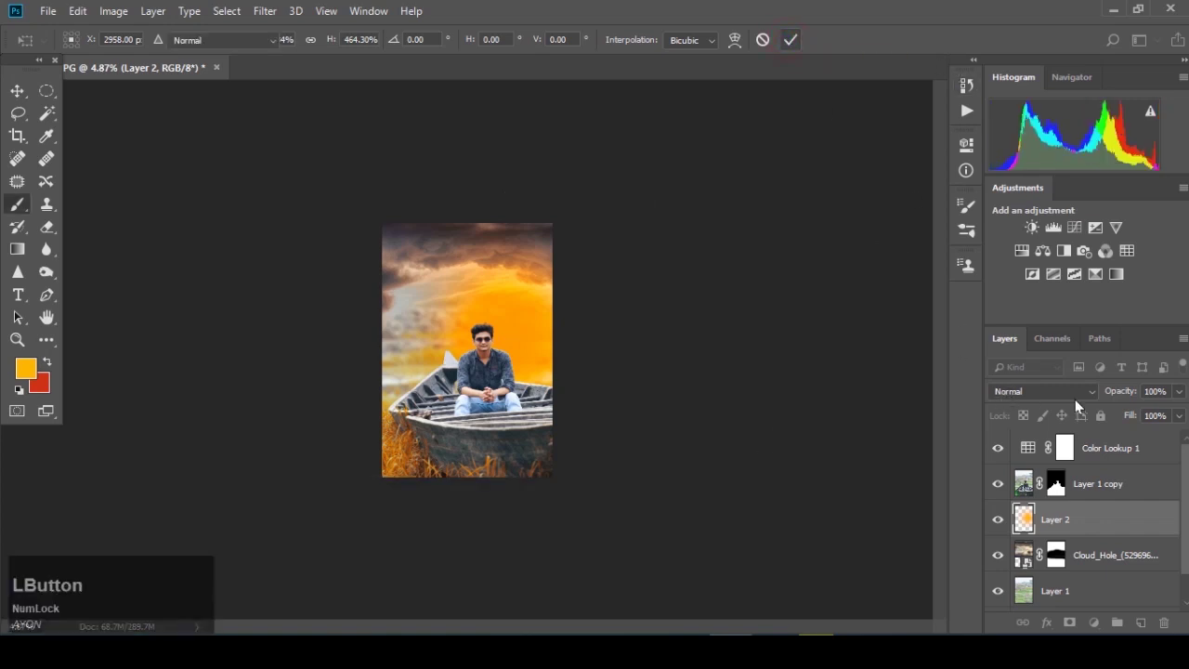
- Set Layer 2's blend mode to Screen and move it below the cloud layer
{"action": "key", "text": "b"}
{"action": "left_click", "coordinate": [1074, 394]}
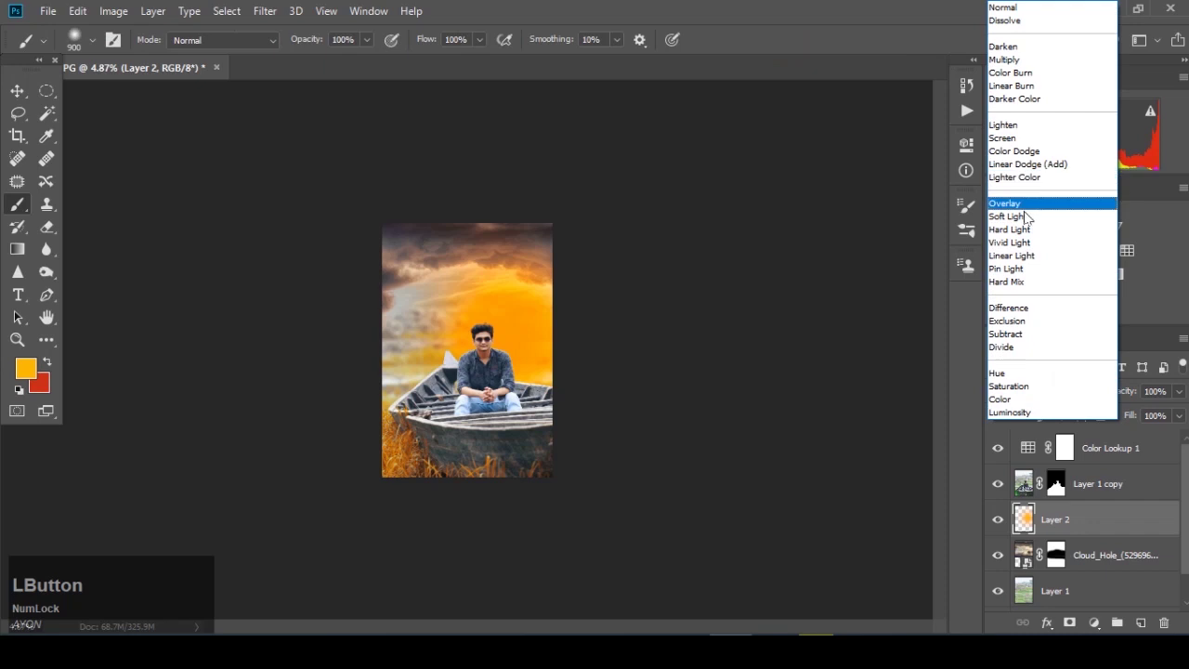
{"action": "left_click", "coordinate": [1022, 137]}
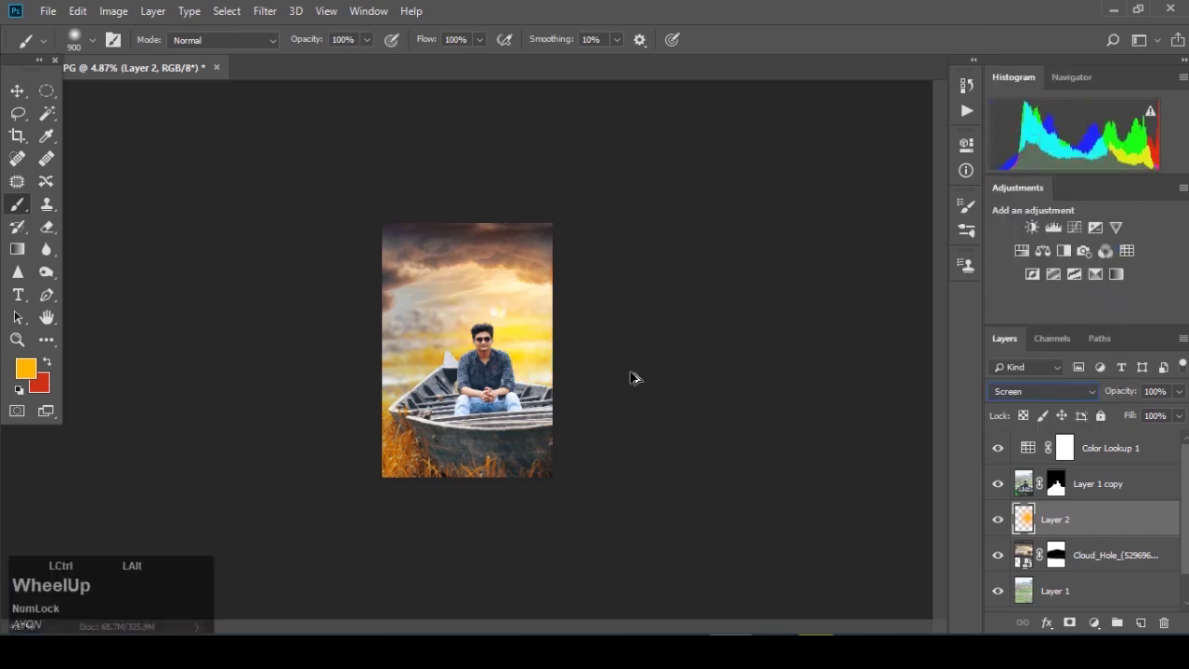
{"action": "left_click", "coordinate": [1097, 496]}
{"action": "left_click", "coordinate": [1084, 560]}
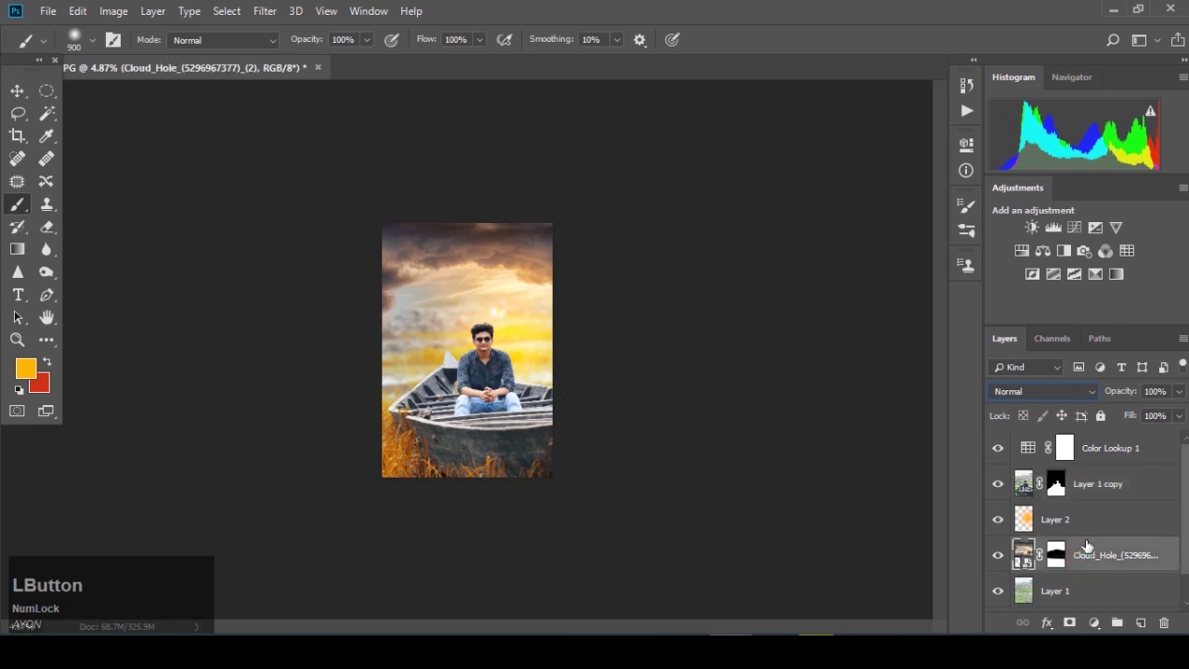
{"action": "left_click_drag", "start_coordinate": [1088, 513], "coordinate": [1096, 564]}
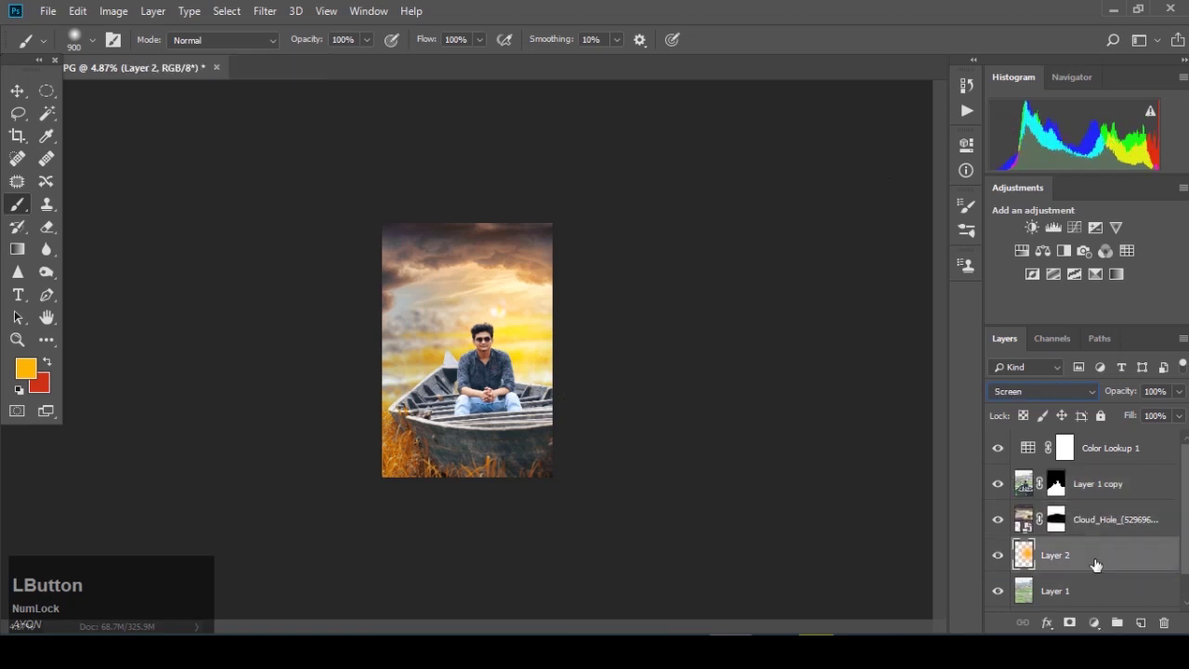
{"action": "scroll", "coordinate": [546, 376], "scroll_direction": "up", "scroll_amount": 1}
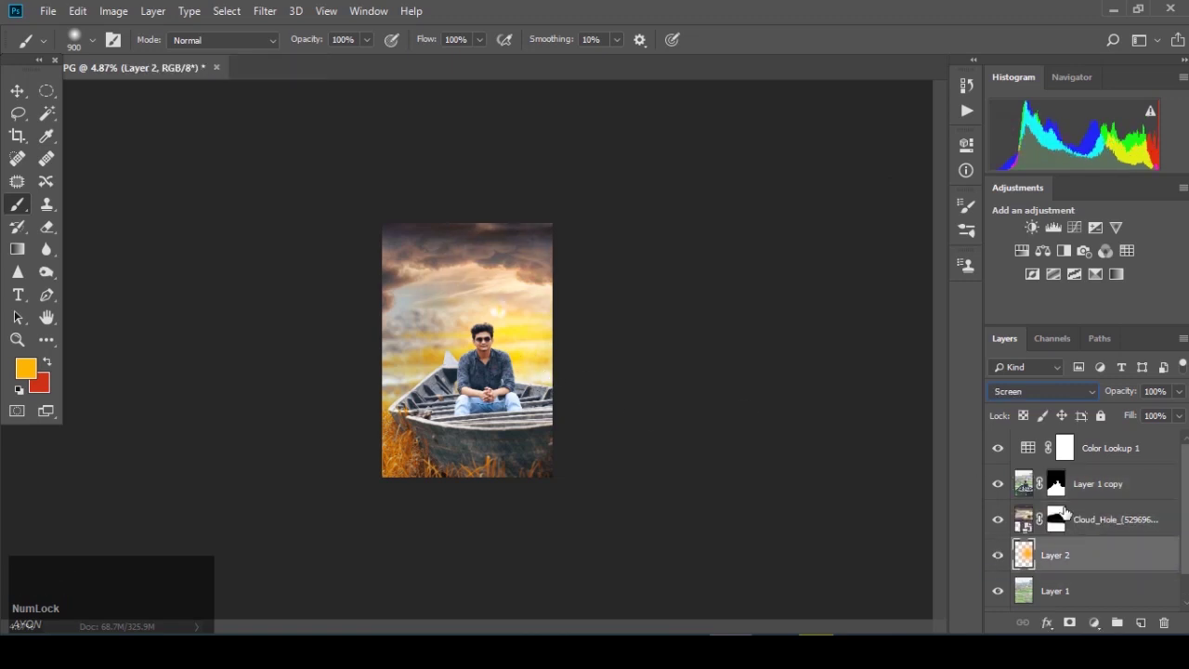
{"action": "left_click", "coordinate": [1092, 456]}
{"action": "scroll", "coordinate": [1109, 549], "scroll_direction": "down", "scroll_amount": 1}
{"action": "left_click", "coordinate": [1104, 564]}
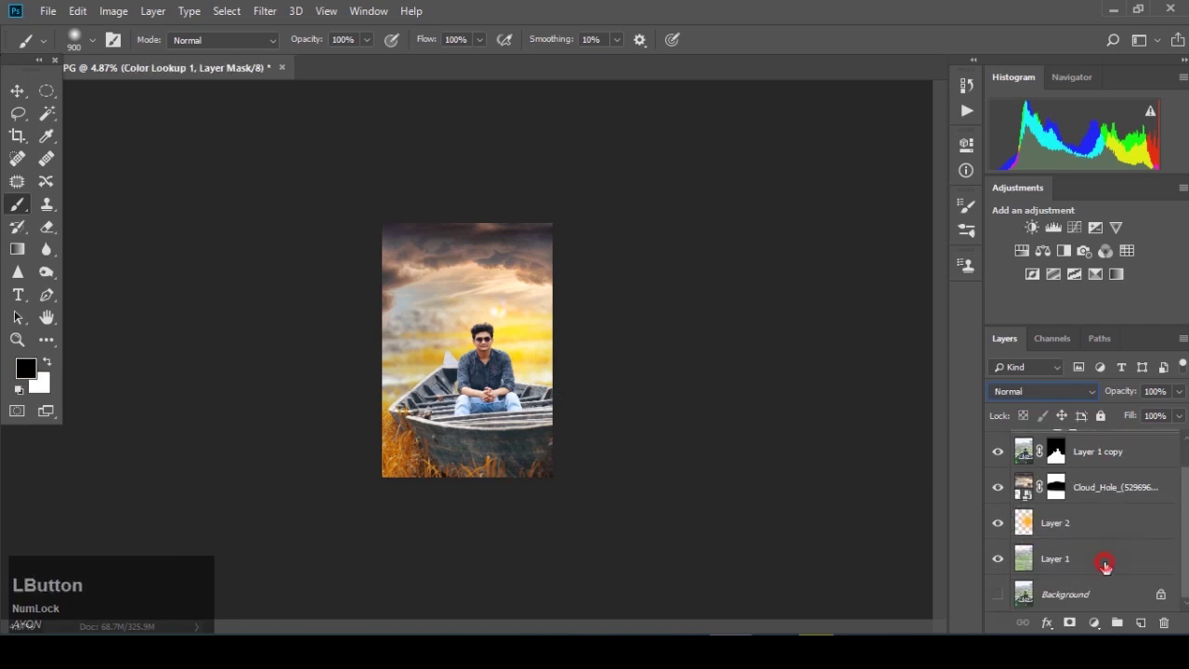
{"action": "left_click", "coordinate": [1104, 533]}
{"action": "scroll", "coordinate": [1106, 532], "scroll_direction": "up", "scroll_amount": 1}
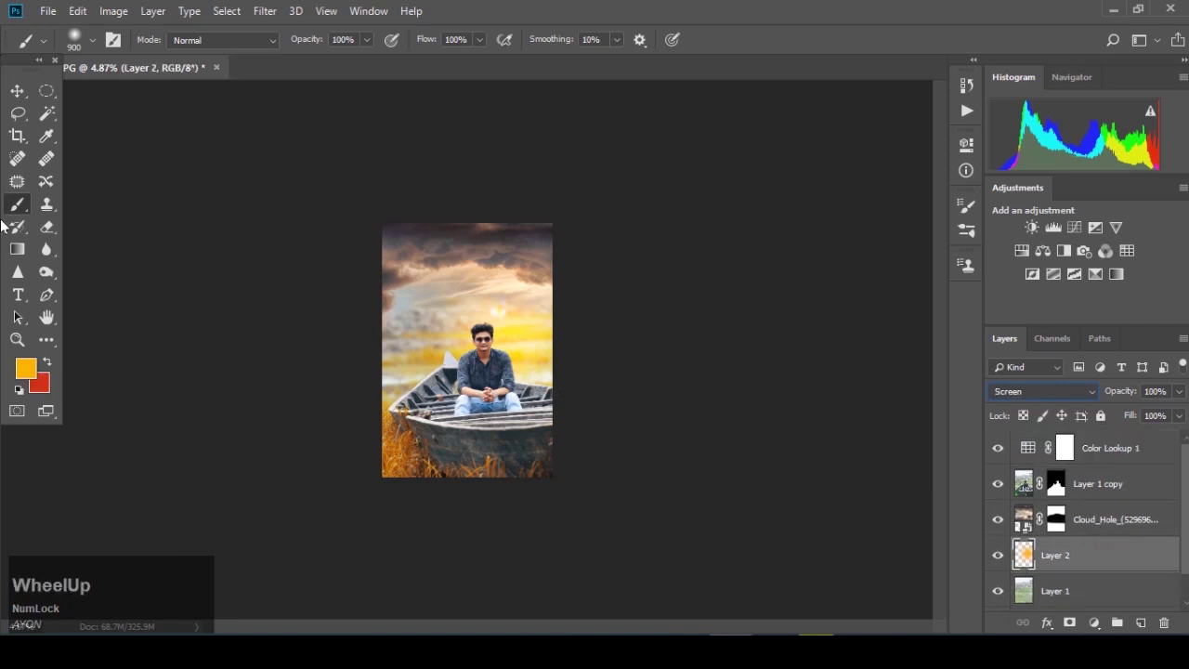
- Set the fill of Layer 2 to 65% and merge all visible layers into one
{"action": "left_click", "coordinate": [16, 340]}
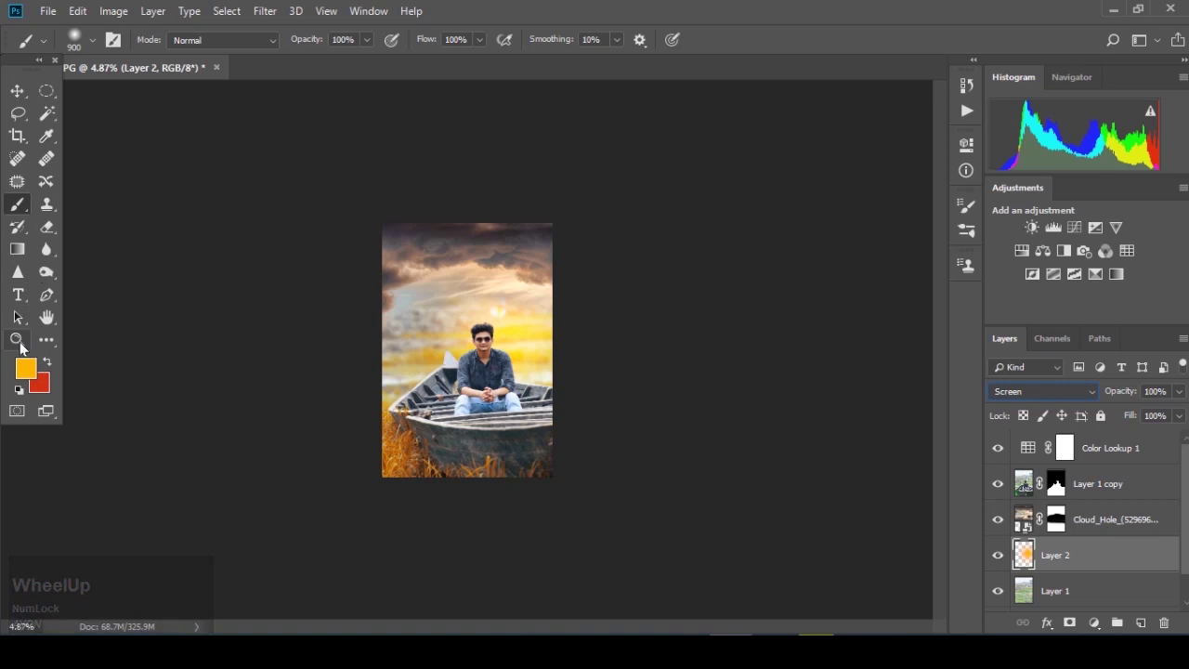
{"action": "left_click", "coordinate": [569, 320]}
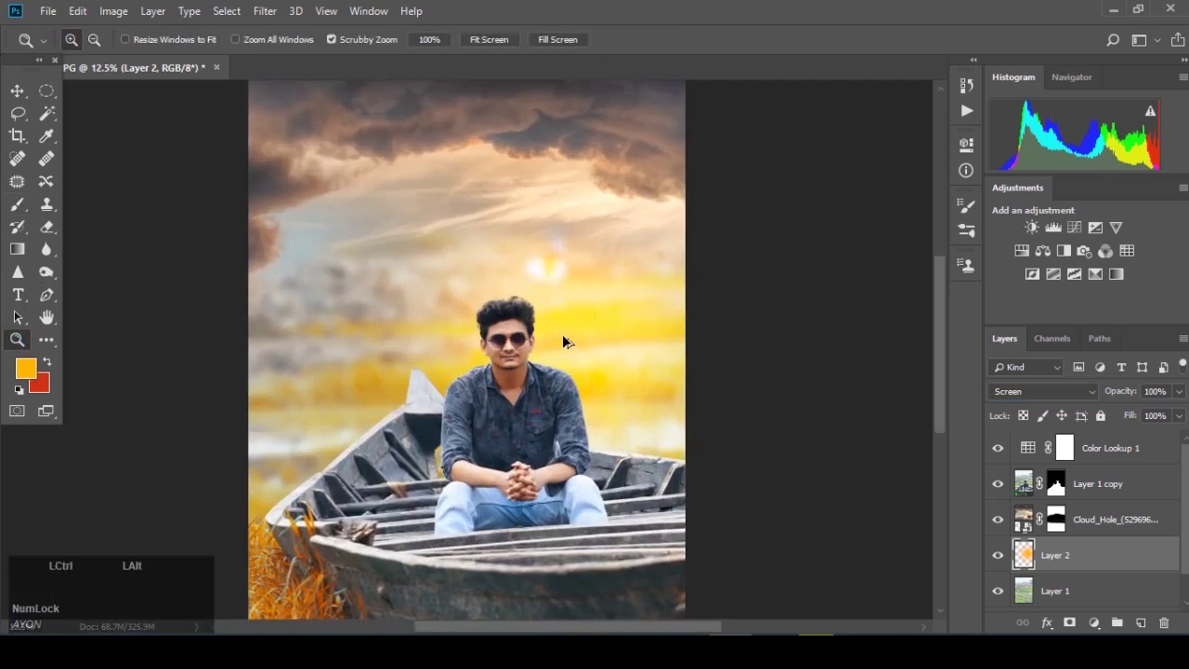
{"action": "scroll", "coordinate": [562, 335], "scroll_direction": "down", "scroll_amount": 1}
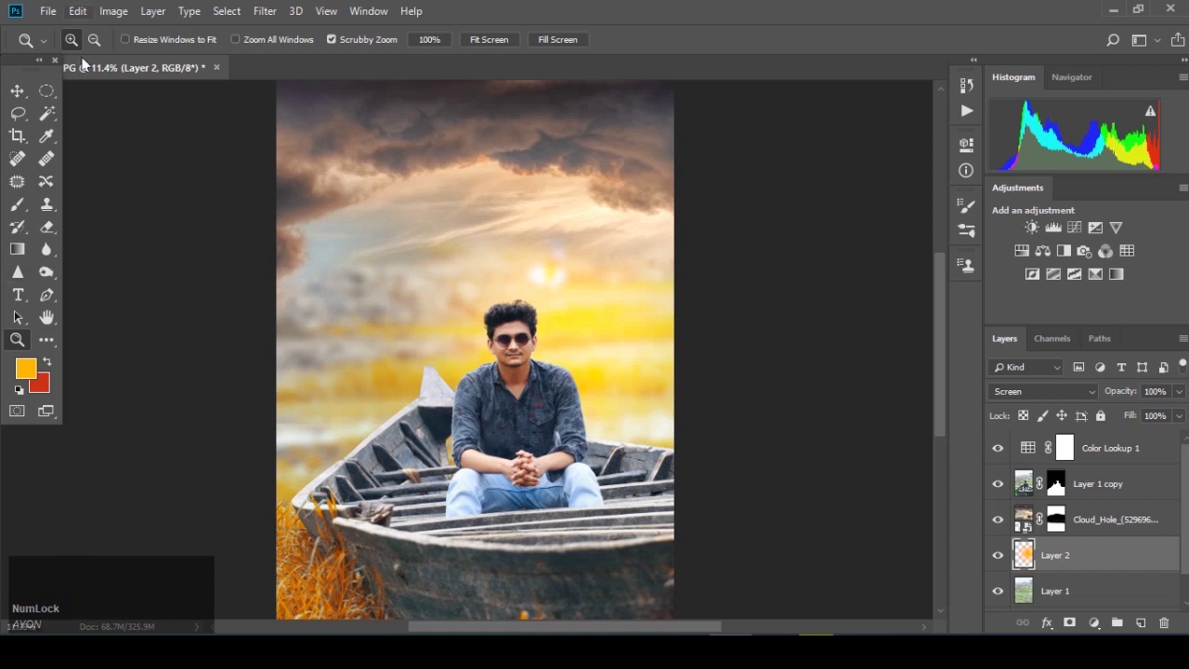
{"action": "left_click", "coordinate": [17, 91]}
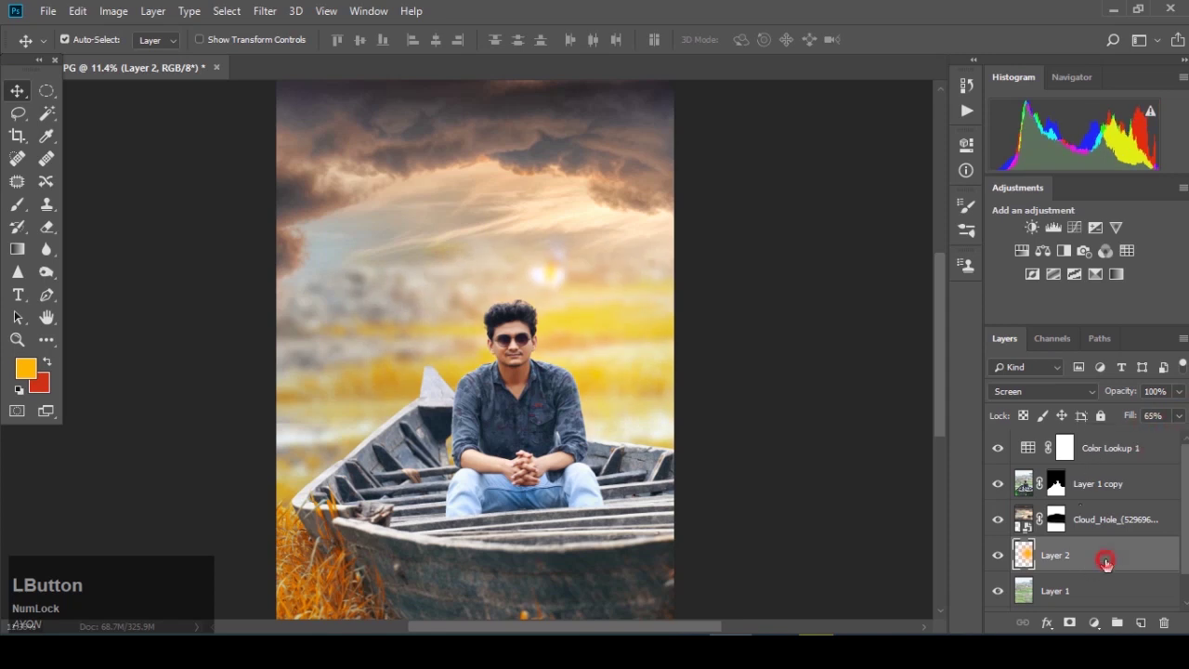
{"action": "scroll", "coordinate": [1103, 565], "scroll_direction": "down", "scroll_amount": 1}
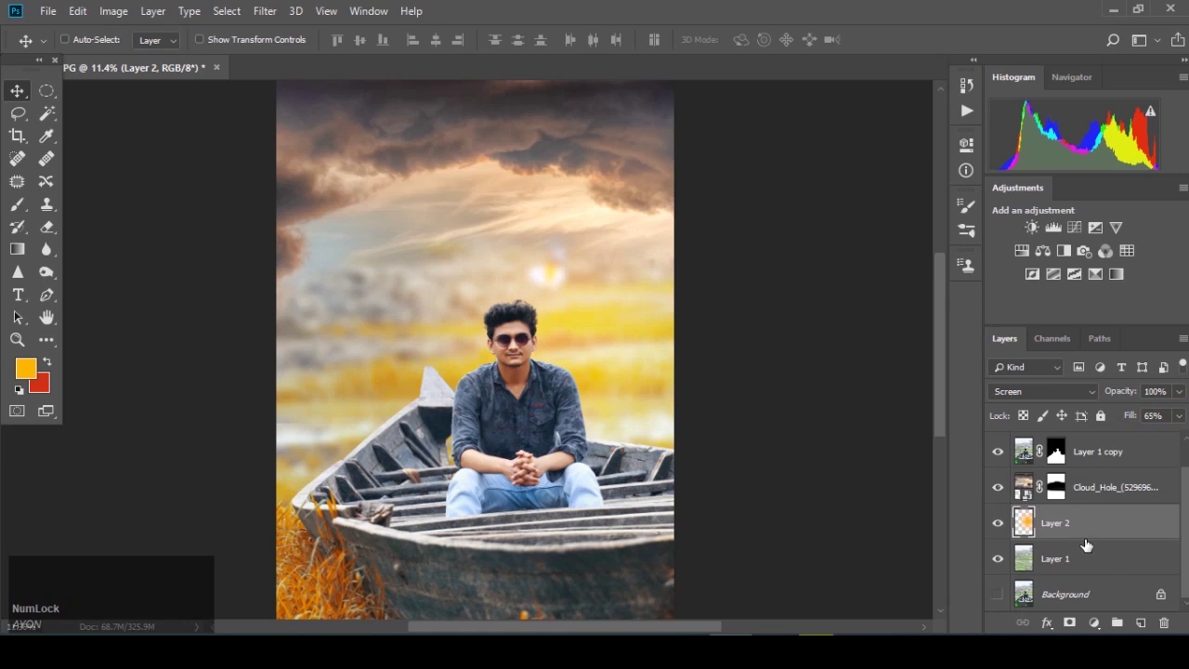
{"action": "key", "text": "ctrl+shift+e"}
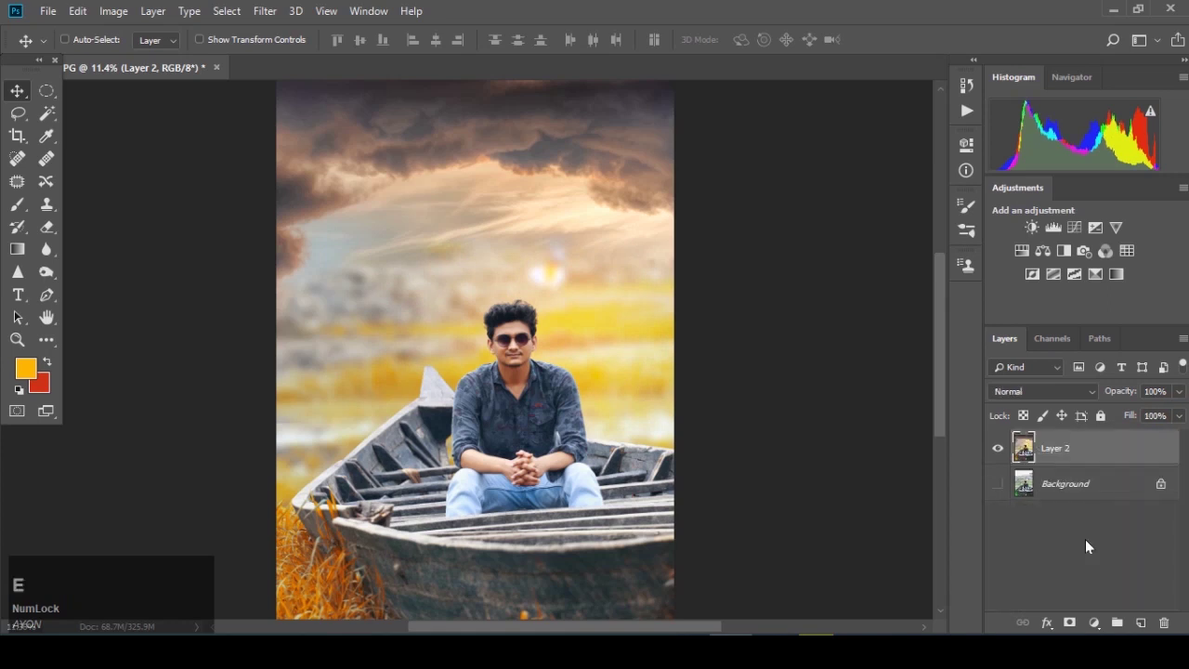
- Open the Camera Raw filter on the merged layer and set Temperature +4, Contrast +16, Highlights -12, Shadows -13, Whites -36 and Blacks -51
{"action": "left_click", "coordinate": [263, 11]}
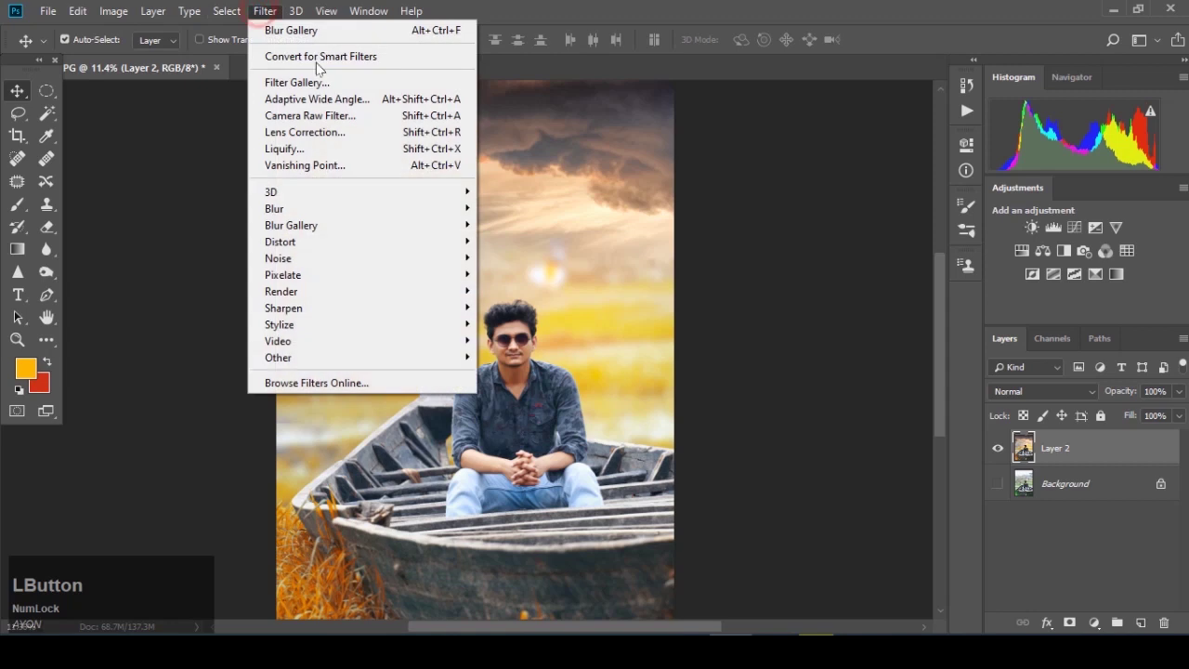
{"action": "left_click", "coordinate": [337, 117]}
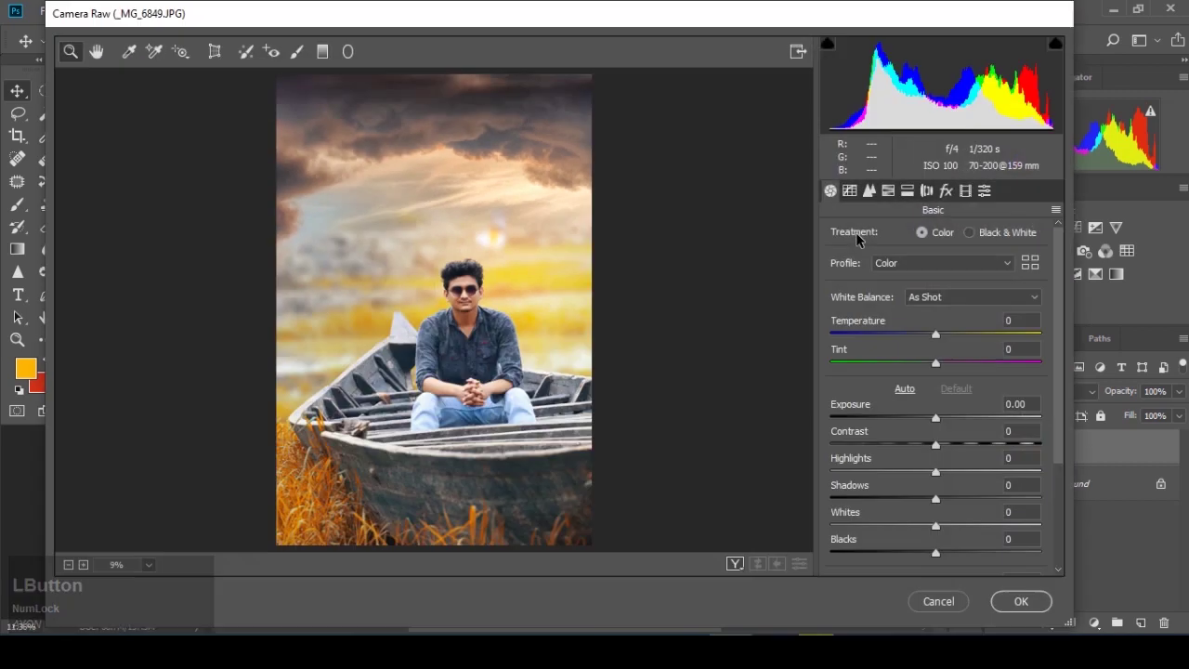
{"action": "left_click_drag", "start_coordinate": [938, 340], "coordinate": [944, 341]}
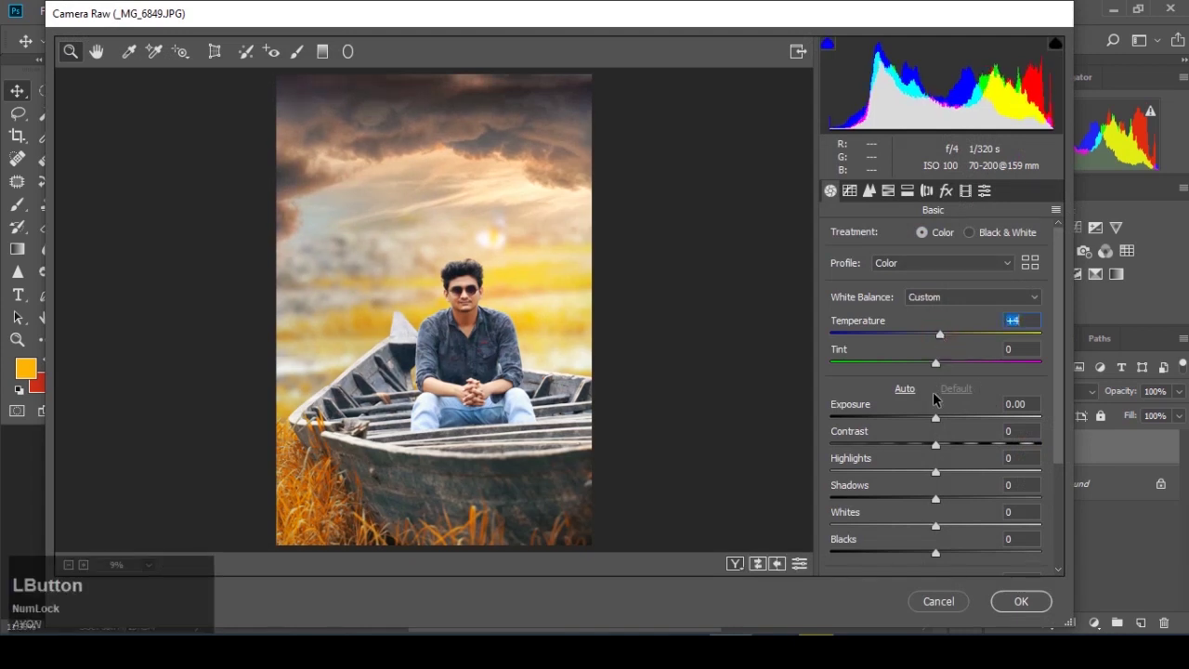
{"action": "left_click_drag", "start_coordinate": [934, 445], "coordinate": [882, 555]}
- Set Texture to +19, Clarity to +23 and Dehaze to +2 in the Camera Raw basic adjustments
{"action": "scroll", "coordinate": [970, 436], "scroll_direction": "down", "scroll_amount": 2}
{"action": "left_click", "coordinate": [956, 468]}
{"action": "left_click", "coordinate": [958, 495]}
{"action": "left_click", "coordinate": [938, 526]}
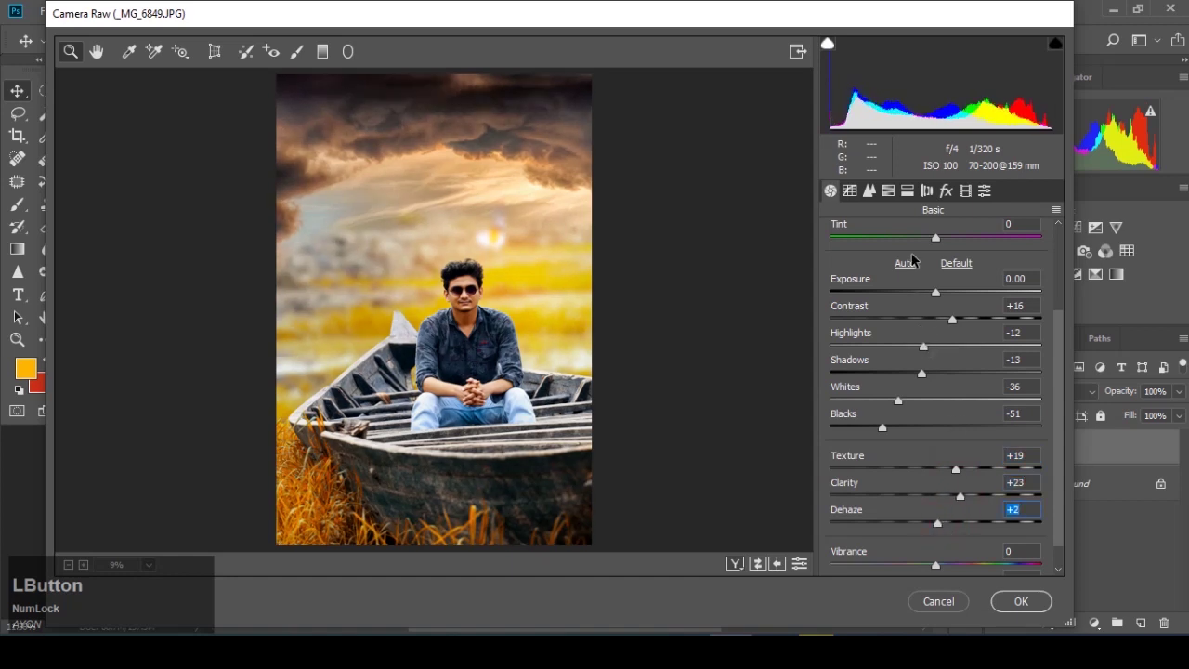
- Set the sharpening amount to 35 in the Camera Raw detail settings
{"action": "left_click", "coordinate": [849, 190]}
{"action": "left_click", "coordinate": [868, 191]}
{"action": "left_click", "coordinate": [881, 265]}
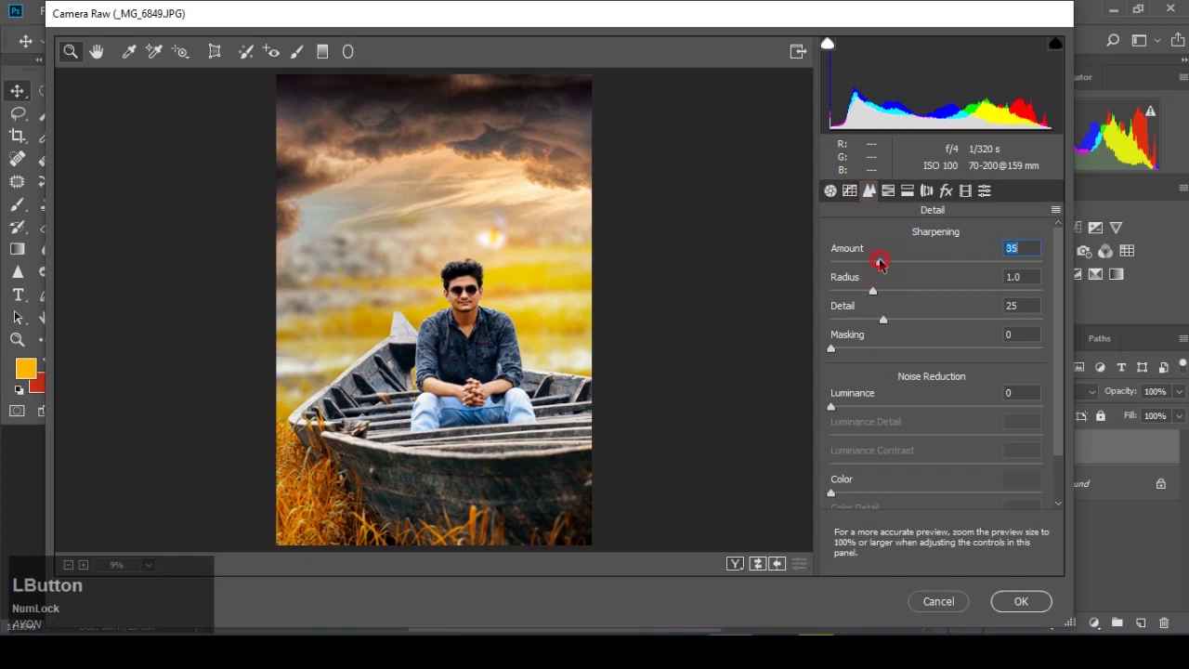
- Adjust the HSL hues while checking the man's skin up close, setting Reds to +27 and Oranges to +18 with Yellows at 0
{"action": "left_click", "coordinate": [905, 192]}
{"action": "left_click", "coordinate": [888, 193]}
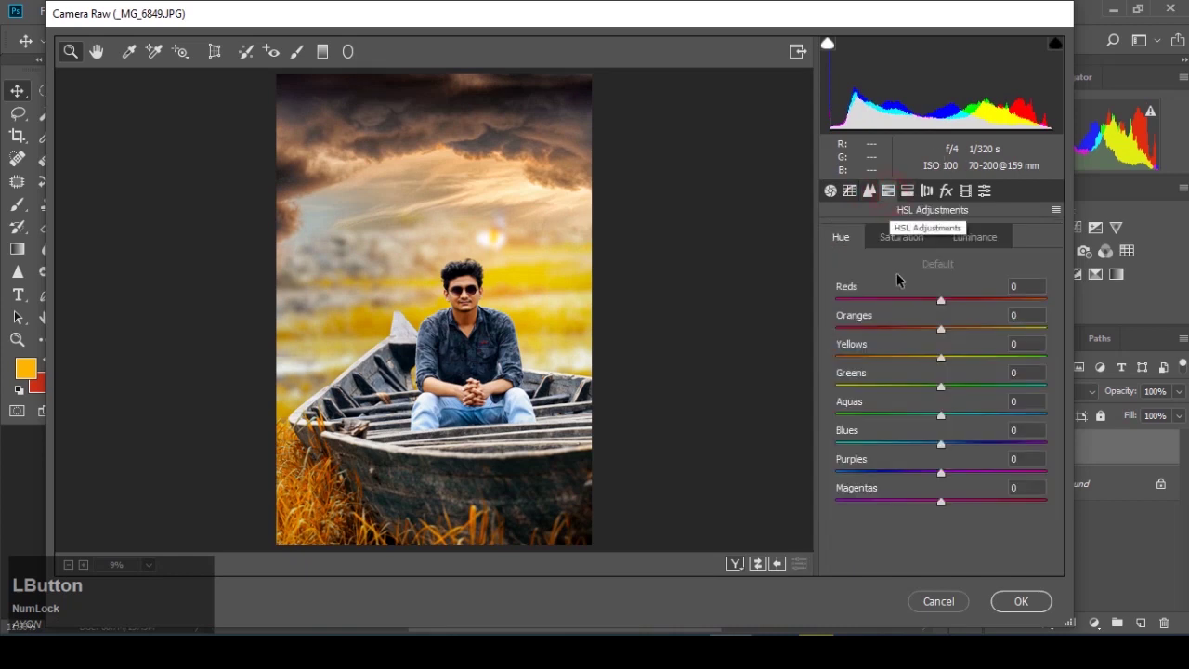
{"action": "left_click", "coordinate": [474, 274]}
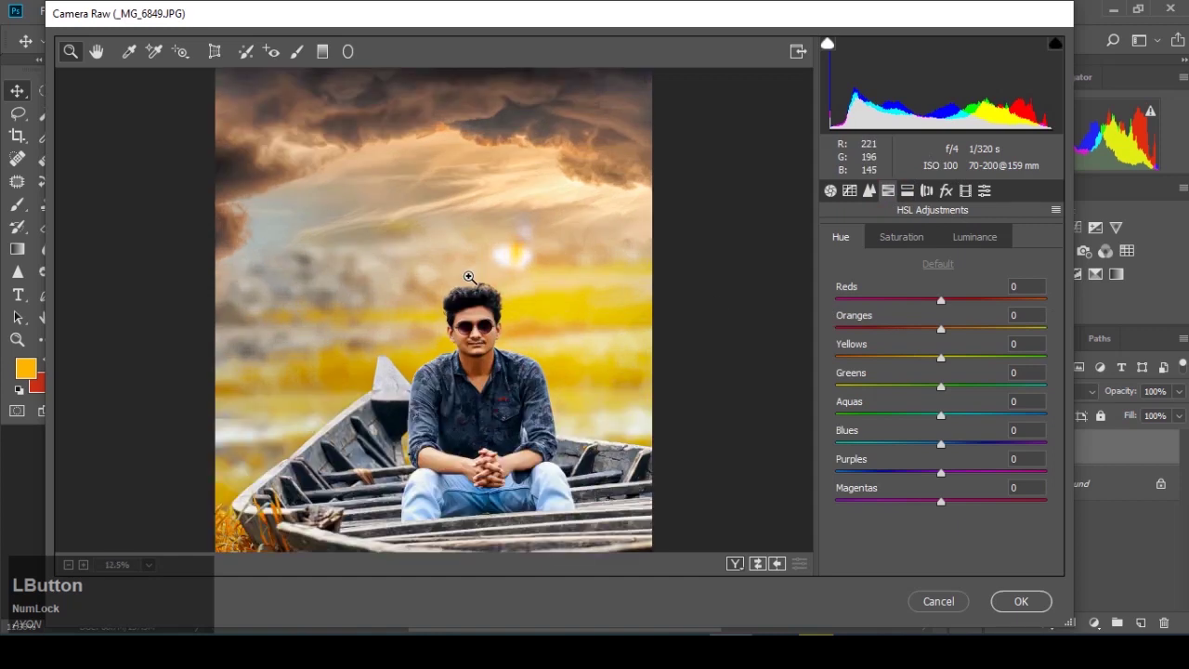
{"action": "left_click", "coordinate": [493, 345]}
{"action": "left_click_drag", "start_coordinate": [525, 394], "coordinate": [530, 311]}
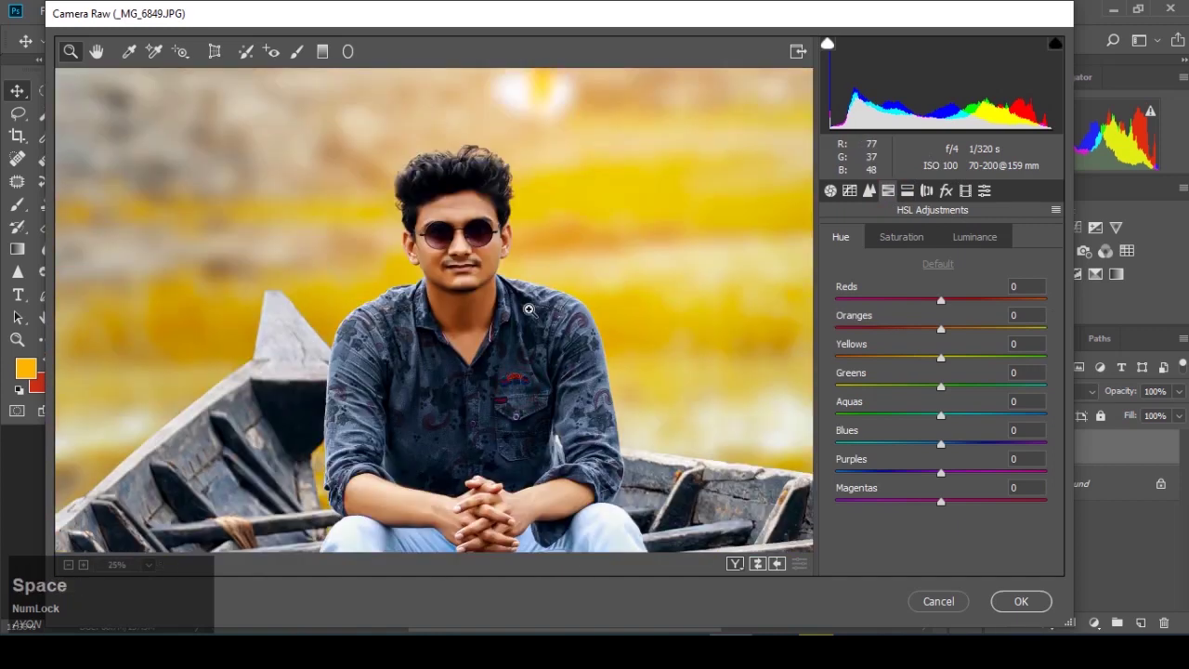
{"action": "left_click_drag", "start_coordinate": [936, 310], "coordinate": [928, 359]}
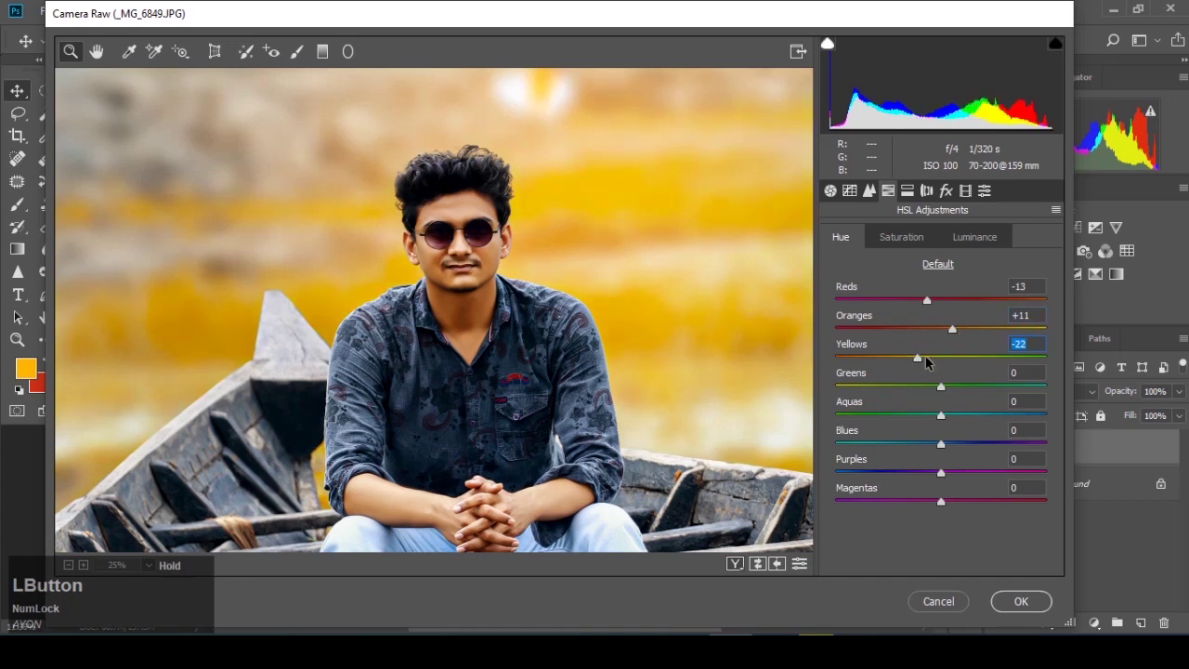
{"action": "left_click_drag", "start_coordinate": [927, 360], "coordinate": [962, 302]}
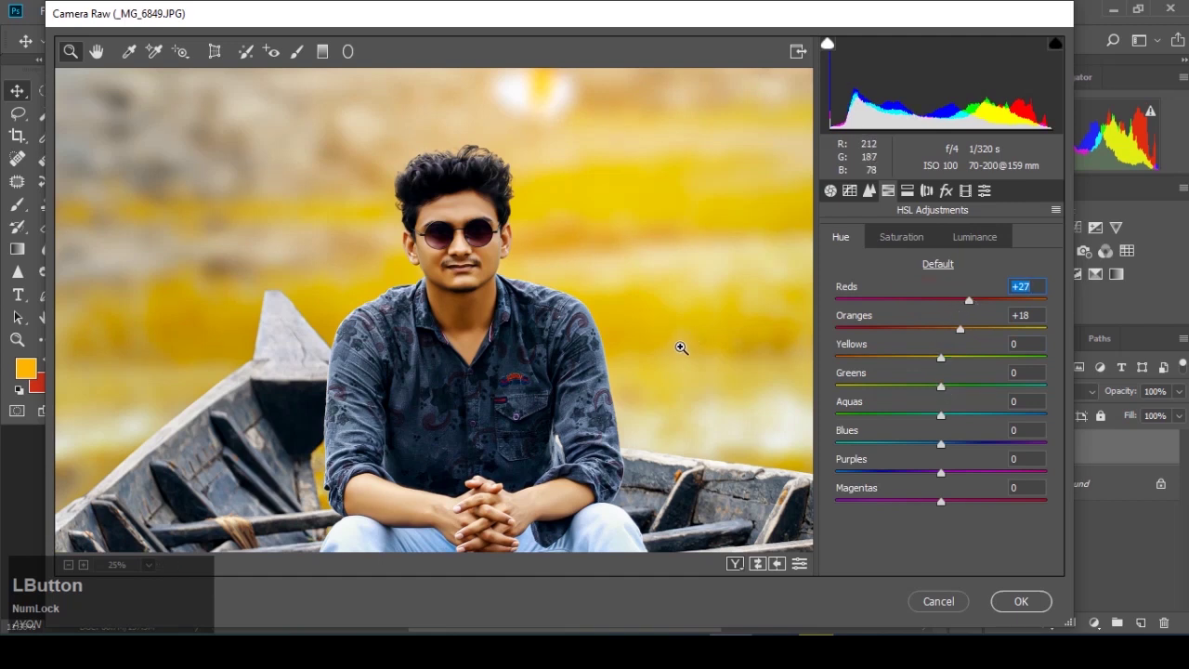
- Fit the whole photo in the preview and set the Greens hue to +5 and the Aquas hue to +4
{"action": "left_click", "coordinate": [139, 566]}
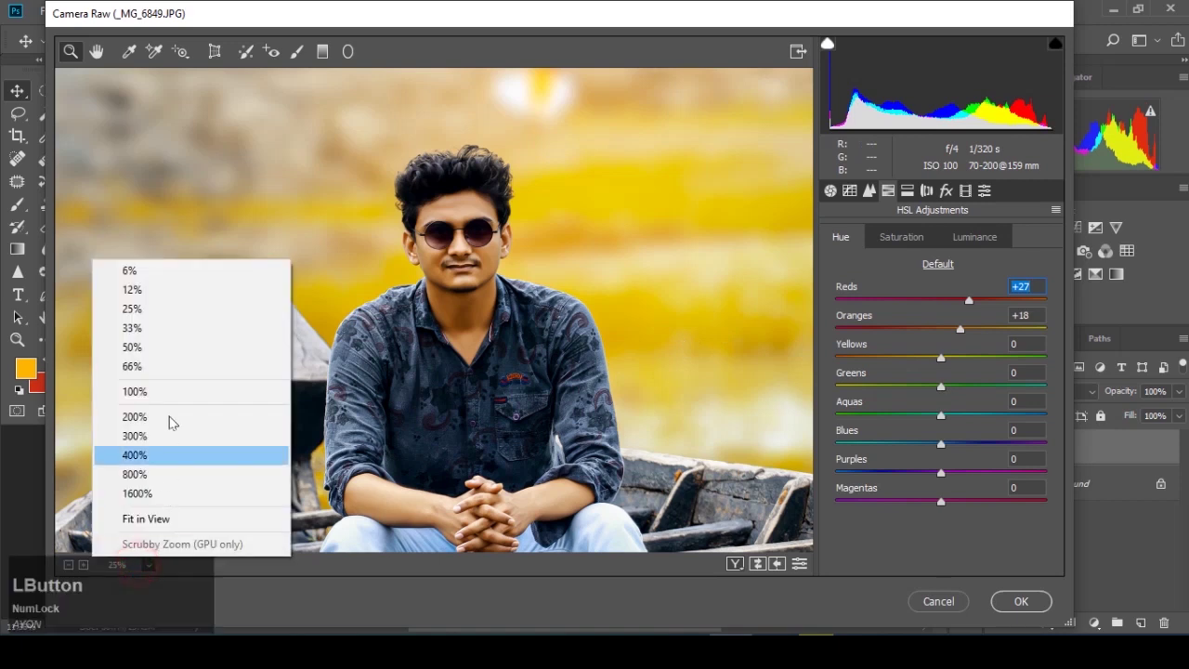
{"action": "left_click", "coordinate": [170, 517]}
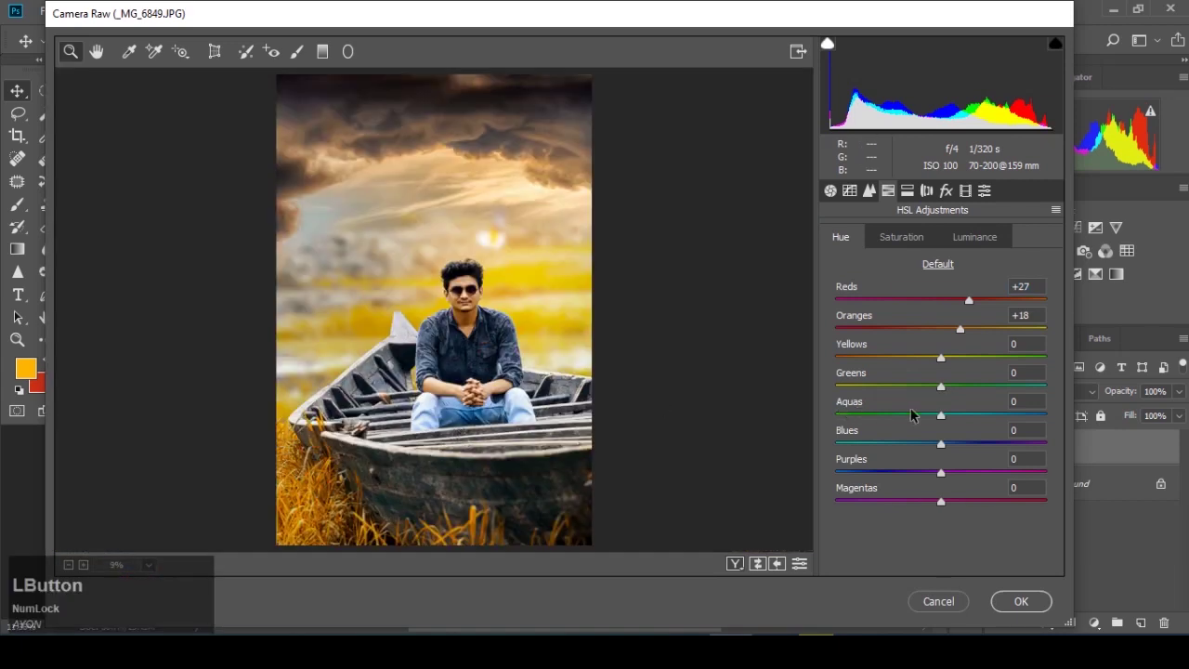
{"action": "left_click_drag", "start_coordinate": [941, 392], "coordinate": [949, 423]}
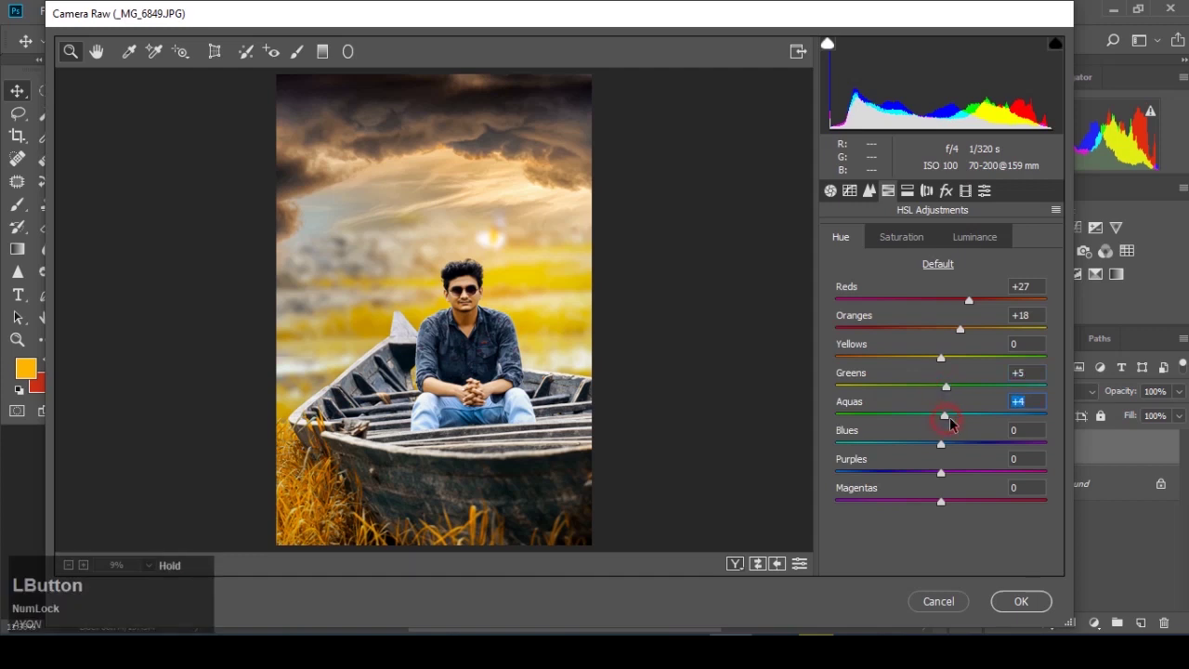
- Set the sharpening amount to 49 with luminance noise reduction at 24
{"action": "left_click", "coordinate": [845, 191]}
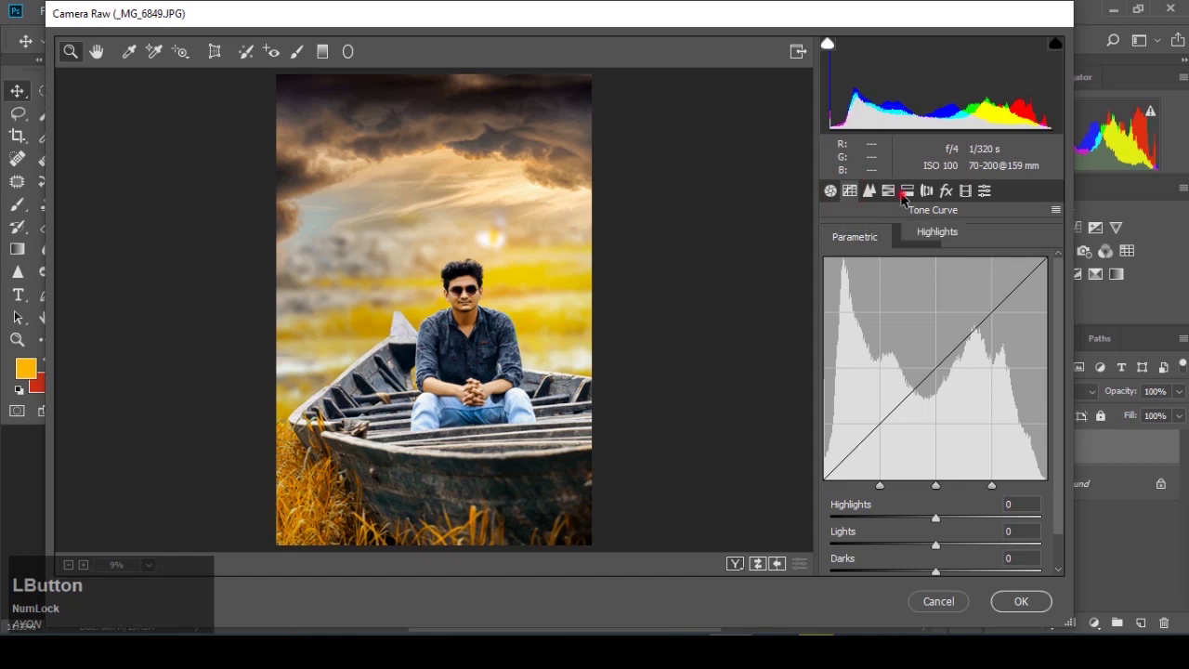
{"action": "left_click", "coordinate": [903, 193]}
{"action": "left_click", "coordinate": [869, 192]}
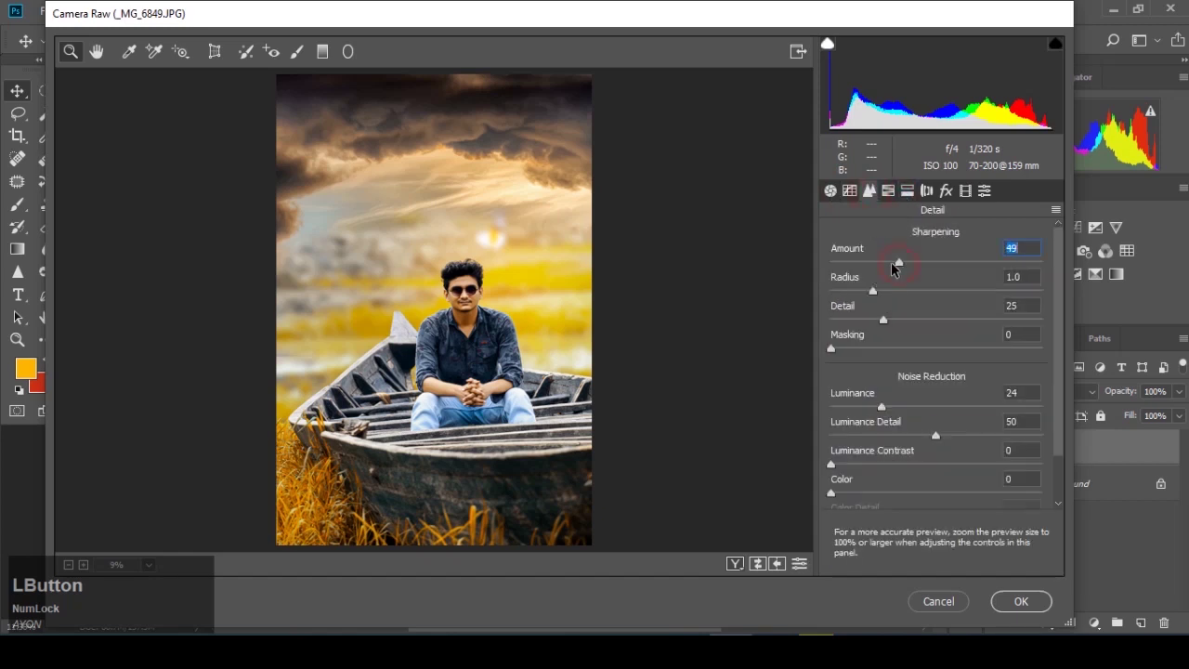
- Add grain of 18 and a post-crop vignette of -11, and apply the Camera Raw filter
{"action": "left_click", "coordinate": [946, 191]}
{"action": "left_click_drag", "start_coordinate": [858, 265], "coordinate": [873, 265]}
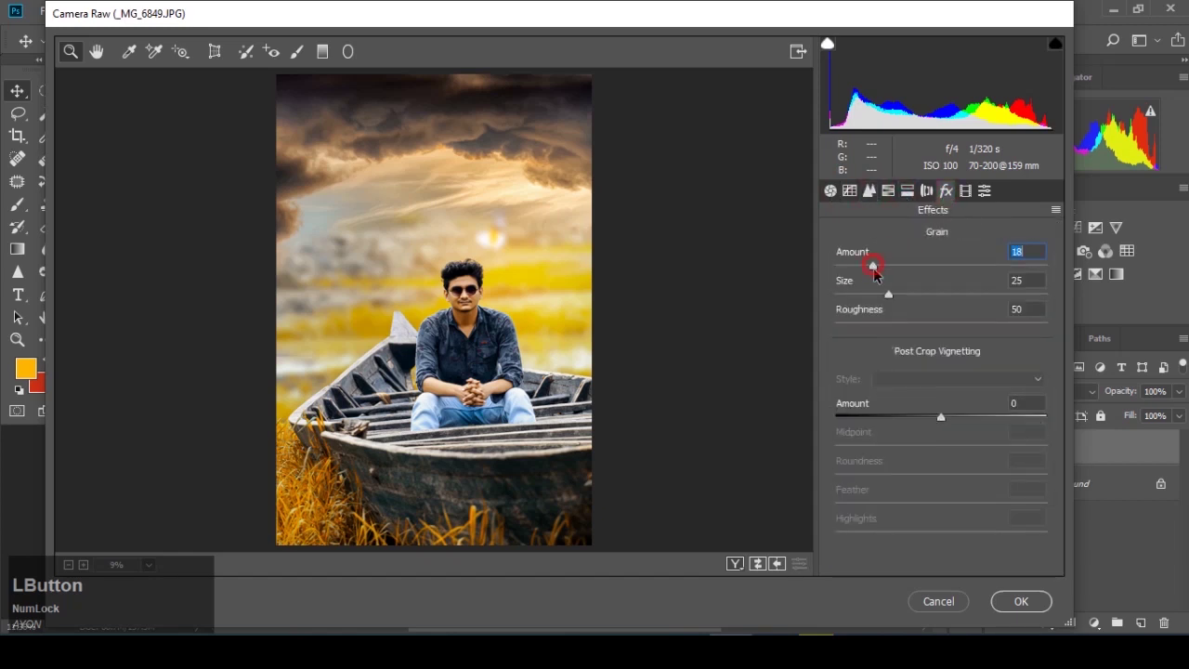
{"action": "left_click_drag", "start_coordinate": [937, 422], "coordinate": [928, 423]}
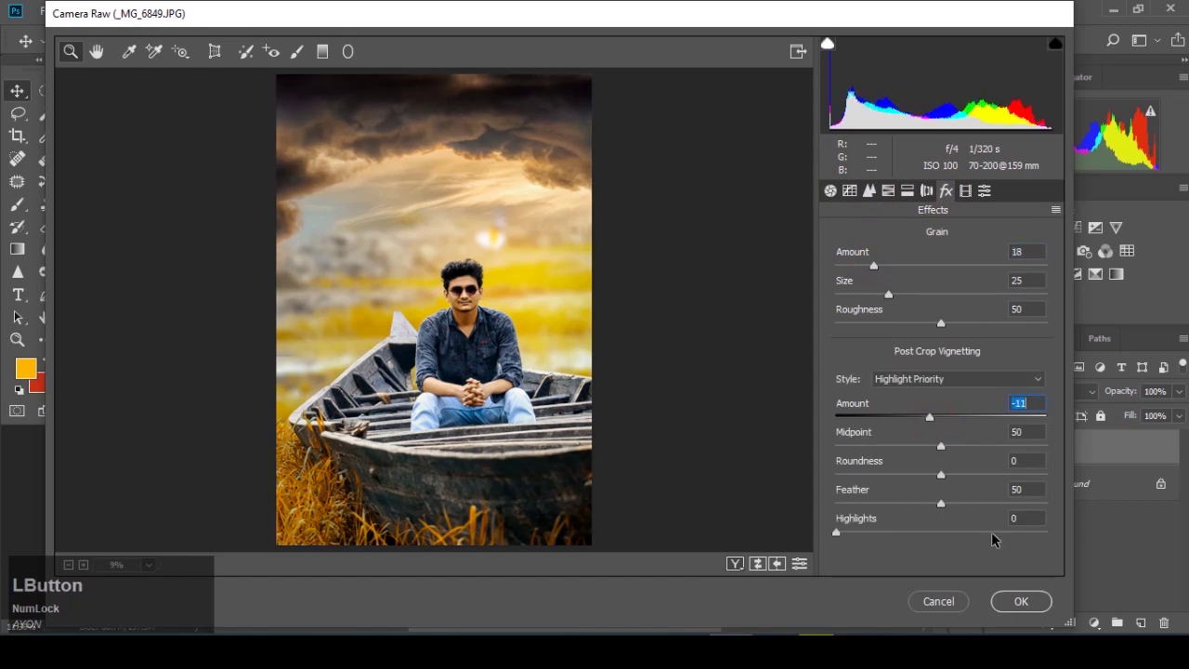
{"action": "left_click", "coordinate": [1016, 603]}
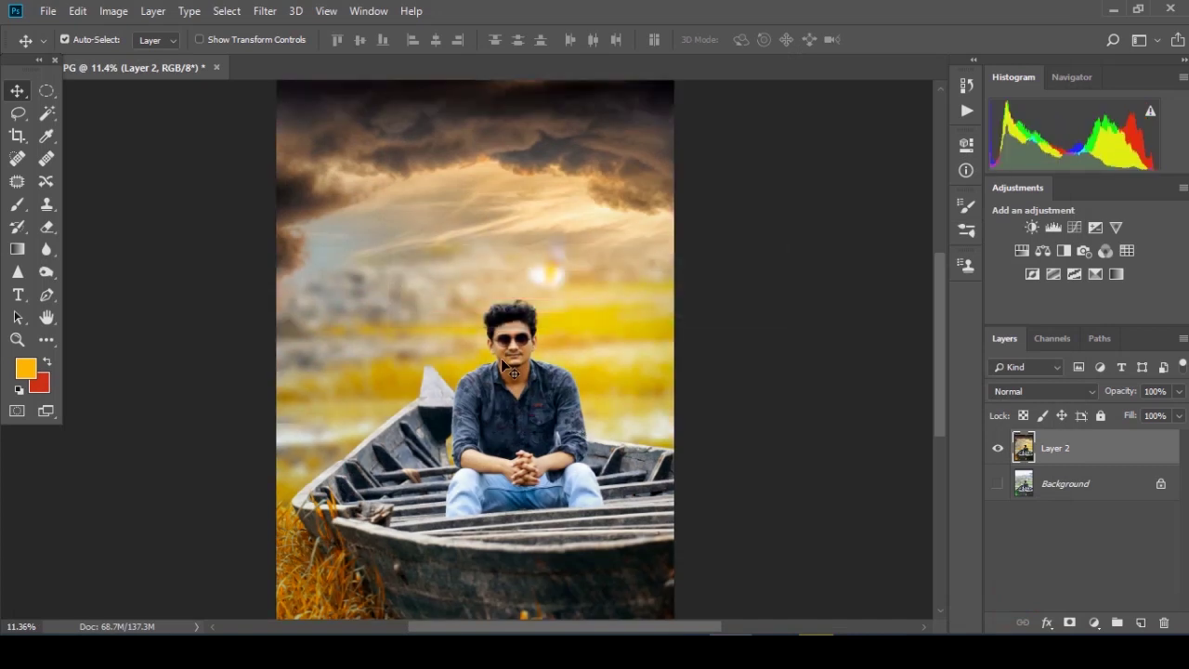
- Darken the boat's hull, interior and bow with the Burn tool, using a 900 px brush, Midtones range and 50% exposure
{"action": "scroll", "coordinate": [503, 356], "scroll_direction": "up", "scroll_amount": 6}
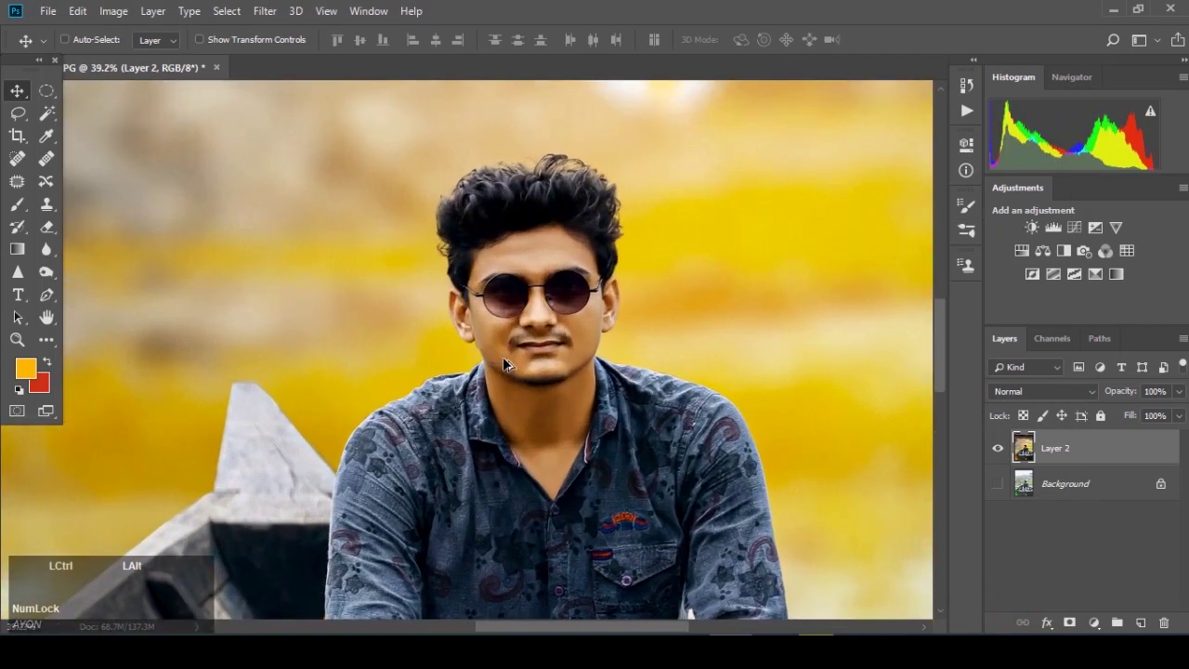
{"action": "scroll", "coordinate": [502, 357], "scroll_direction": "down", "scroll_amount": 12}
{"action": "left_click_drag", "start_coordinate": [515, 488], "coordinate": [517, 354]}
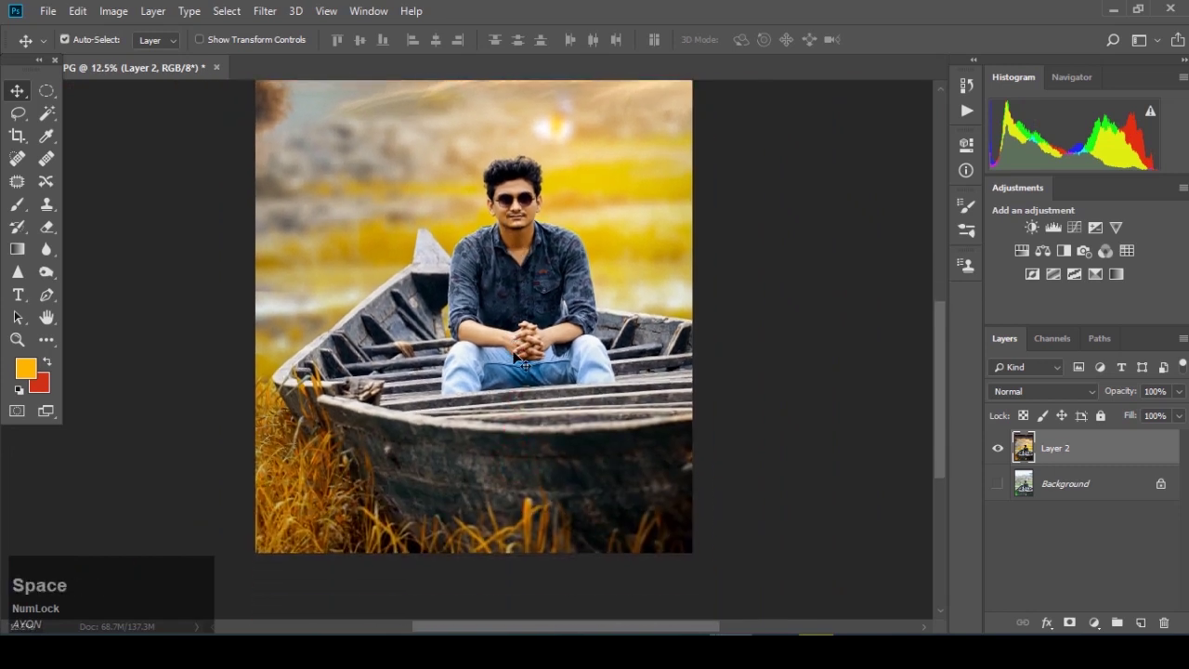
{"action": "left_click", "coordinate": [53, 322]}
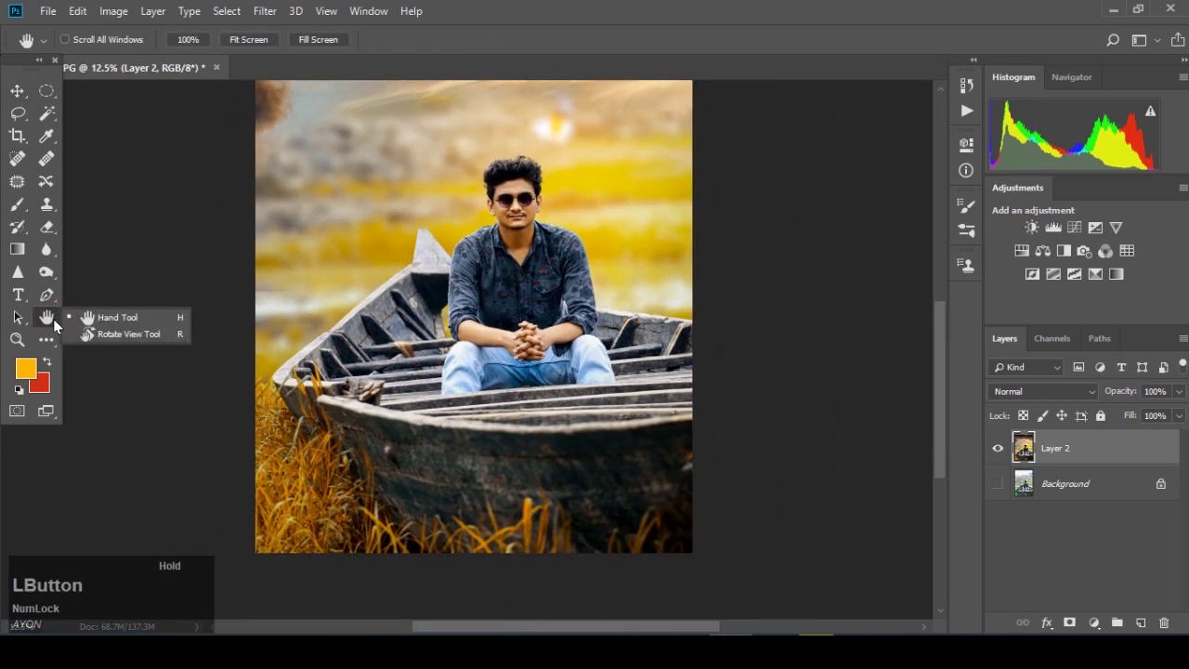
{"action": "left_click", "coordinate": [46, 271]}
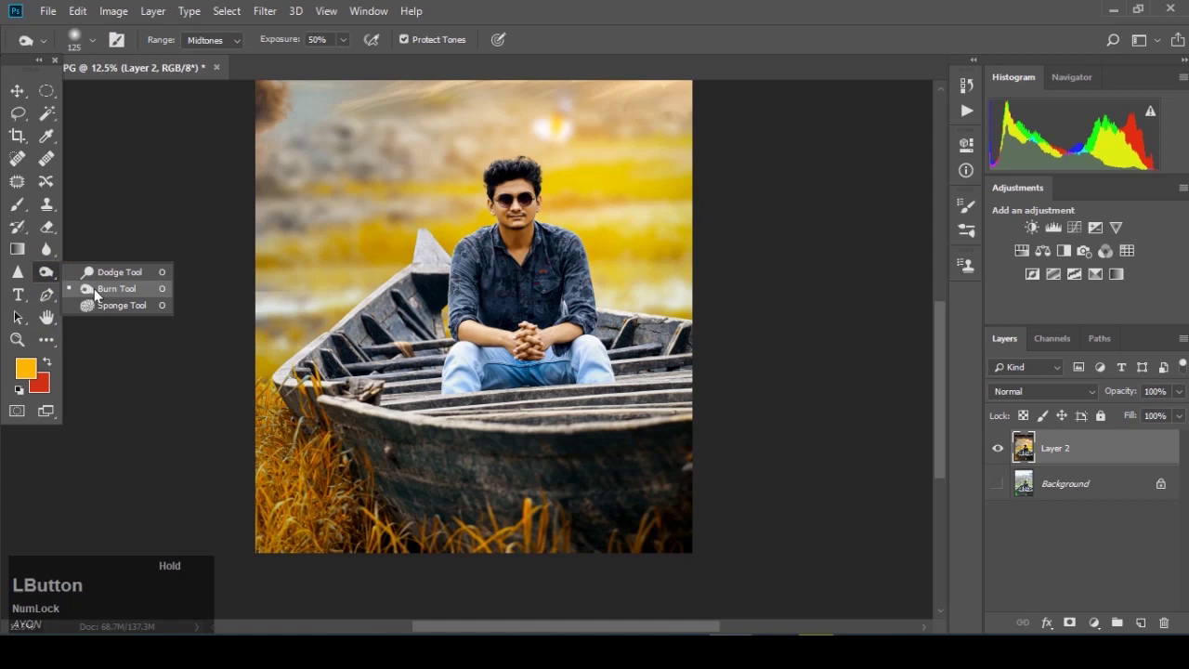
{"action": "left_click", "coordinate": [94, 288]}
{"action": "key", "text": "bracketright"}
{"action": "key", "text": "bracketright"}
{"action": "key", "text": "bracketright"}
{"action": "key", "text": "bracketright"}
{"action": "key", "text": "bracketright"}
{"action": "key", "text": "bracketright"}
{"action": "key", "text": "bracketright"}
{"action": "key", "text": "bracketright"}
{"action": "key", "text": "bracketright"}
{"action": "key", "text": "bracketright"}
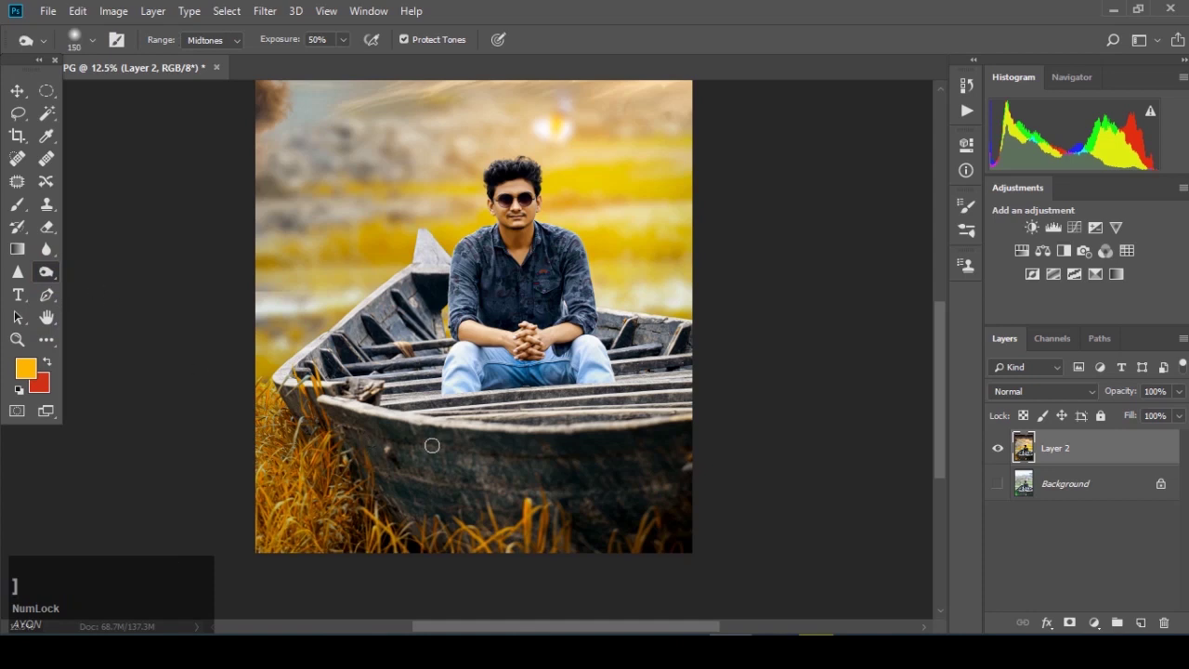
{"action": "mouse_move", "coordinate": [433, 456]}
{"action": "left_mouse_down"}
{"action": "mouse_move", "coordinate": [513, 467]}
{"action": "mouse_move", "coordinate": [393, 454]}
{"action": "mouse_move", "coordinate": [489, 485]}
{"action": "mouse_move", "coordinate": [433, 501]}
{"action": "mouse_move", "coordinate": [626, 477]}
{"action": "mouse_move", "coordinate": [681, 367]}
{"action": "mouse_move", "coordinate": [655, 340]}
{"action": "left_mouse_up"}
{"action": "mouse_move", "coordinate": [405, 302]}
{"action": "left_mouse_down"}
{"action": "mouse_move", "coordinate": [342, 362]}
{"action": "mouse_move", "coordinate": [359, 353]}
{"action": "mouse_move", "coordinate": [424, 420]}
{"action": "mouse_move", "coordinate": [685, 414]}
{"action": "mouse_move", "coordinate": [493, 425]}
{"action": "mouse_move", "coordinate": [583, 482]}
{"action": "mouse_move", "coordinate": [409, 470]}
{"action": "mouse_move", "coordinate": [491, 482]}
{"action": "mouse_move", "coordinate": [432, 485]}
{"action": "mouse_move", "coordinate": [409, 470]}
{"action": "mouse_move", "coordinate": [666, 481]}
{"action": "mouse_move", "coordinate": [532, 479]}
{"action": "mouse_move", "coordinate": [393, 390]}
{"action": "left_mouse_up"}
{"action": "mouse_move", "coordinate": [388, 344]}
{"action": "left_mouse_down"}
{"action": "mouse_move", "coordinate": [378, 359]}
{"action": "mouse_move", "coordinate": [320, 355]}
{"action": "mouse_move", "coordinate": [308, 366]}
{"action": "mouse_move", "coordinate": [356, 344]}
{"action": "left_mouse_up"}
{"action": "left_click", "coordinate": [422, 263]}
{"action": "left_click", "coordinate": [424, 262]}
{"action": "left_click", "coordinate": [424, 257]}
{"action": "left_click", "coordinate": [387, 313]}
{"action": "left_click_drag", "start_coordinate": [398, 400], "coordinate": [437, 425]}
{"action": "left_click", "coordinate": [650, 353]}
{"action": "mouse_move", "coordinate": [655, 377]}
{"action": "left_mouse_down"}
{"action": "mouse_move", "coordinate": [640, 417]}
{"action": "mouse_move", "coordinate": [638, 405]}
{"action": "mouse_move", "coordinate": [496, 405]}
{"action": "left_mouse_up"}
{"action": "mouse_move", "coordinate": [385, 376]}
{"action": "left_mouse_down"}
{"action": "mouse_move", "coordinate": [498, 483]}
{"action": "mouse_move", "coordinate": [417, 487]}
{"action": "left_mouse_up"}
{"action": "left_click_drag", "start_coordinate": [415, 485], "coordinate": [352, 439]}
{"action": "left_click", "coordinate": [320, 388]}
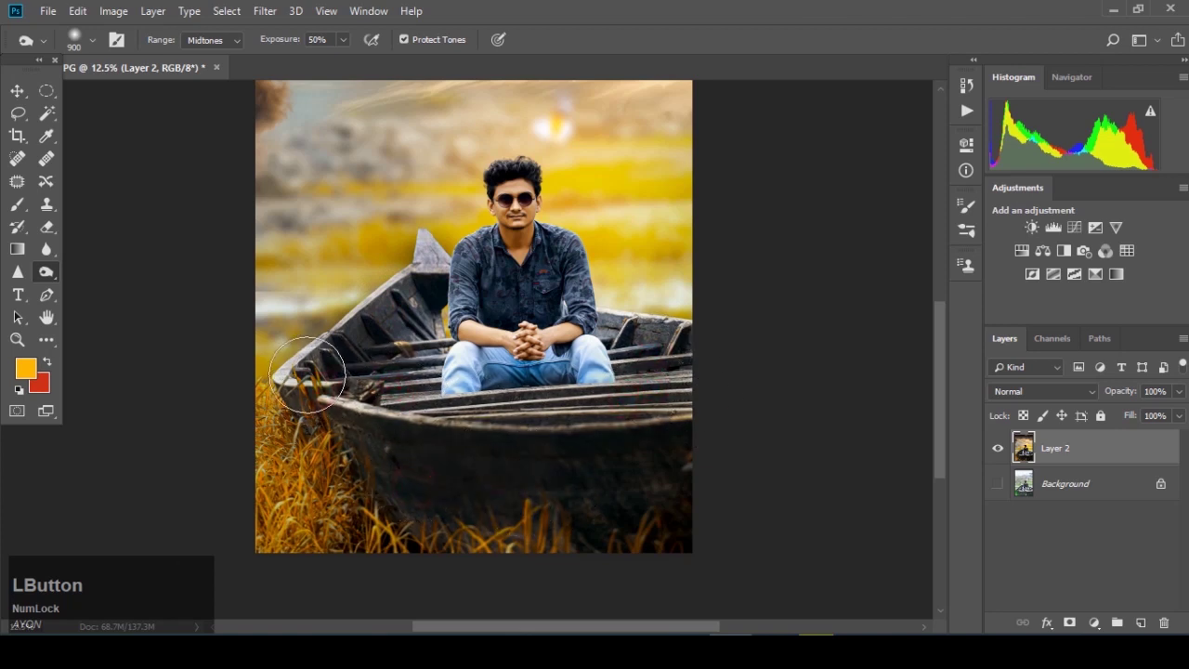
- Show the Background layer and toggle Layer 2's visibility repeatedly to compare the original photo with the finished edit
{"action": "scroll", "coordinate": [461, 478], "scroll_direction": "down", "scroll_amount": 2}
{"action": "scroll", "coordinate": [463, 483], "scroll_direction": "up", "scroll_amount": 1}
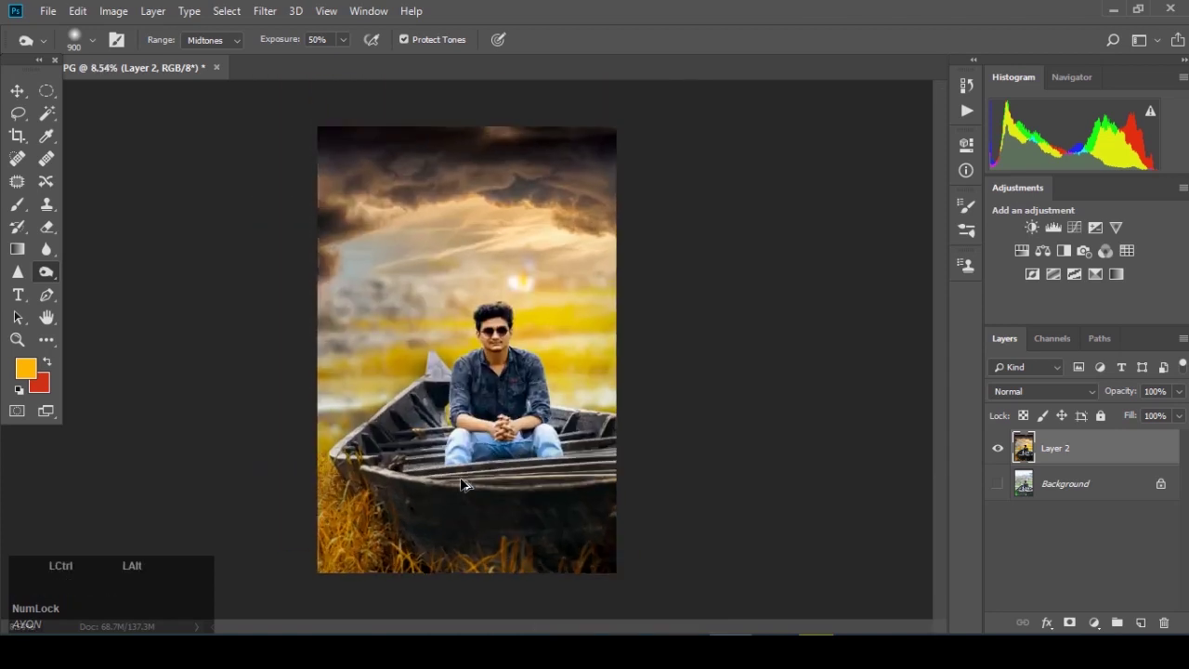
{"action": "scroll", "coordinate": [465, 484], "scroll_direction": "up", "scroll_amount": 1}
{"action": "scroll", "coordinate": [461, 483], "scroll_direction": "down", "scroll_amount": 1}
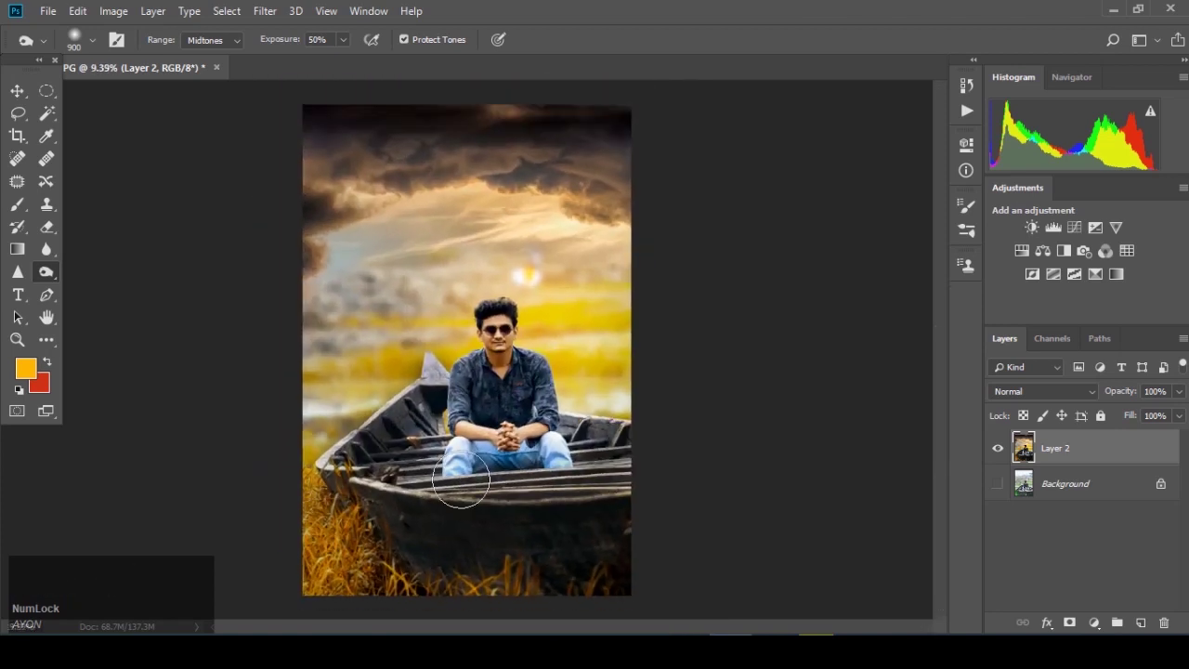
{"action": "left_click", "coordinate": [1014, 432]}
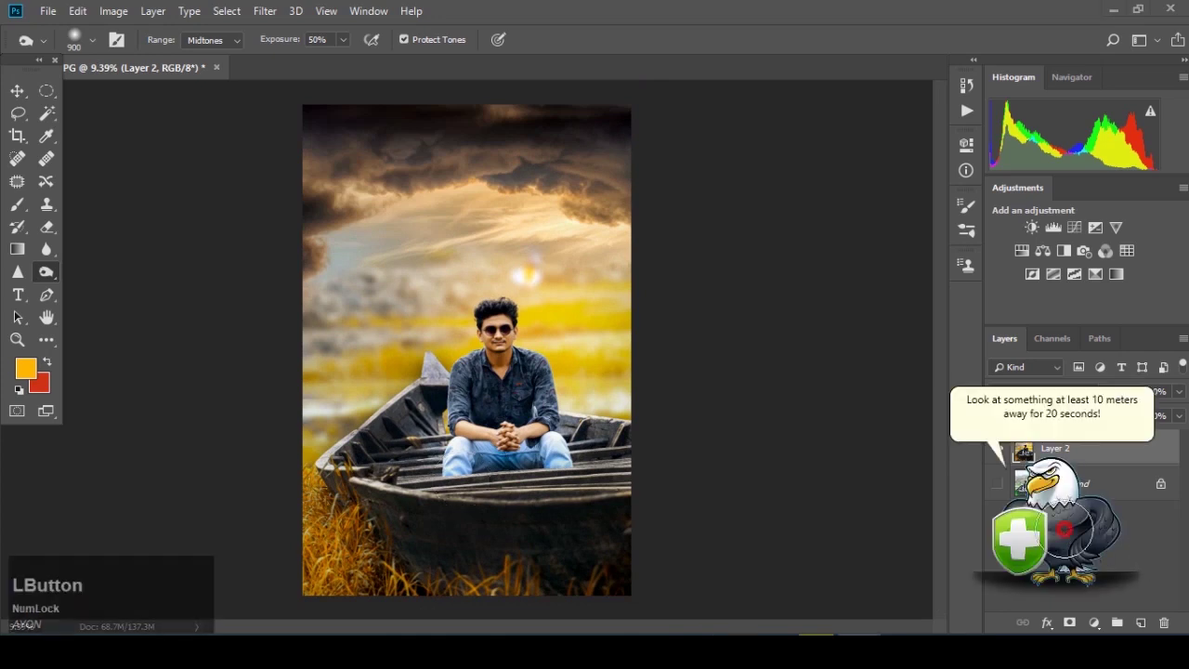
{"action": "left_click", "coordinate": [999, 485]}
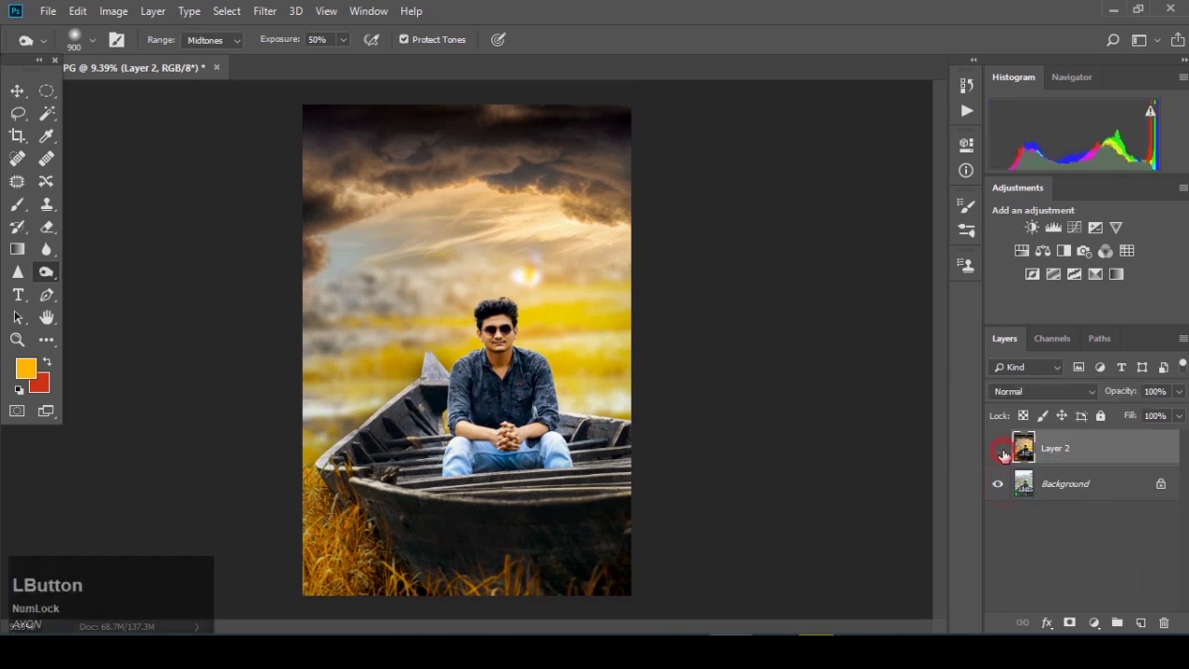
{"action": "left_click", "coordinate": [1000, 451]}
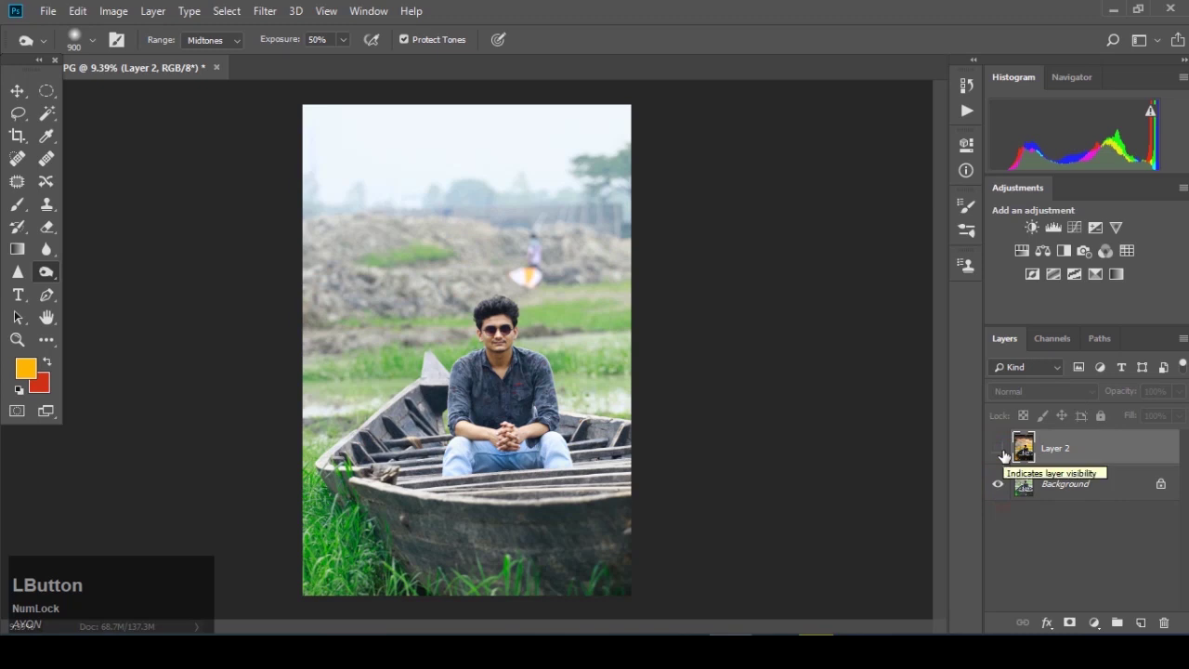
{"action": "left_click", "coordinate": [999, 450]}
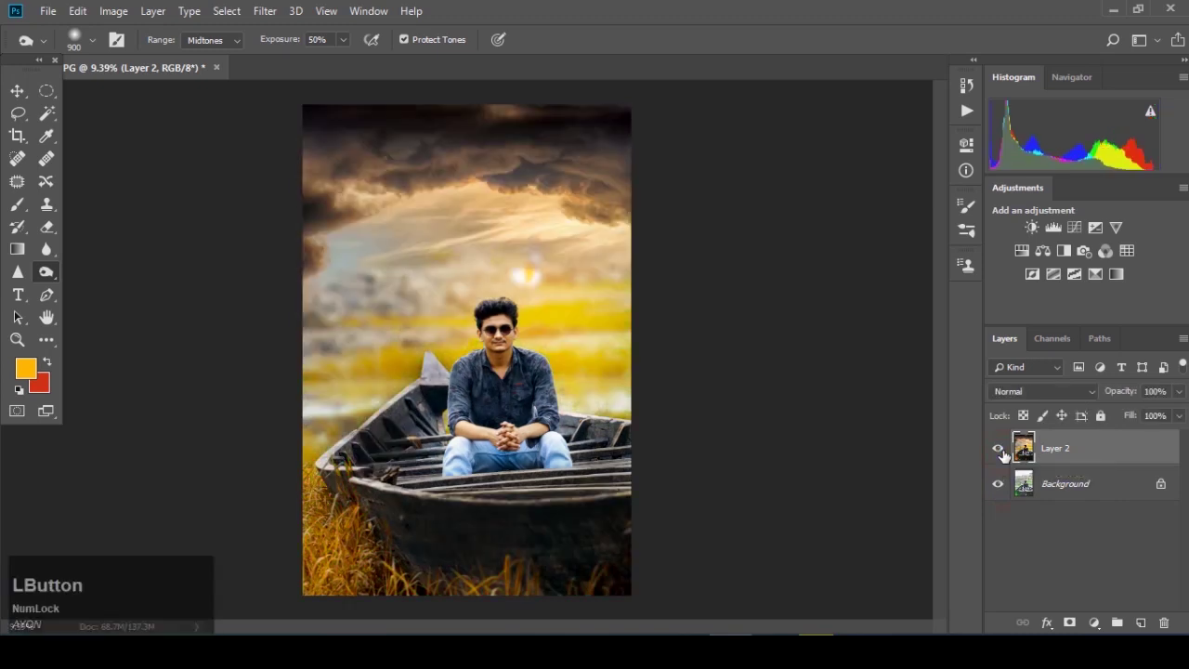
{"action": "left_click", "coordinate": [1000, 451]}
{"action": "left_click", "coordinate": [999, 451]}
{"action": "left_click", "coordinate": [1000, 450]}
{"action": "left_click", "coordinate": [1000, 451]}
{"action": "left_click", "coordinate": [1001, 451]}
{"action": "left_click", "coordinate": [1001, 451]}
{"action": "left_click", "coordinate": [1001, 451]}
{"action": "left_click", "coordinate": [1001, 451]}
{"action": "left_click", "coordinate": [1000, 451]}
{"action": "left_click", "coordinate": [999, 451]}
{"action": "left_click", "coordinate": [1000, 452]}
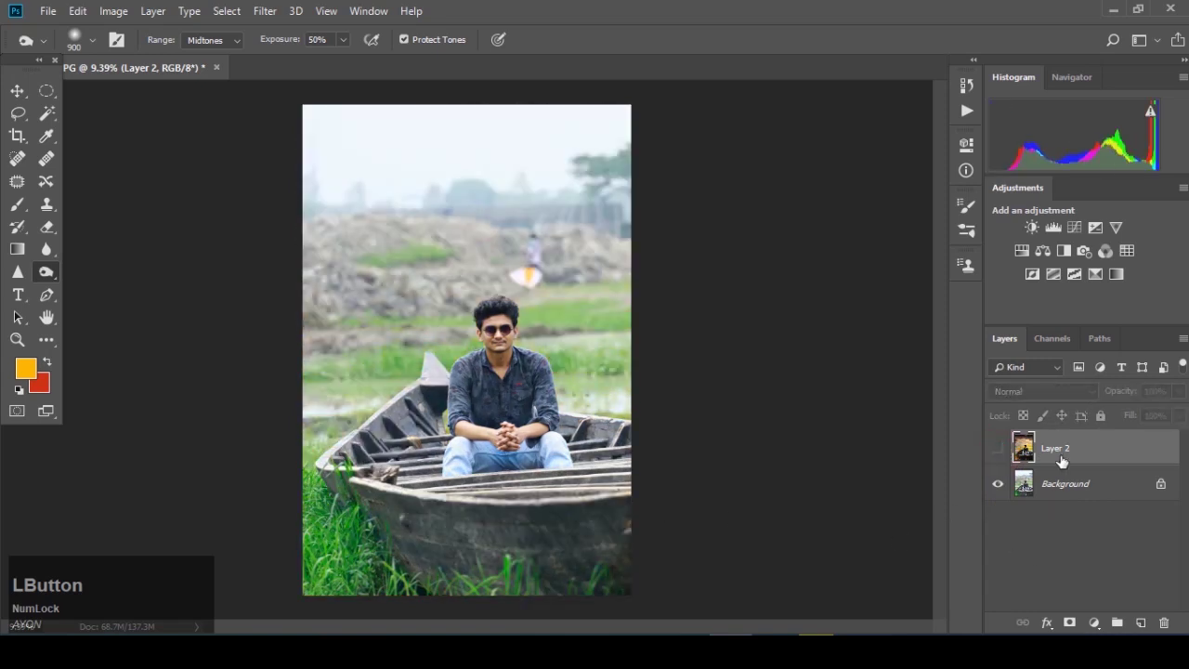
{"action": "left_click", "coordinate": [996, 455]}
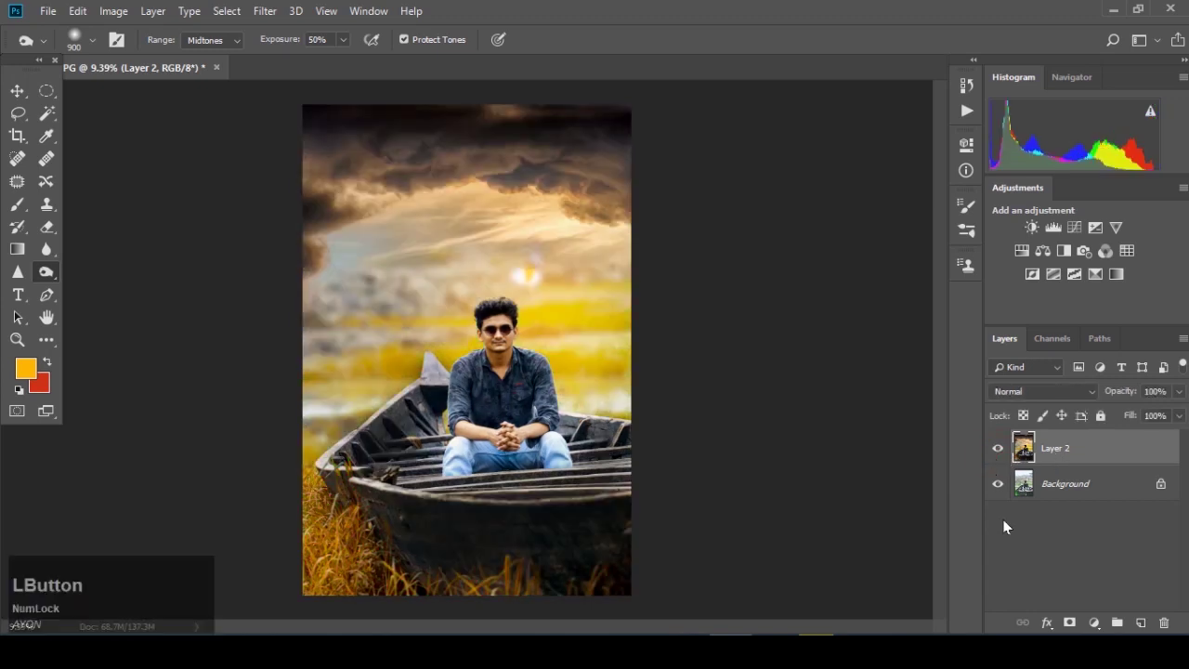